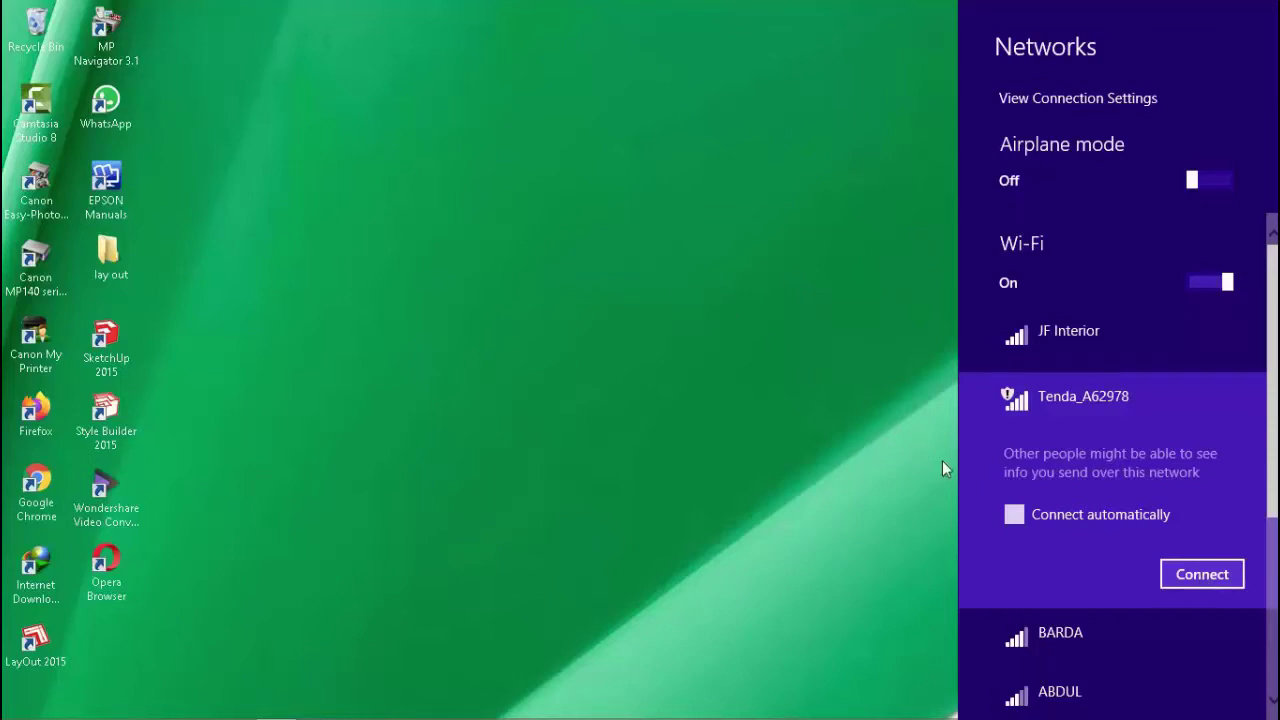
- Join the Tenda_A62978 Wi-Fi network, then dismiss the Networks panel
left_click(1208, 570)
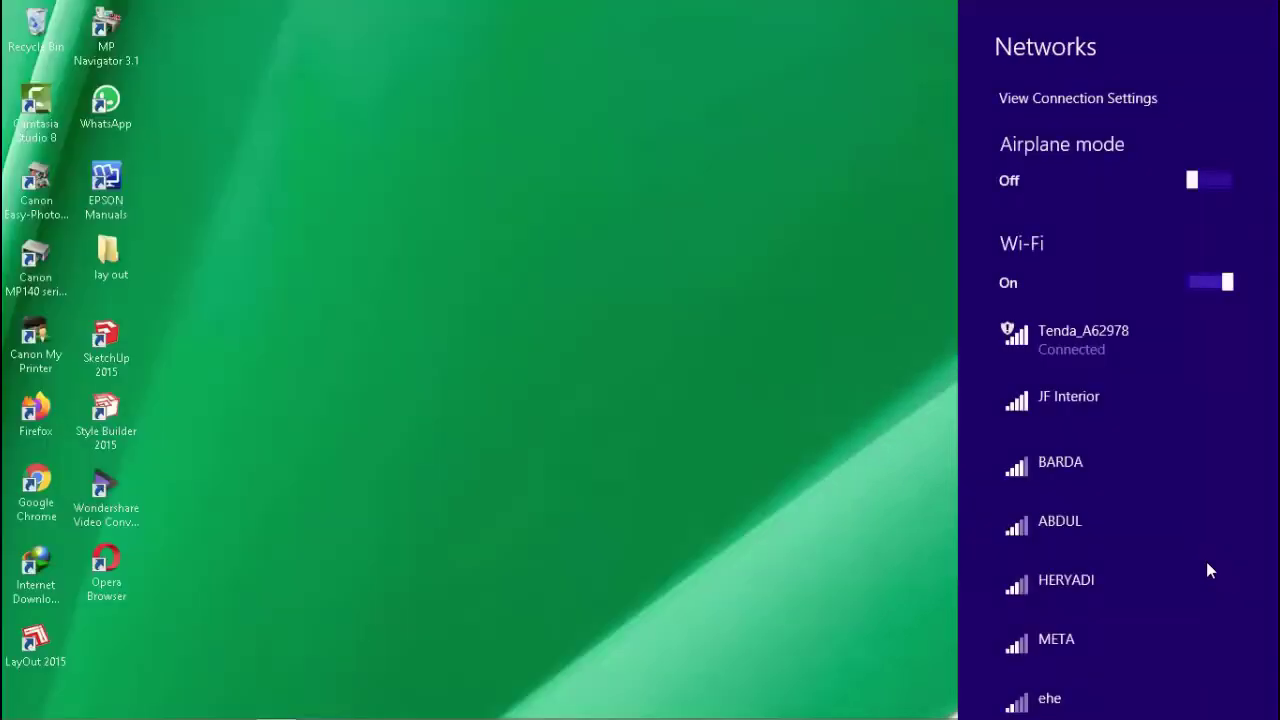
key("Escape")
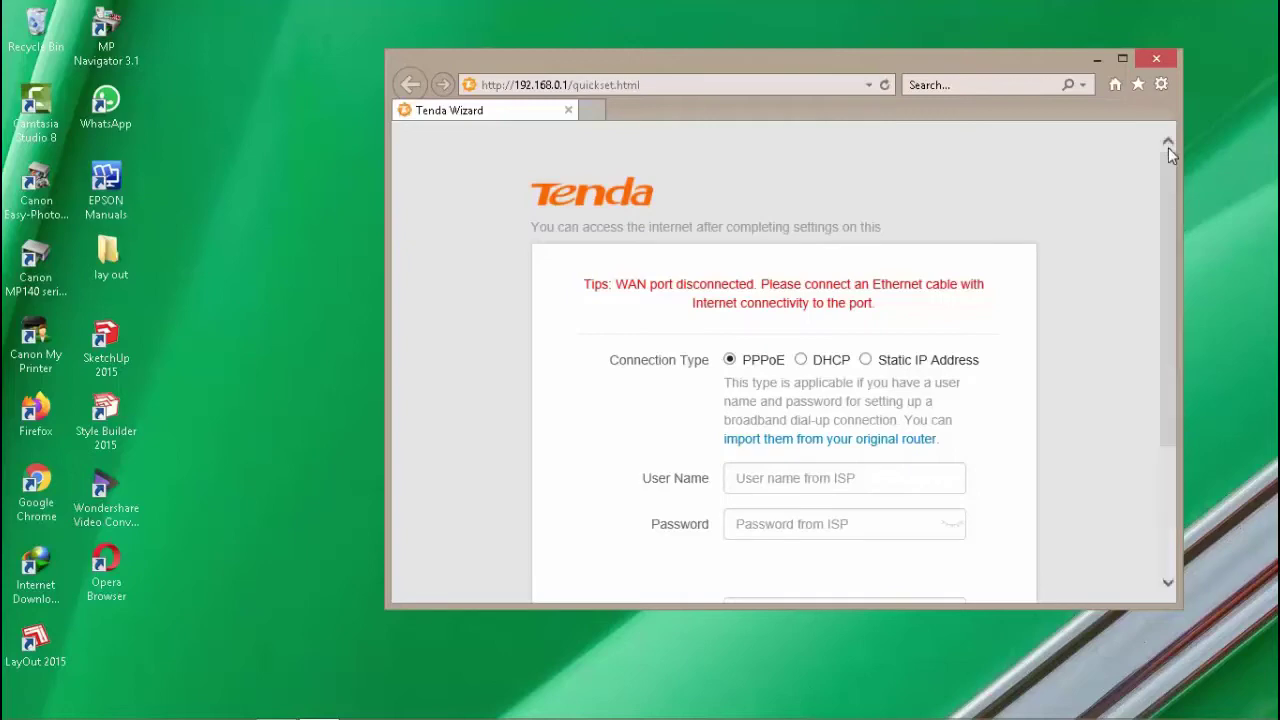
- Maximize the browser window and set the connection type to DHCP
left_click(1123, 59)
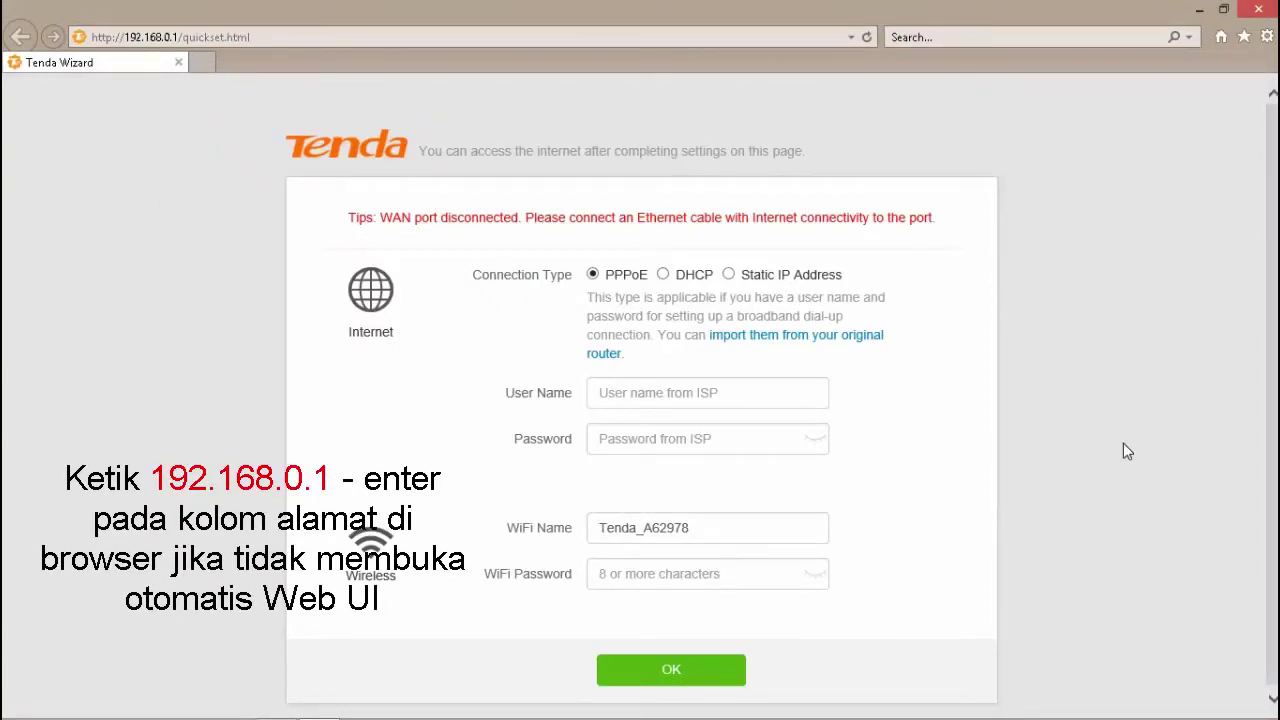
left_click(711, 531)
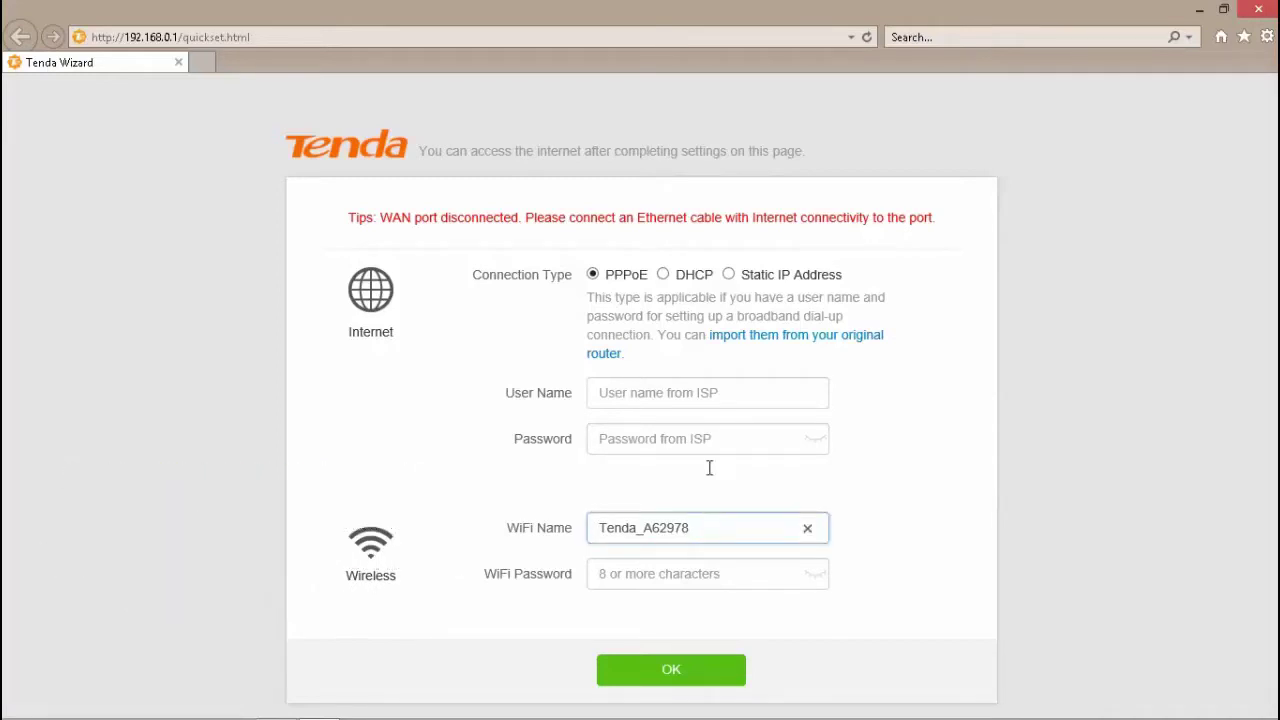
left_click(664, 276)
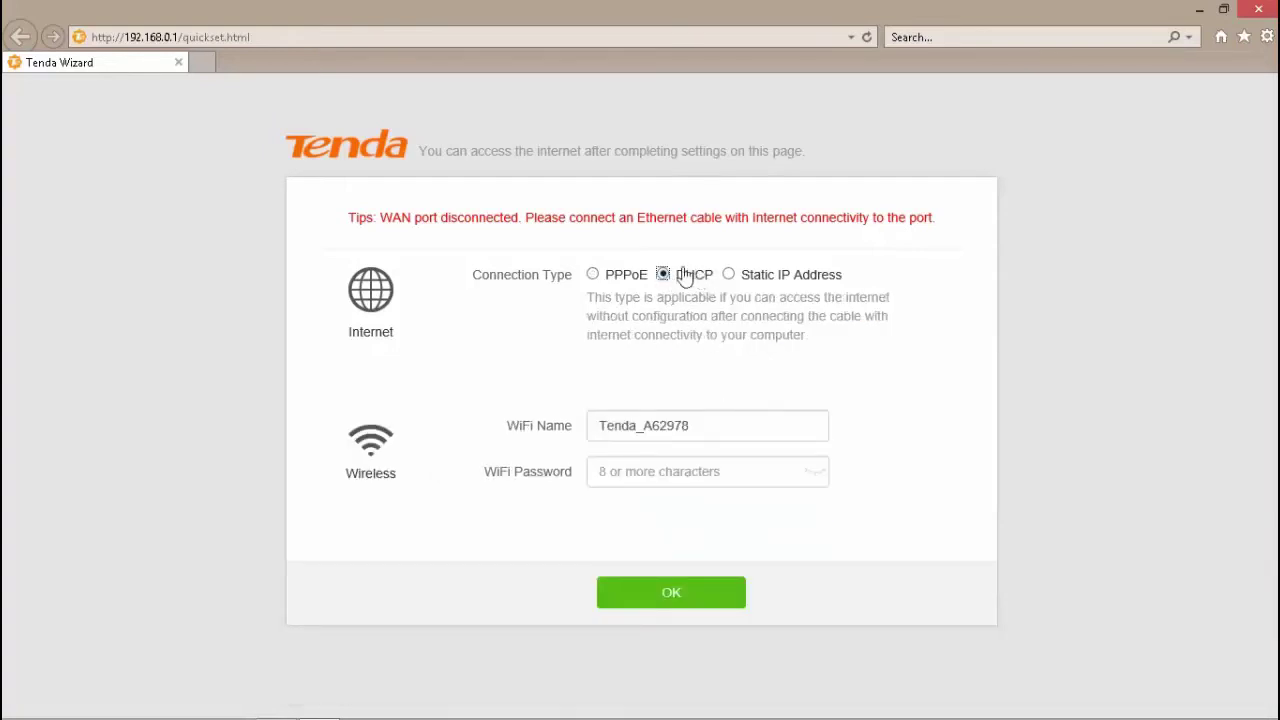
- Rename the WiFi to 'JF Interio', enter a WiFi password, and save the wizard
left_click(705, 427)
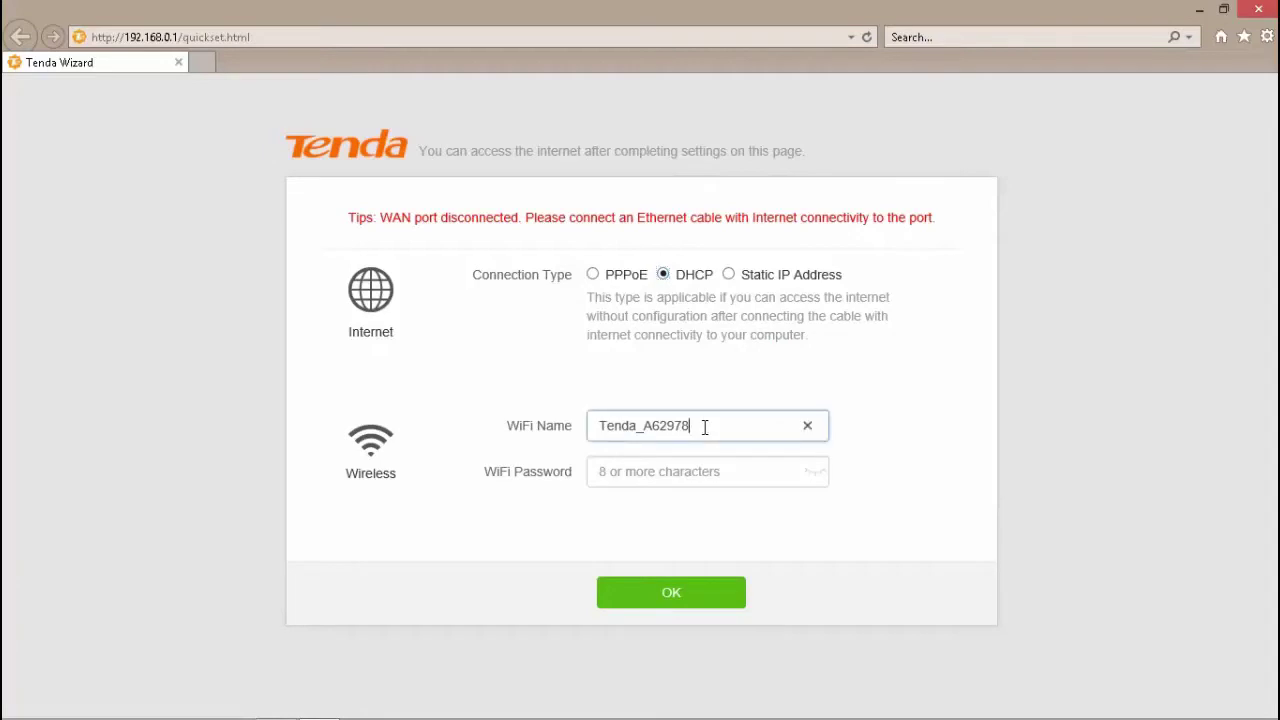
left_click(548, 416)
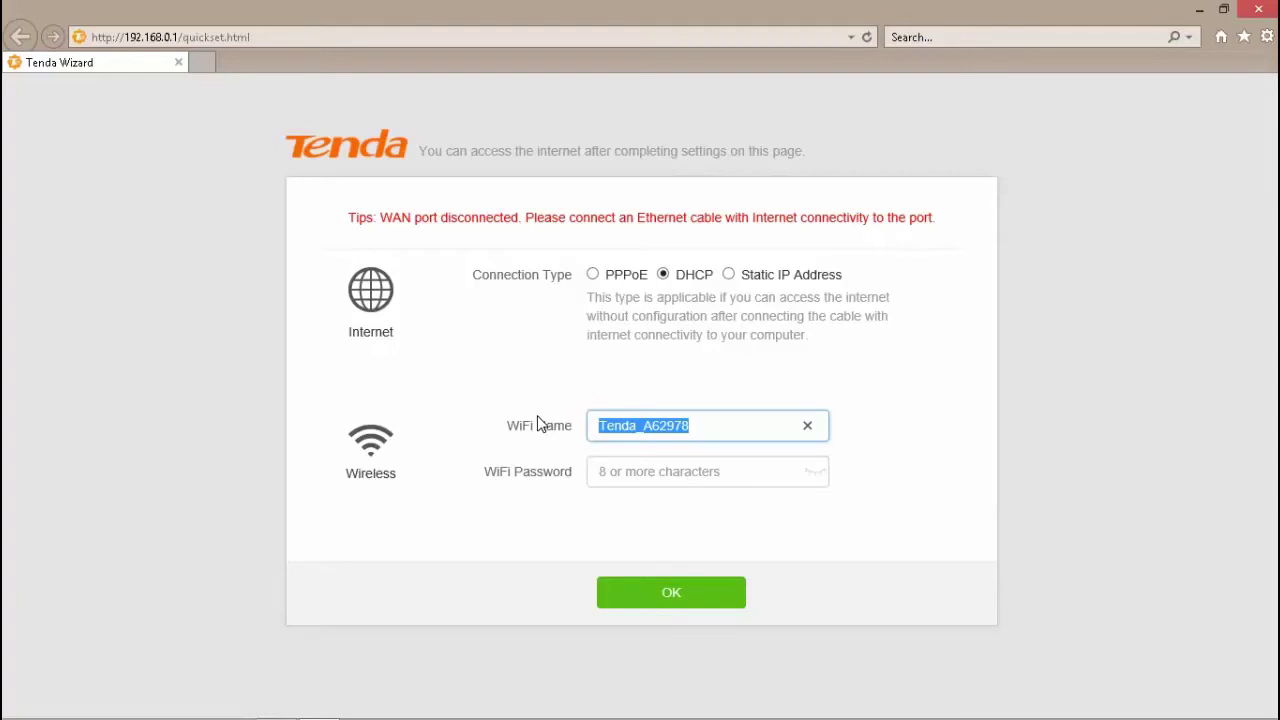
type("J")
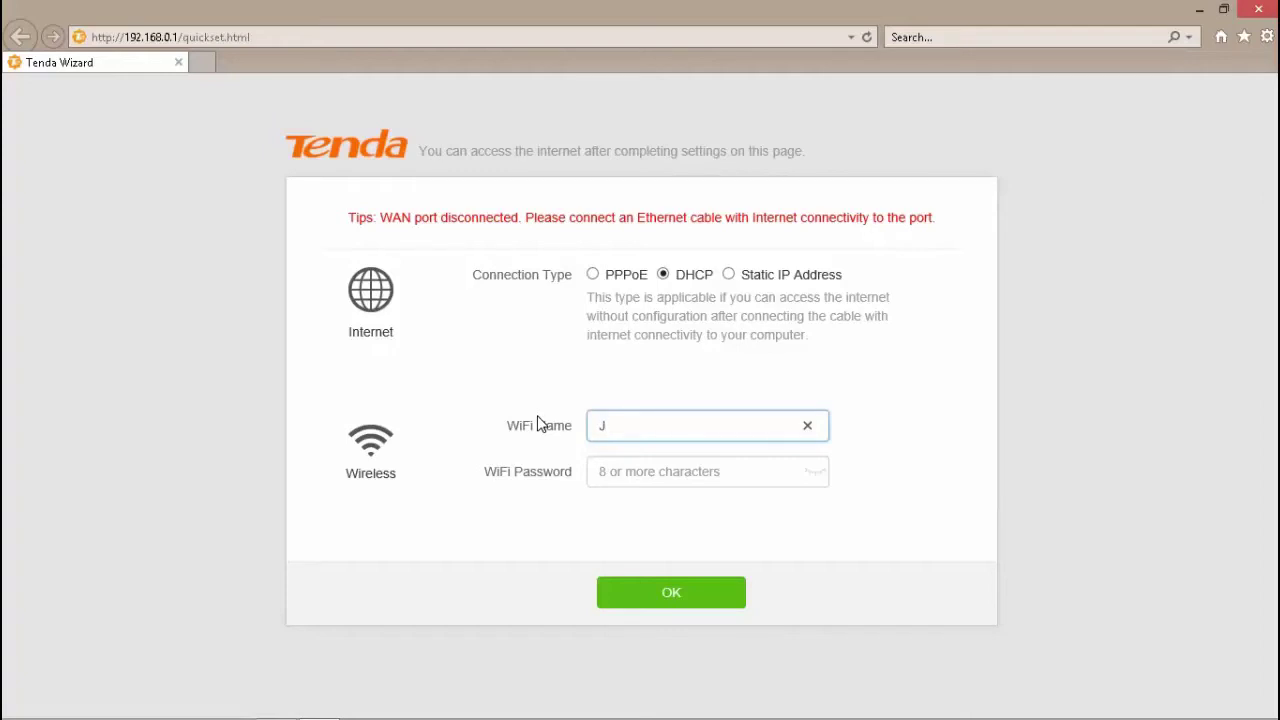
type("F Interio")
left_click(635, 469)
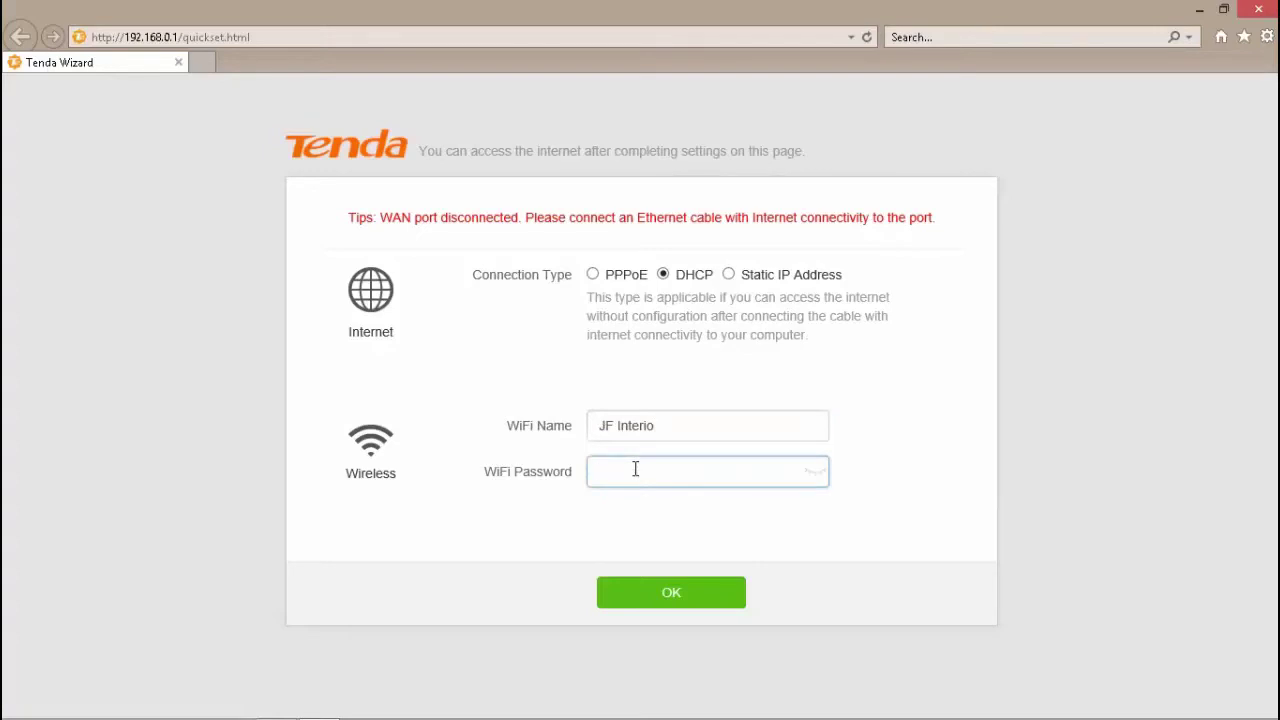
type("****")
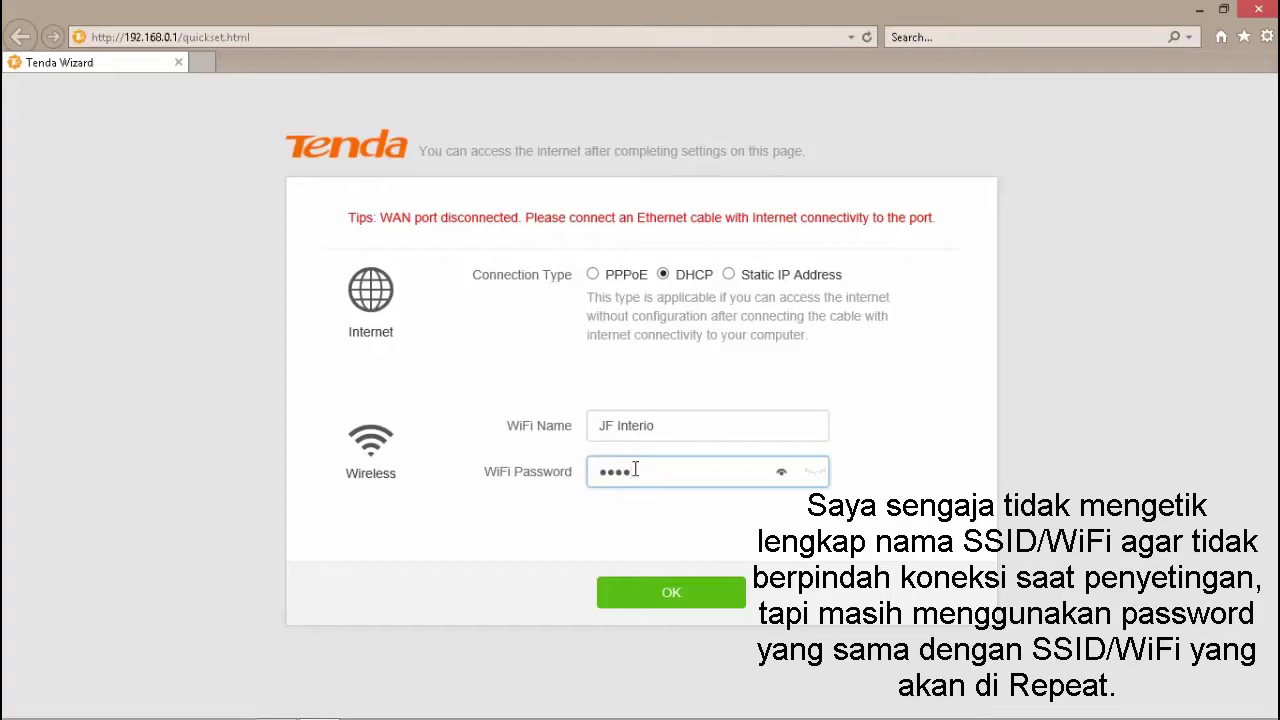
type("*****")
left_click(672, 597)
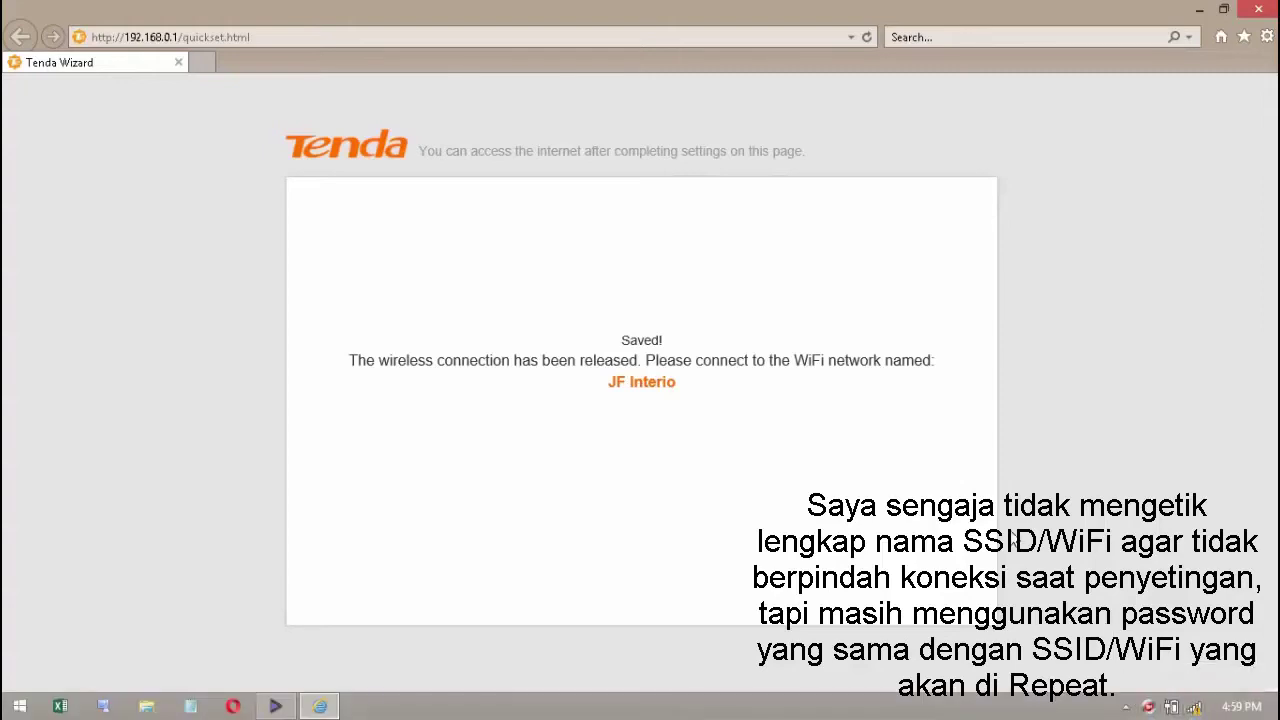
- Connect to JF Interio with automatic connection off and submit its security key
left_click(1196, 707)
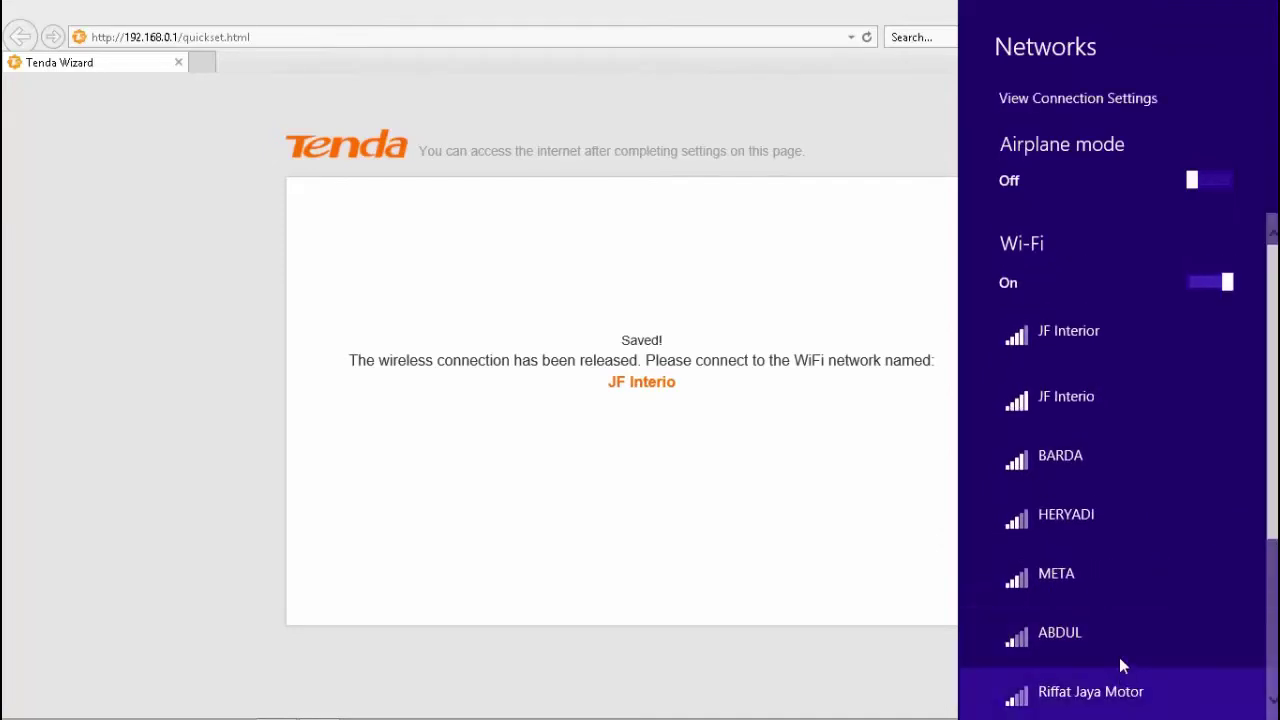
scroll(1120, 655, "down", 1)
scroll(1118, 645, "down", 2)
scroll(1118, 645, "up", 2)
scroll(1118, 645, "down", 2)
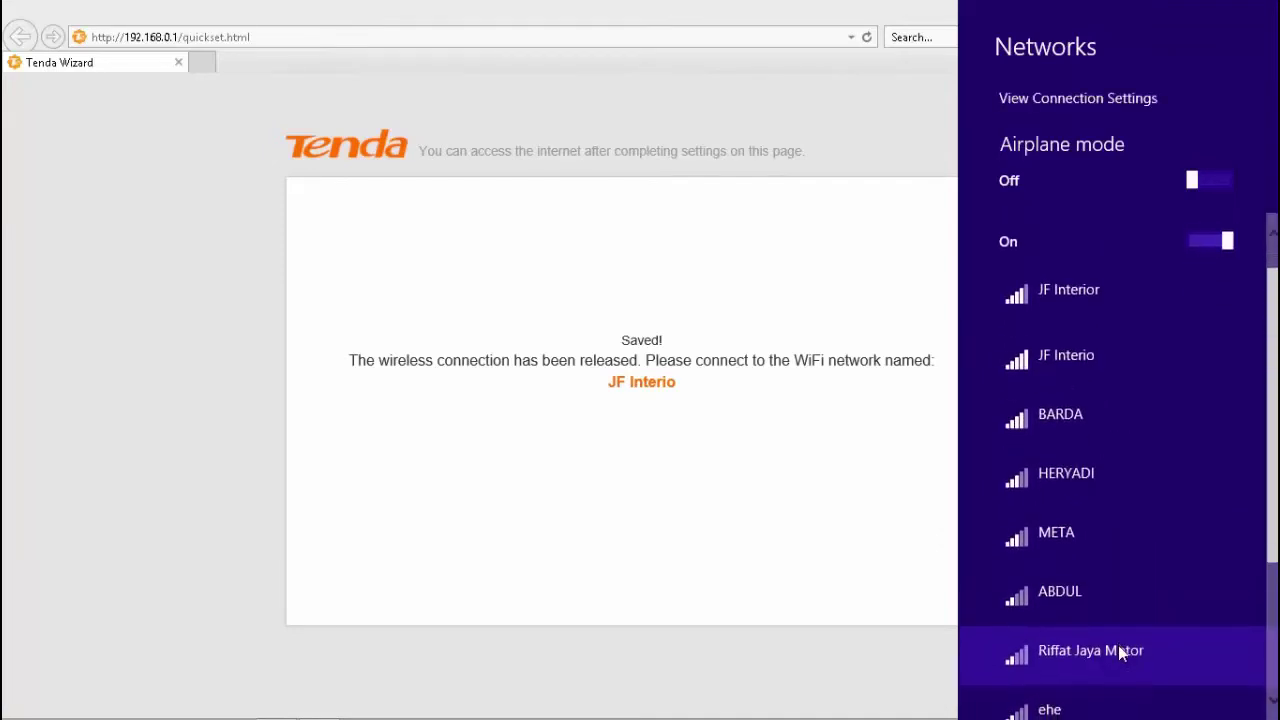
scroll(1118, 645, "up", 4)
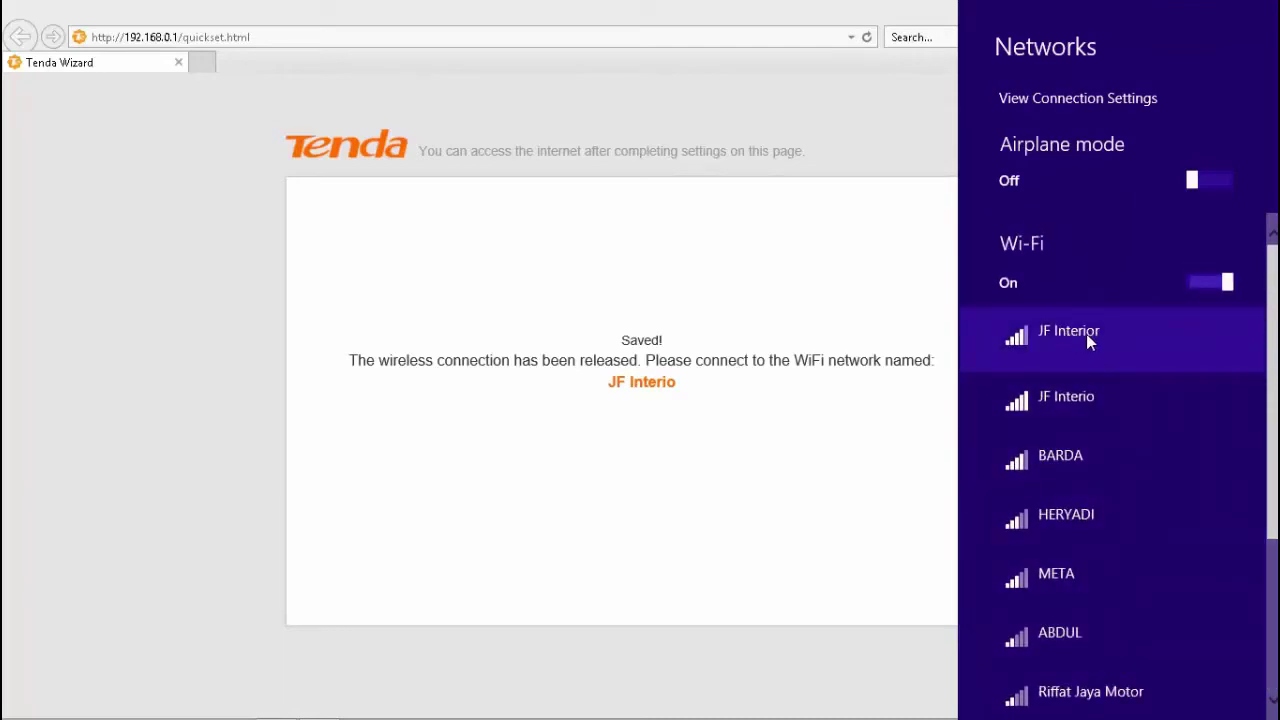
left_click(1086, 398)
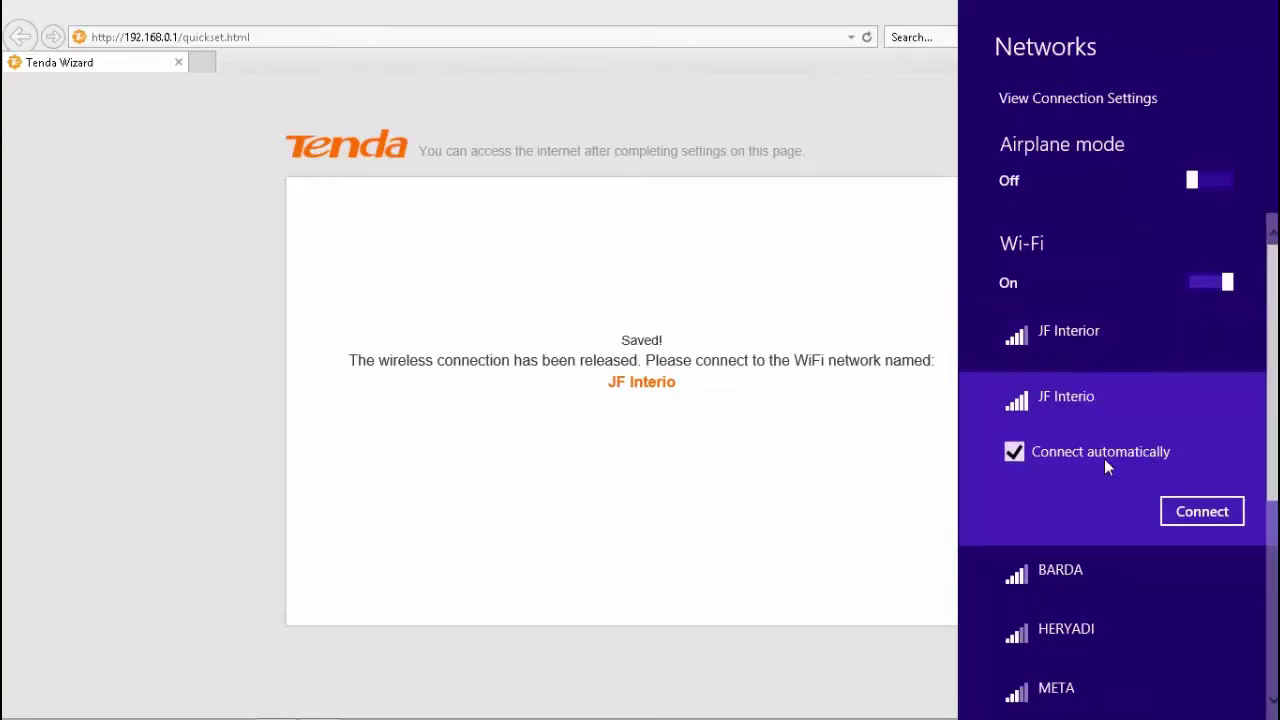
left_click(1016, 452)
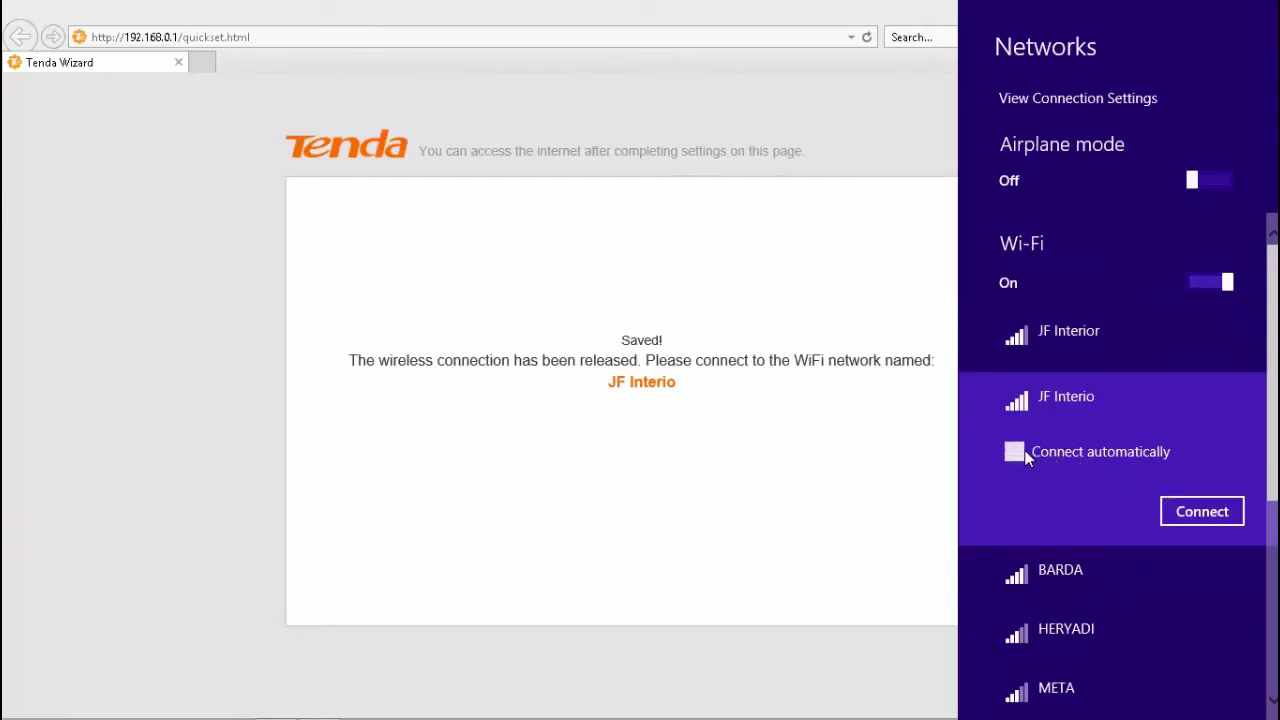
left_click(1198, 517)
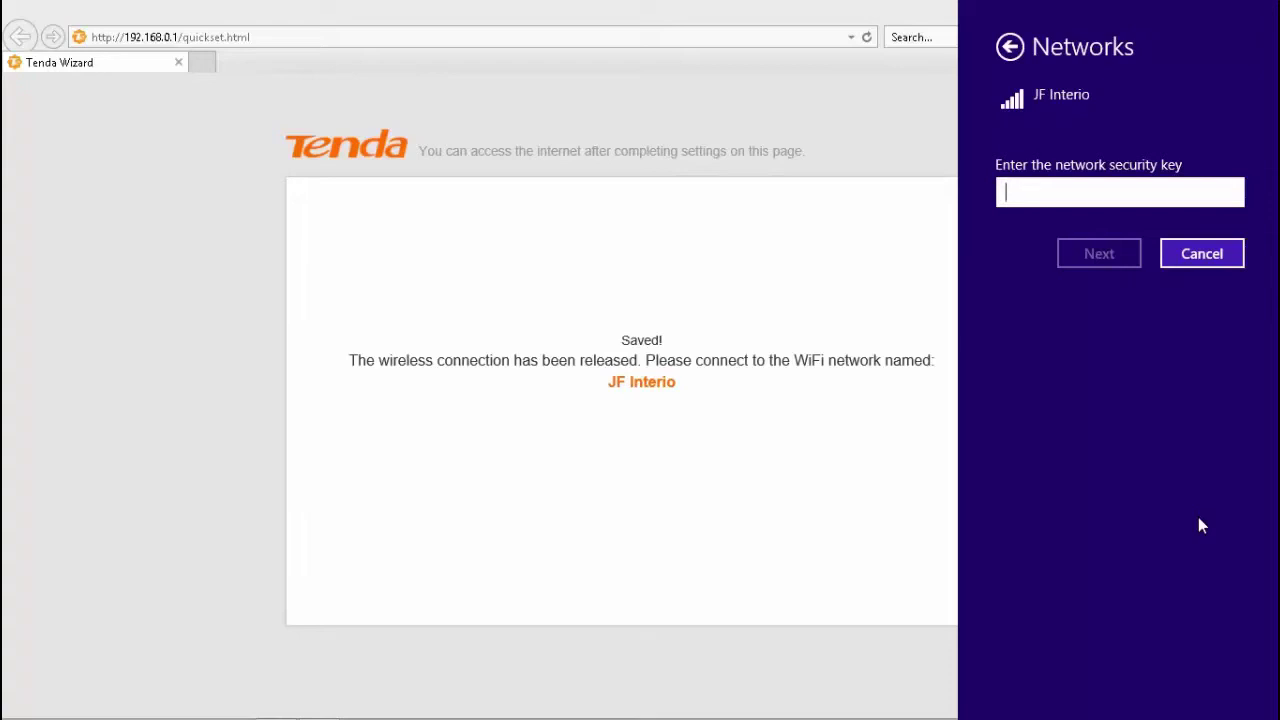
type("*****")
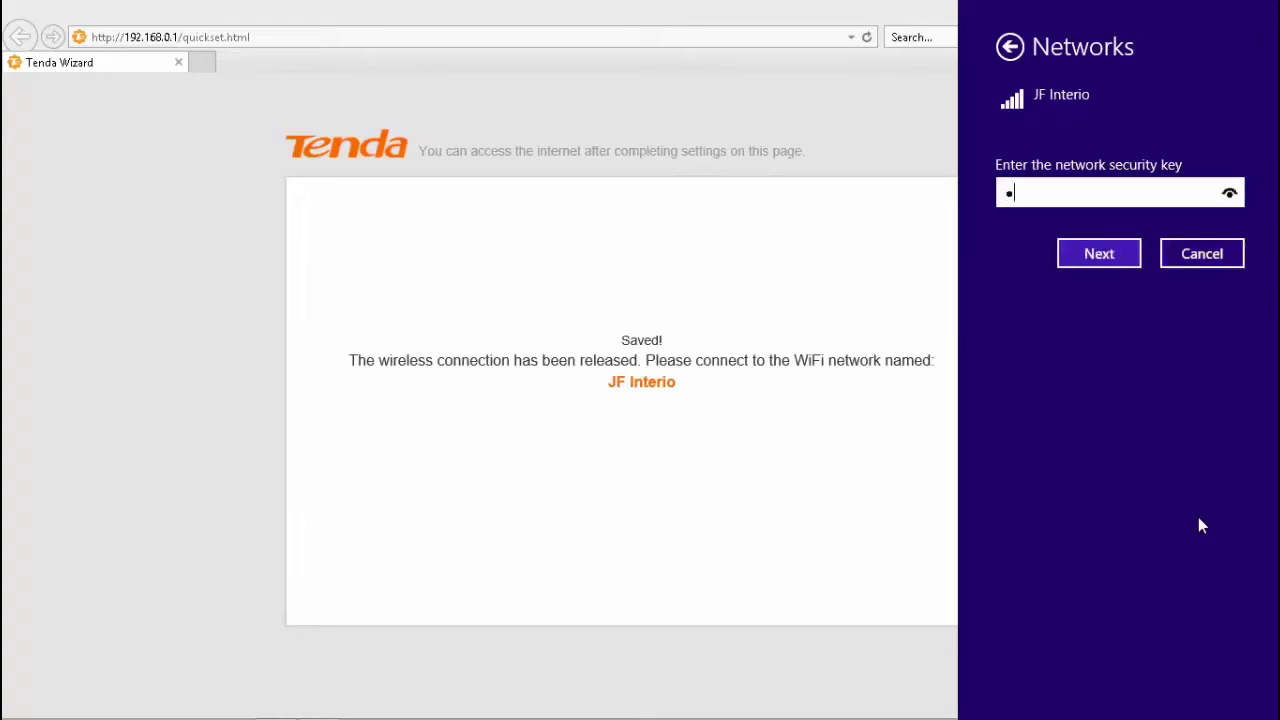
type("****")
left_click(1104, 254)
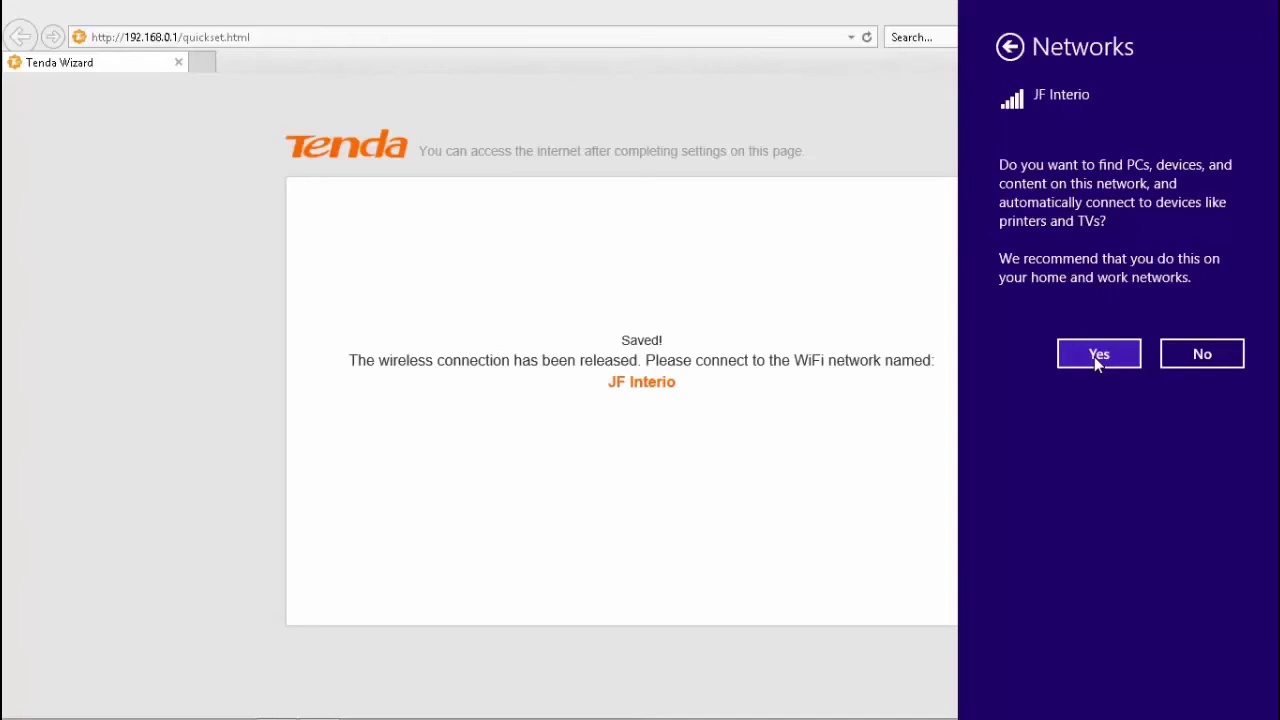
- Allow device discovery on JF Interio, then close the Networks panel to return to the browser
left_click(1097, 360)
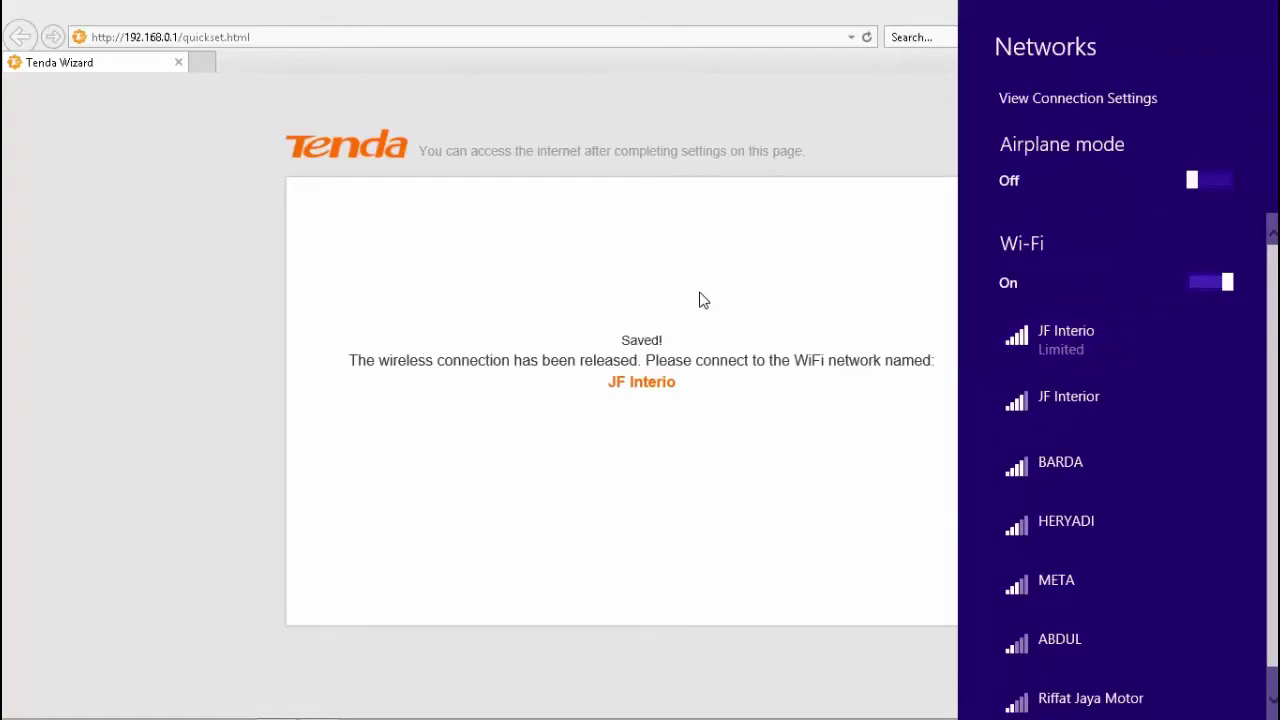
left_click(756, 440)
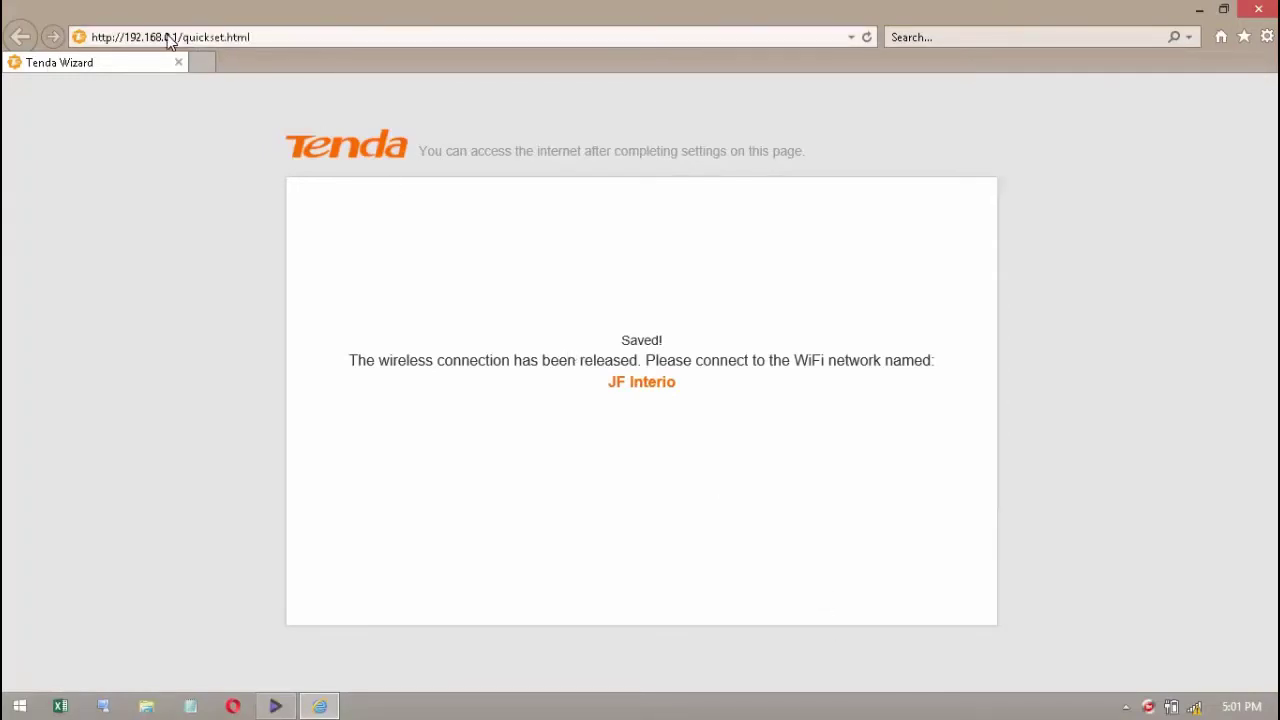
- Trim the address down to 192.168.0.1 and load the Tenda admin Status page
left_click(266, 38)
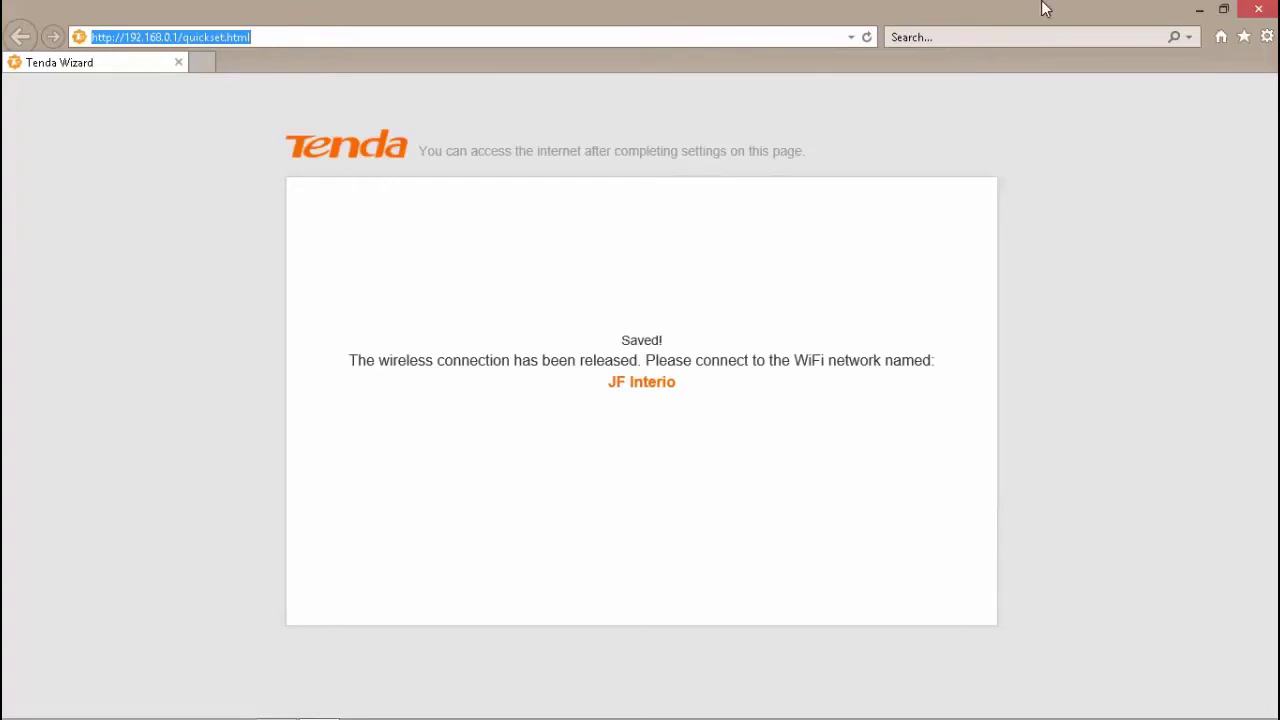
left_click(803, 40)
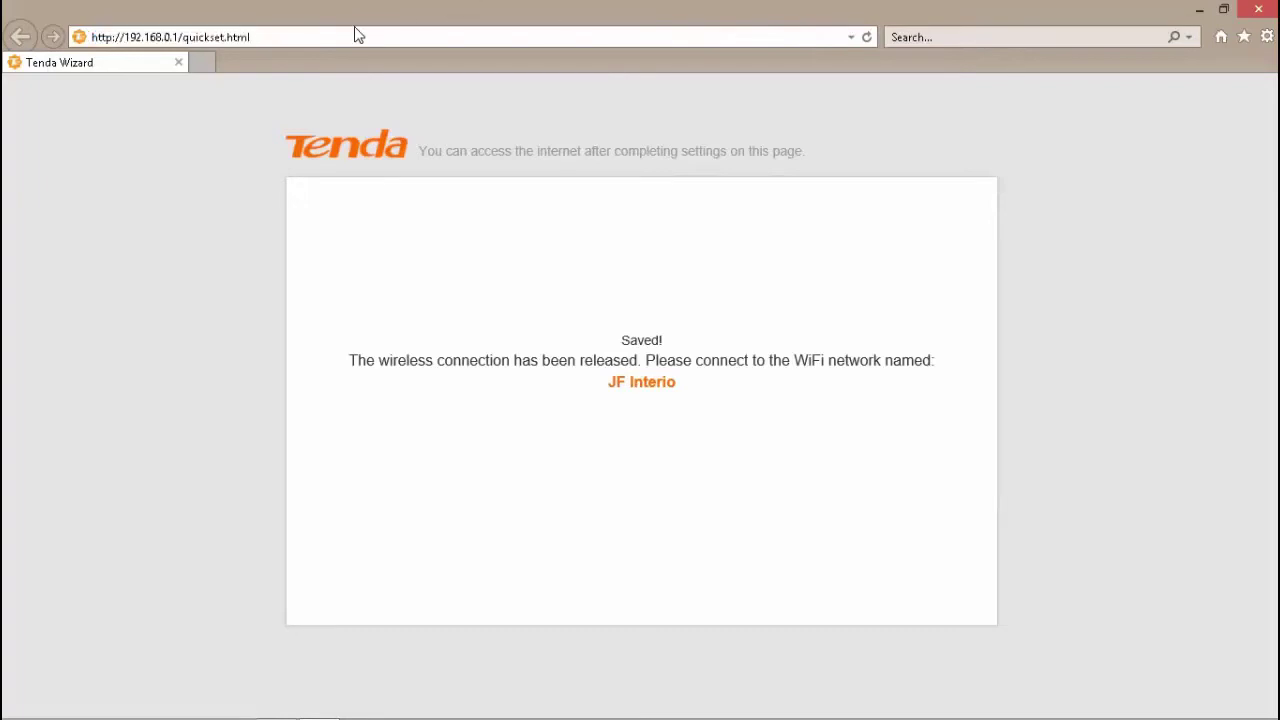
left_click_drag(251, 37, 183, 37)
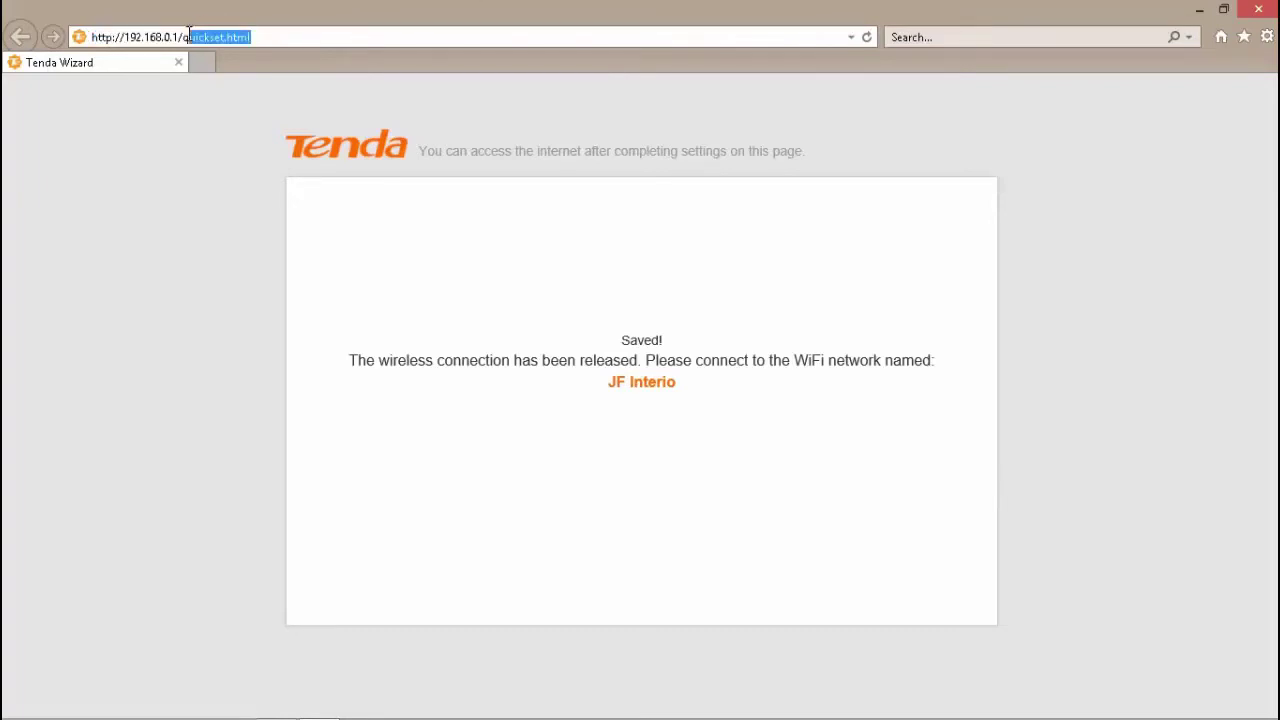
key("BackSpace")
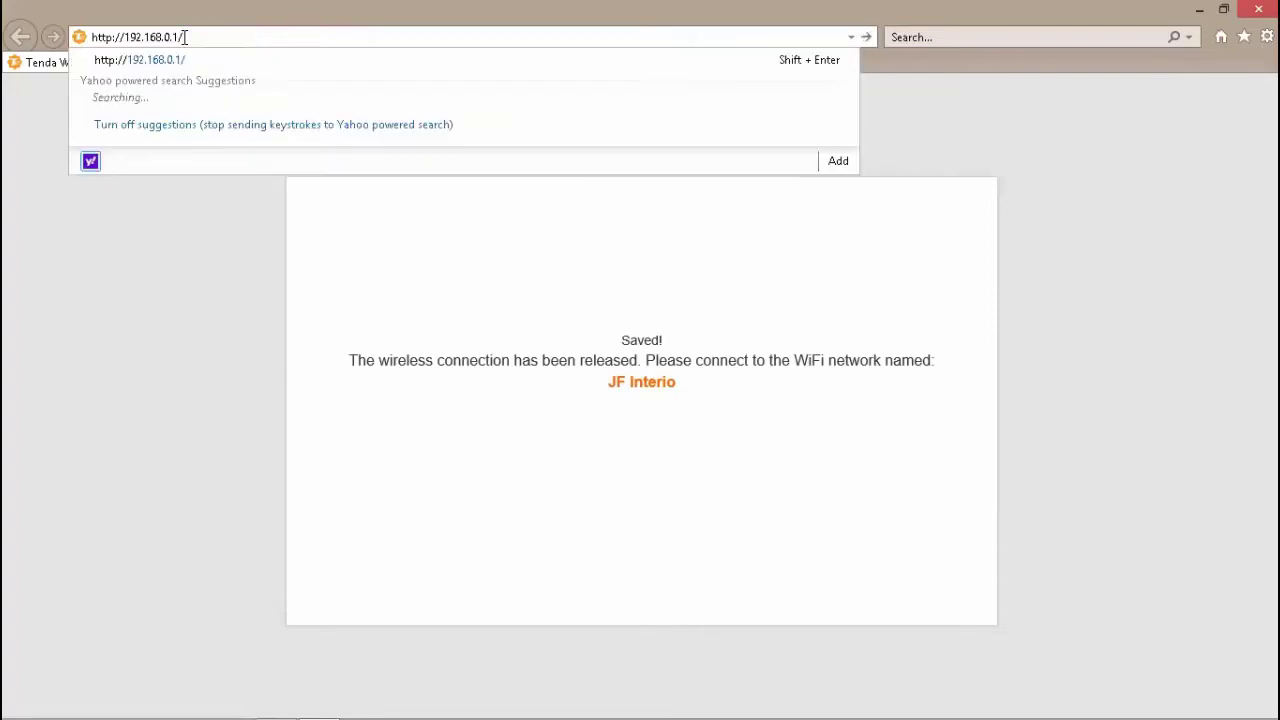
key("BackSpace")
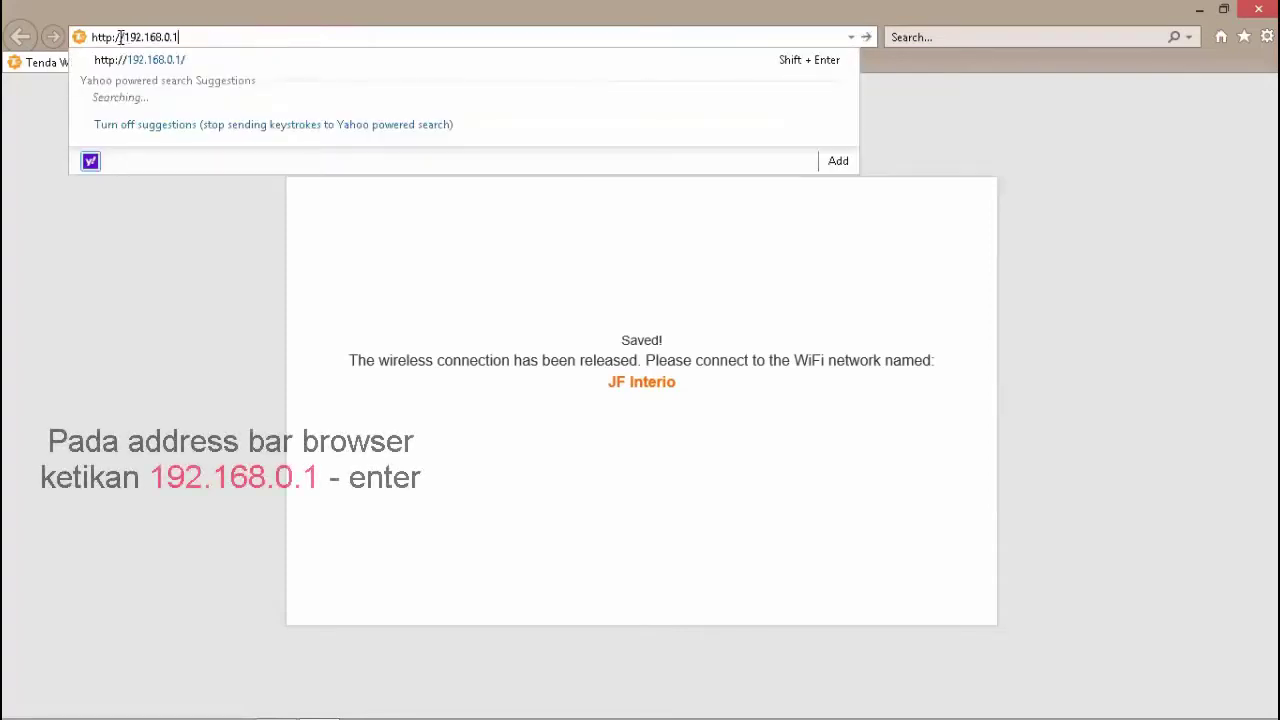
left_click_drag(126, 37, 90, 37)
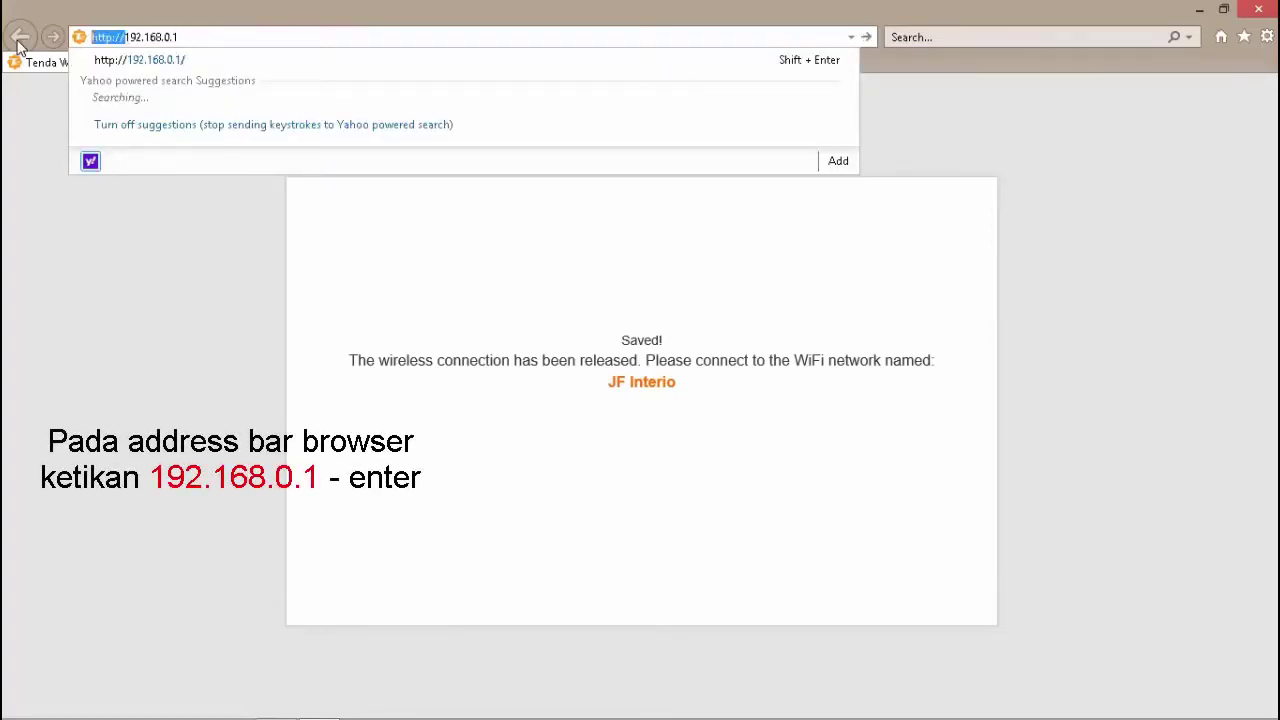
key("BackSpace")
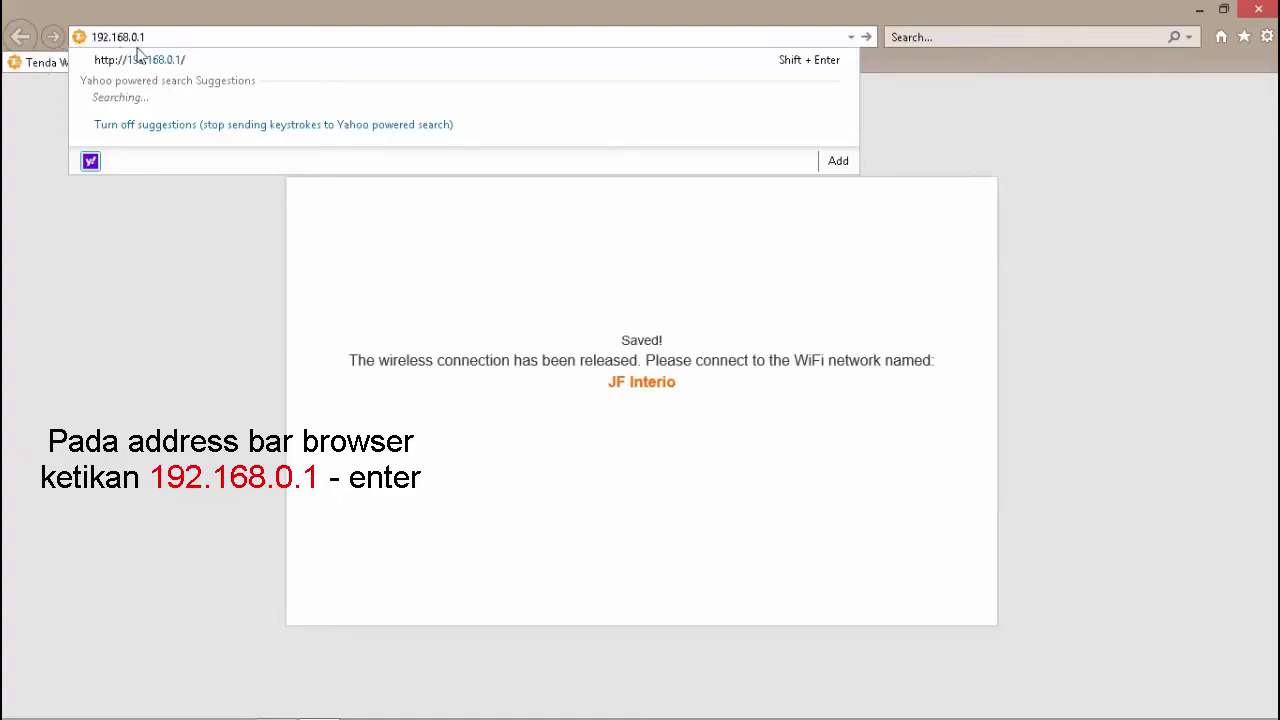
left_click(165, 37)
key("Return")
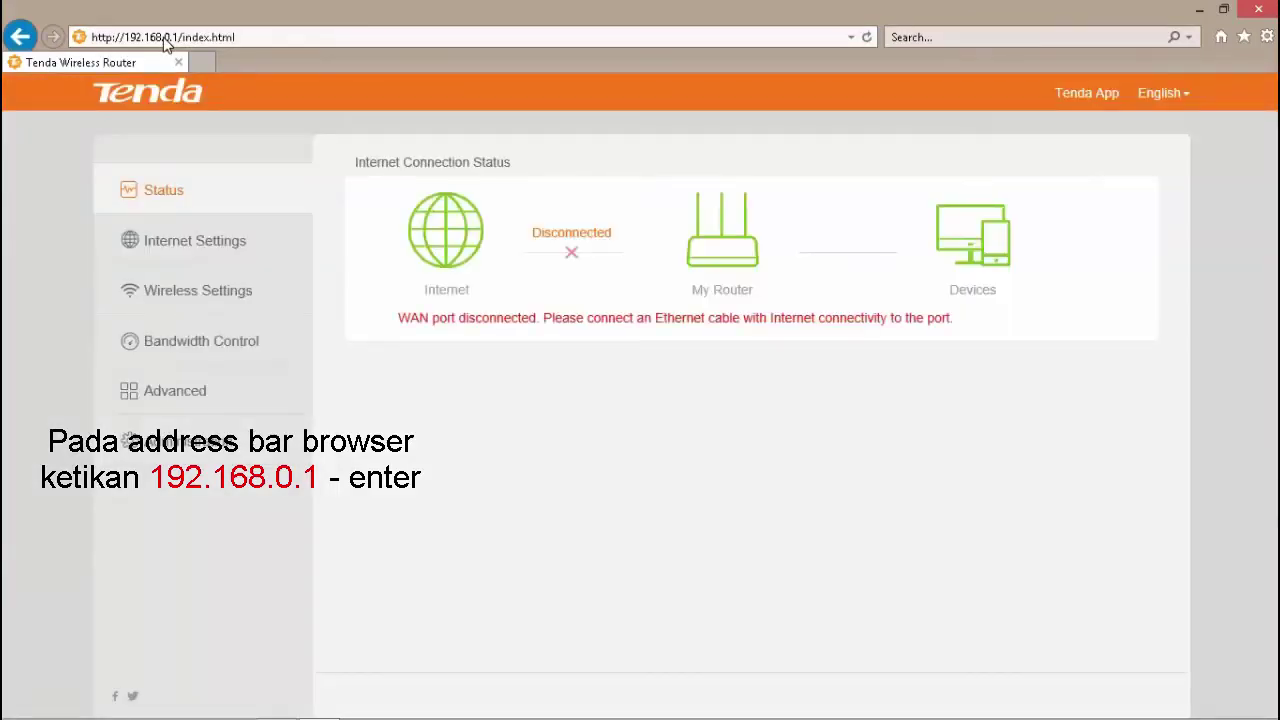
- Go through Internet Settings to the Advanced page and scroll through its options
left_click(289, 36)
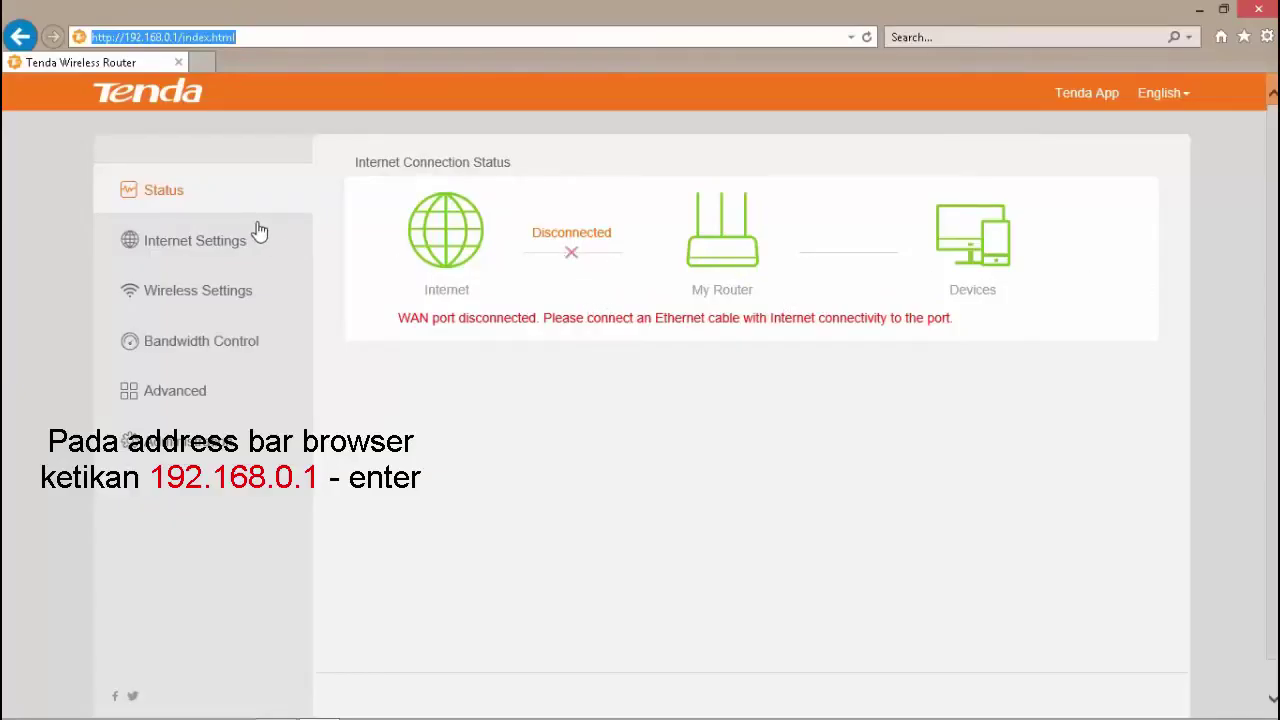
left_click(175, 243)
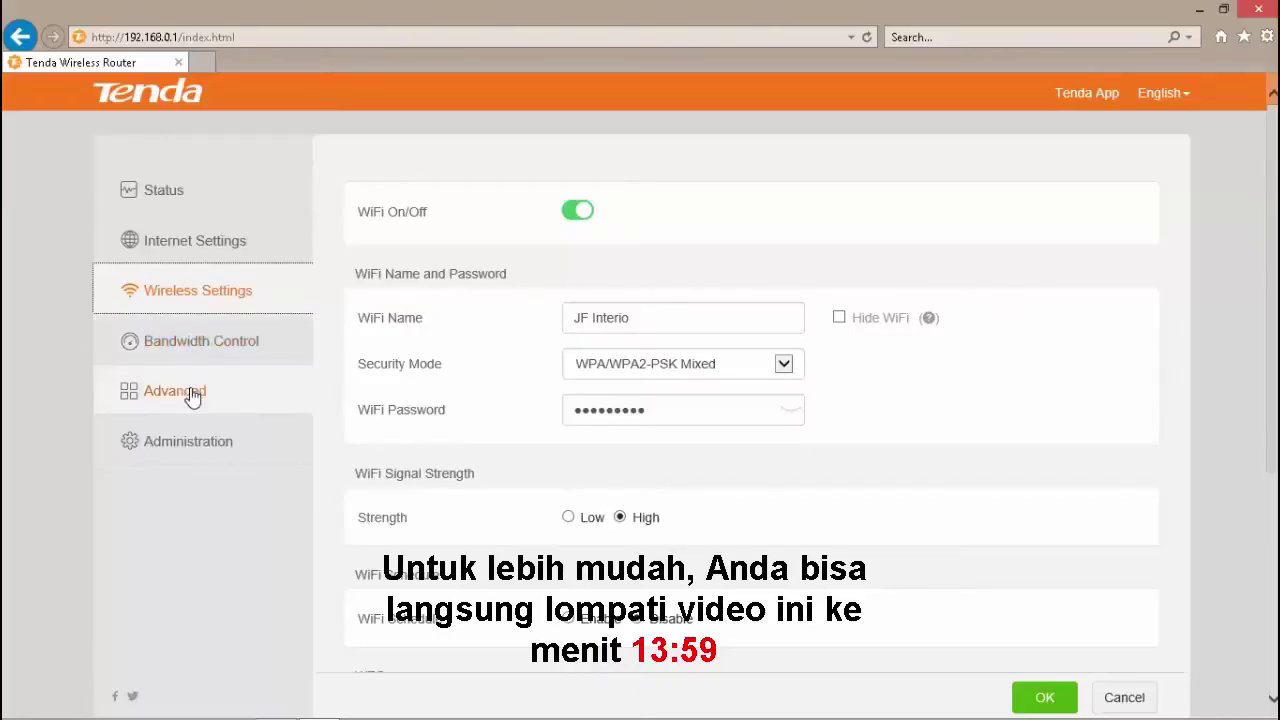
left_click(193, 395)
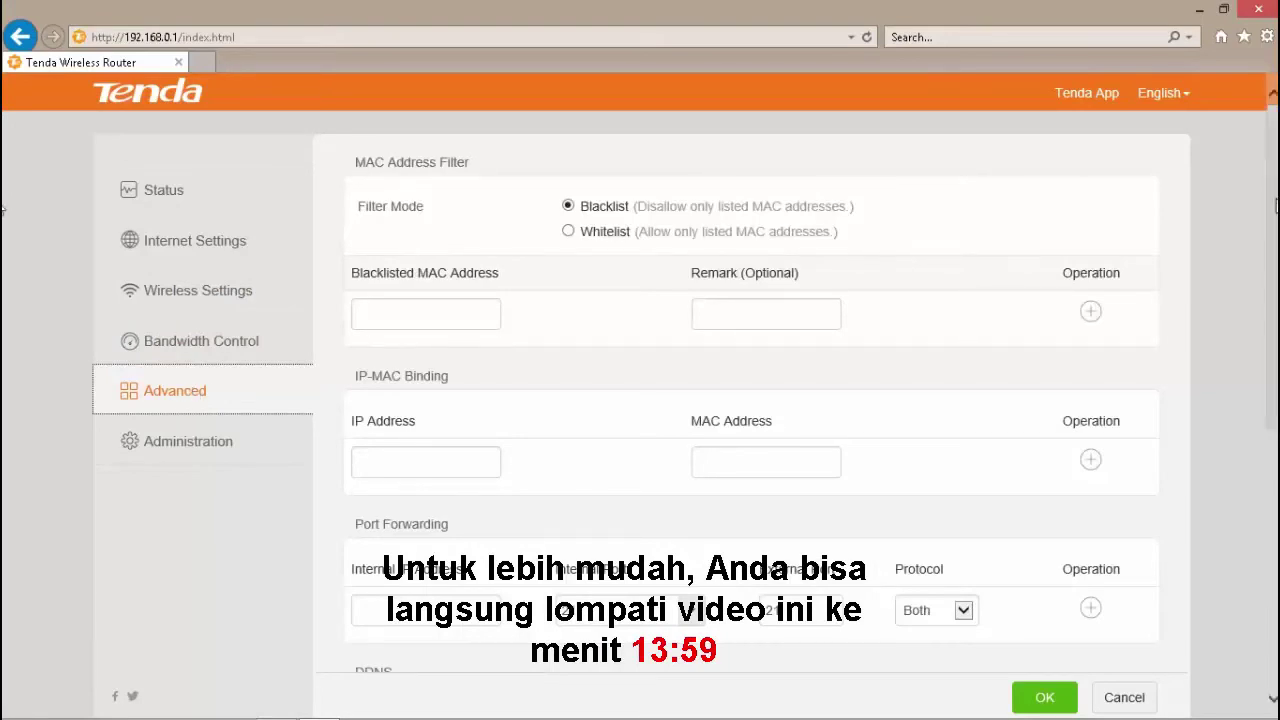
scroll(5, 230, "down", 2)
scroll(5, 245, "down", 4)
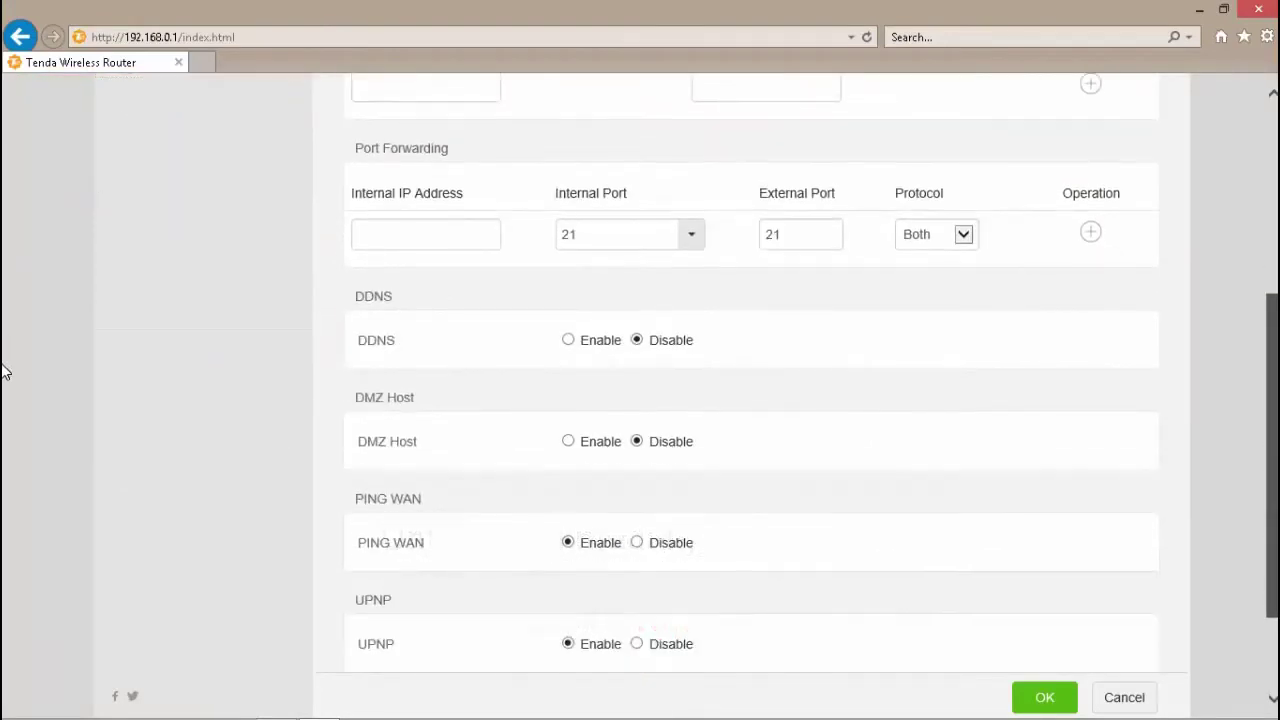
scroll(4, 410, "down", 2)
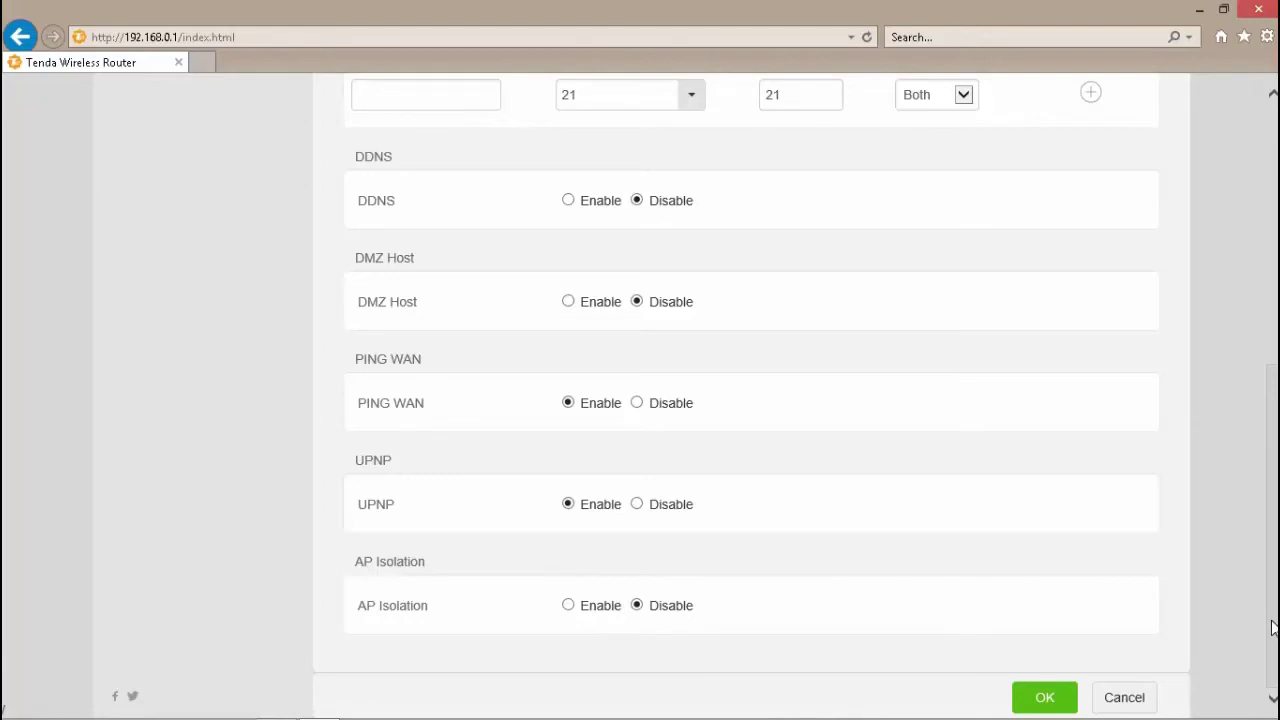
scroll(1273, 627, "up", 1)
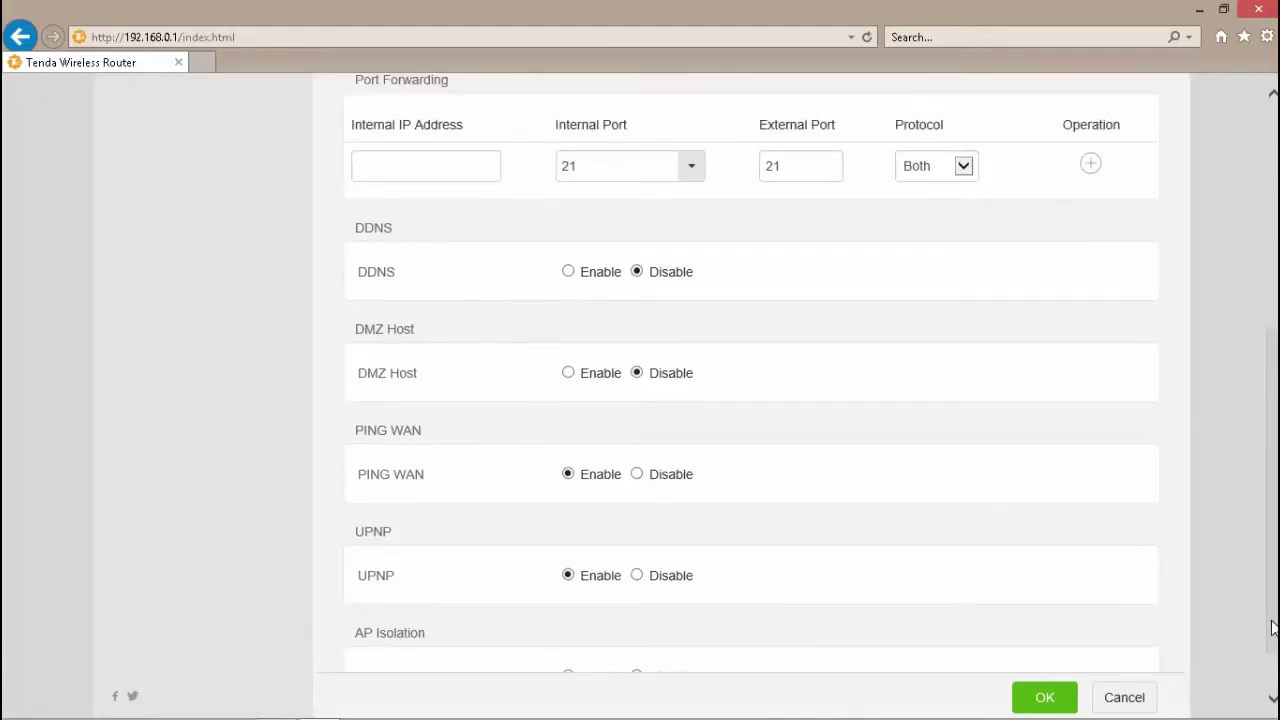
scroll(1273, 627, "up", 1)
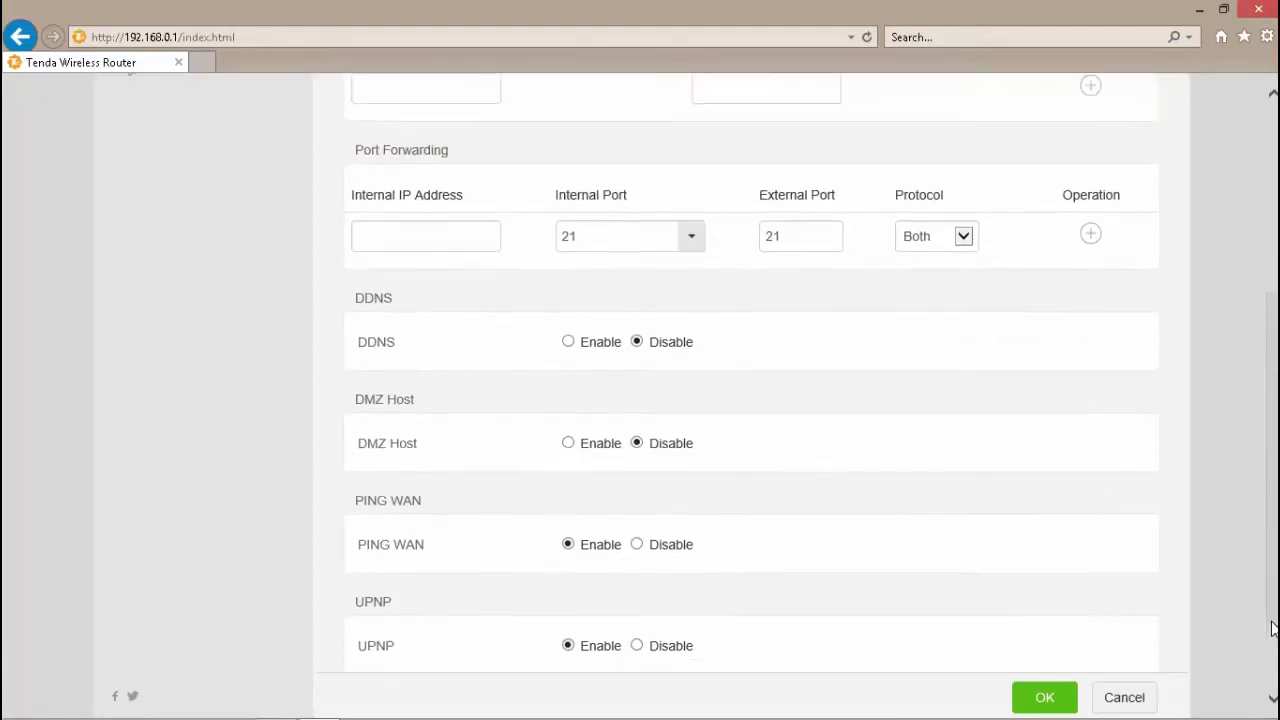
scroll(1273, 627, "down", 1)
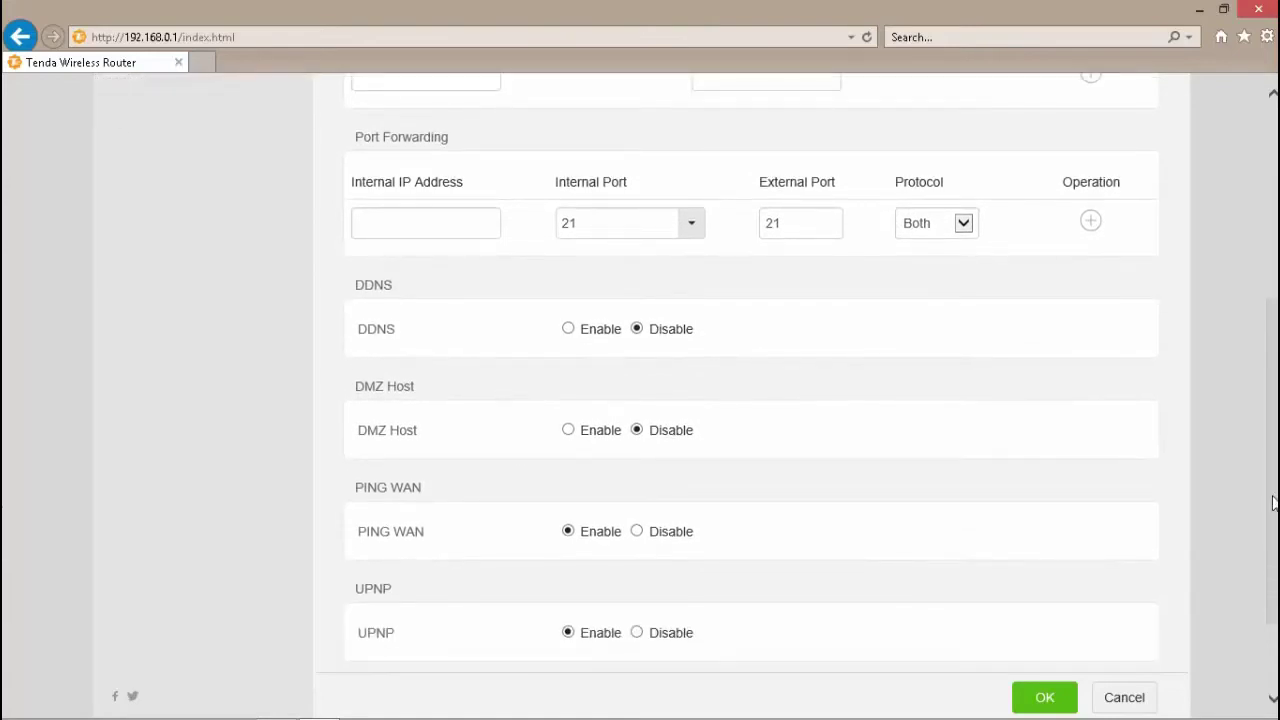
scroll(5, 430, "down", 1)
scroll(5, 323, "up", 3)
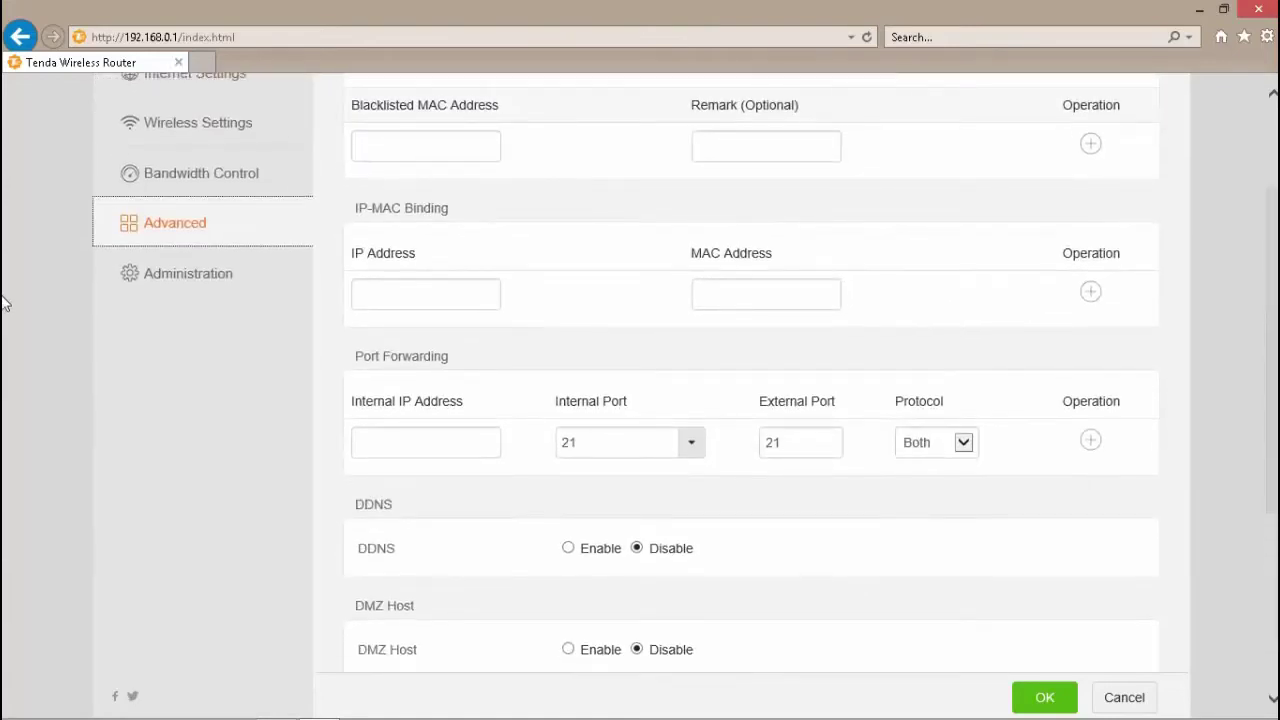
scroll(3, 300, "up", 2)
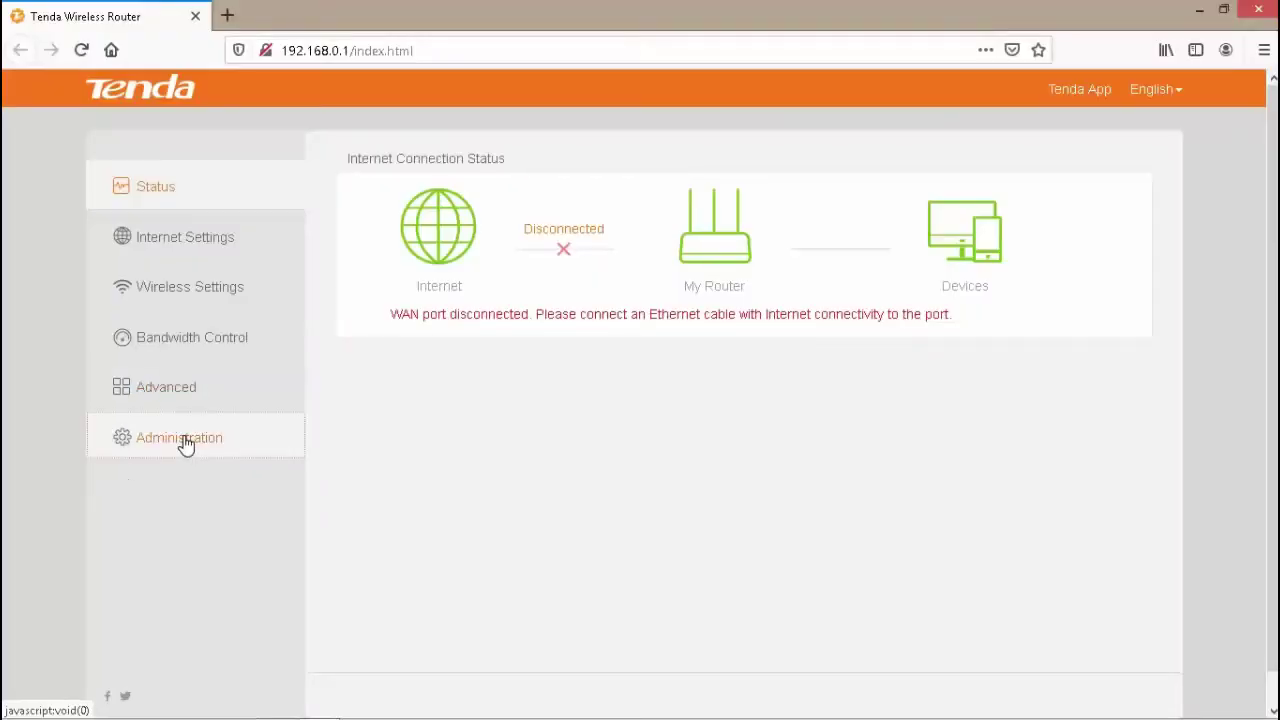
- Open Administration and scroll down to LAN Parameters showing LAN IP 192.168.0.1
left_click(185, 443)
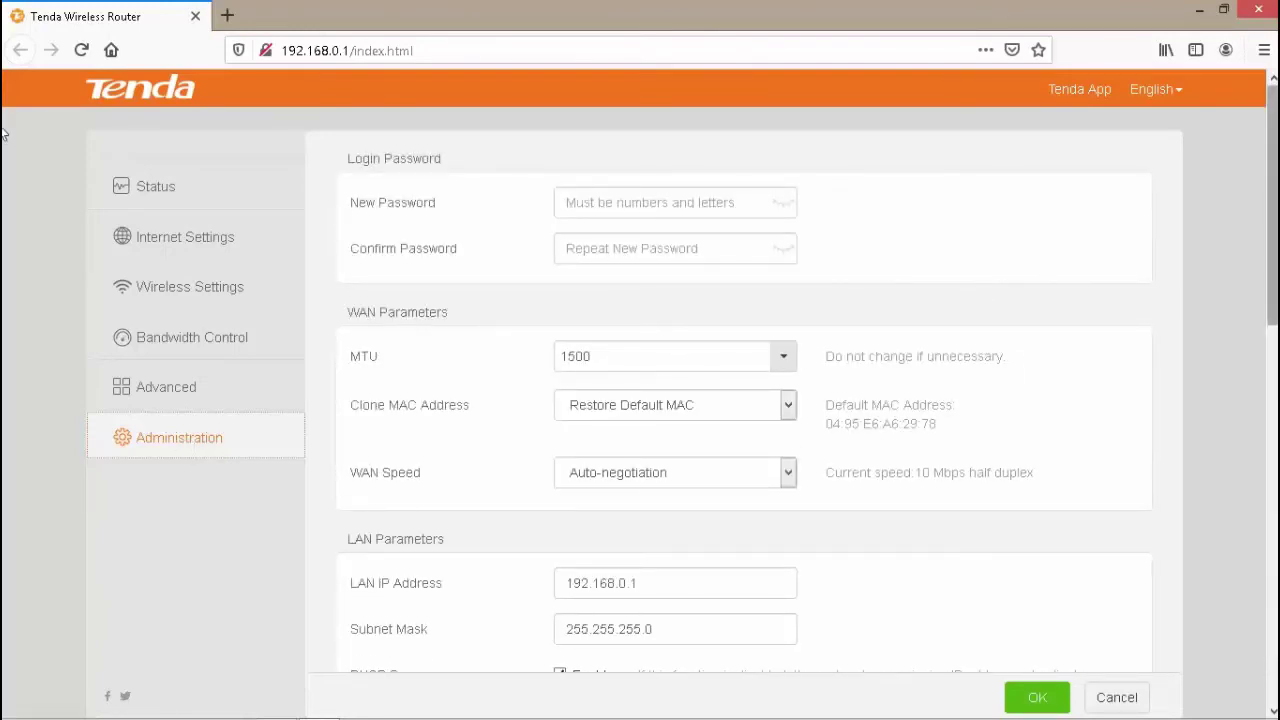
scroll(2, 140, "down", 4)
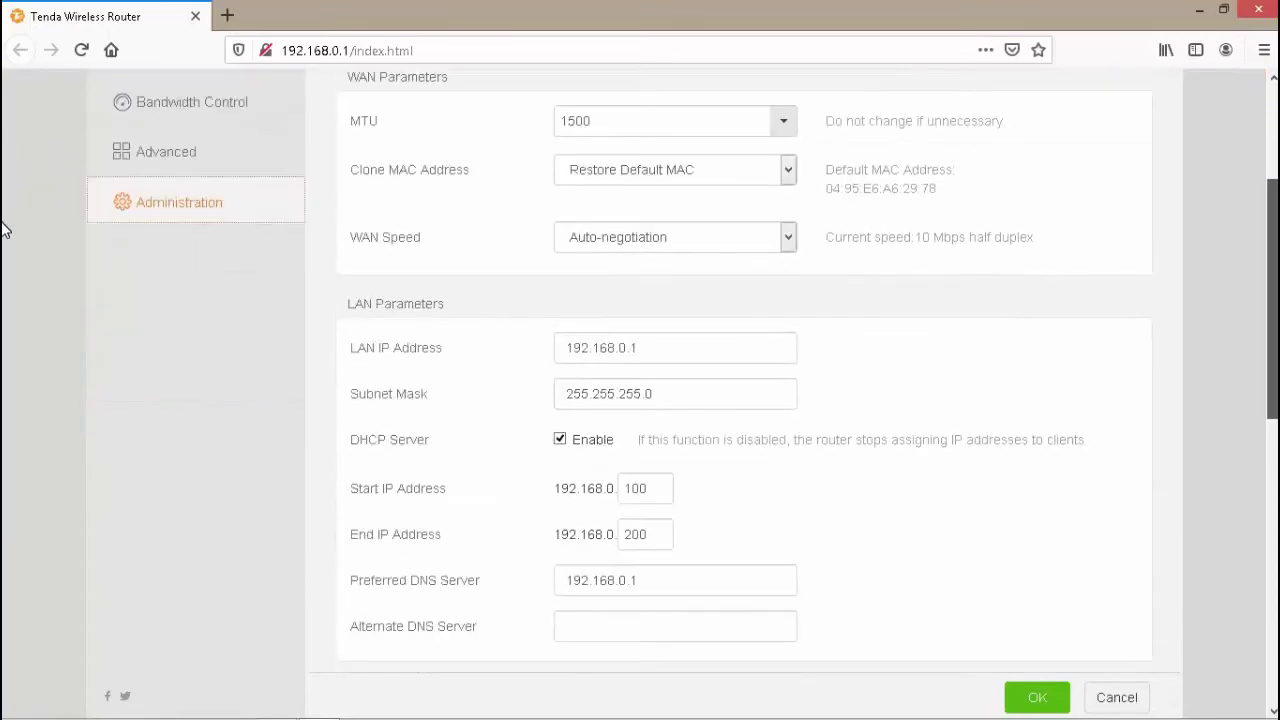
scroll(5, 285, "down", 2)
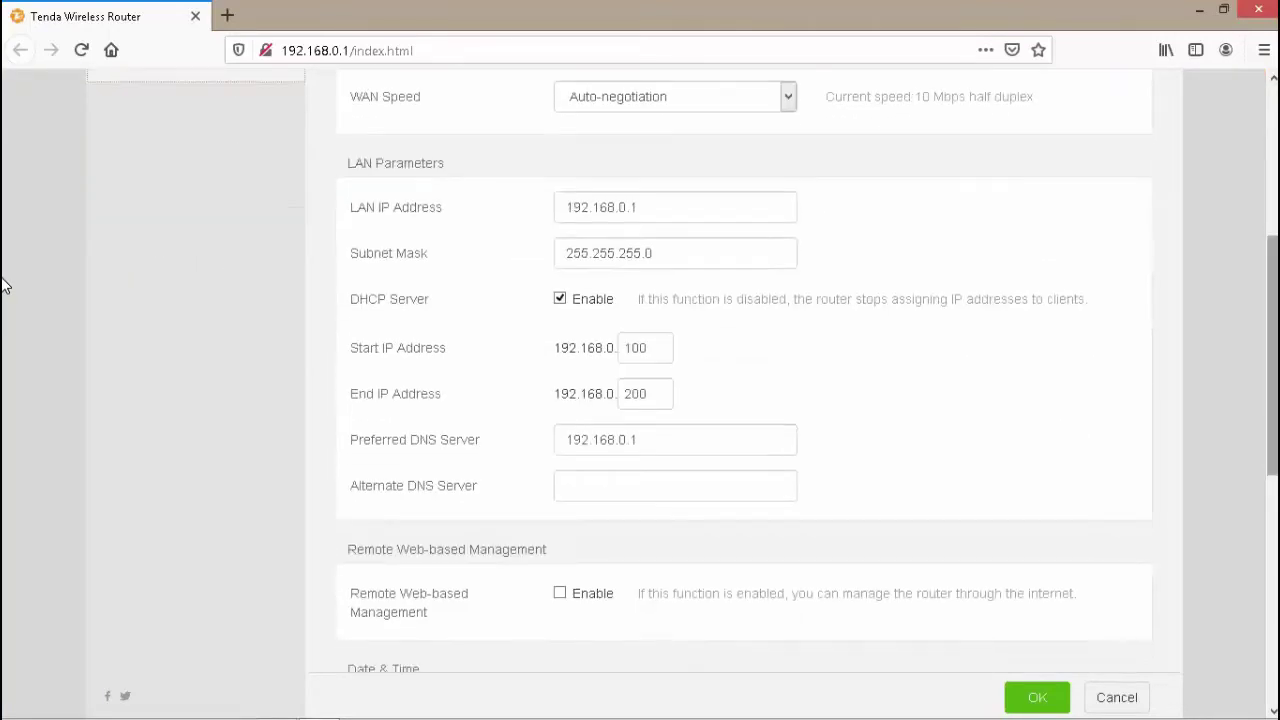
scroll(3, 286, "down", 1)
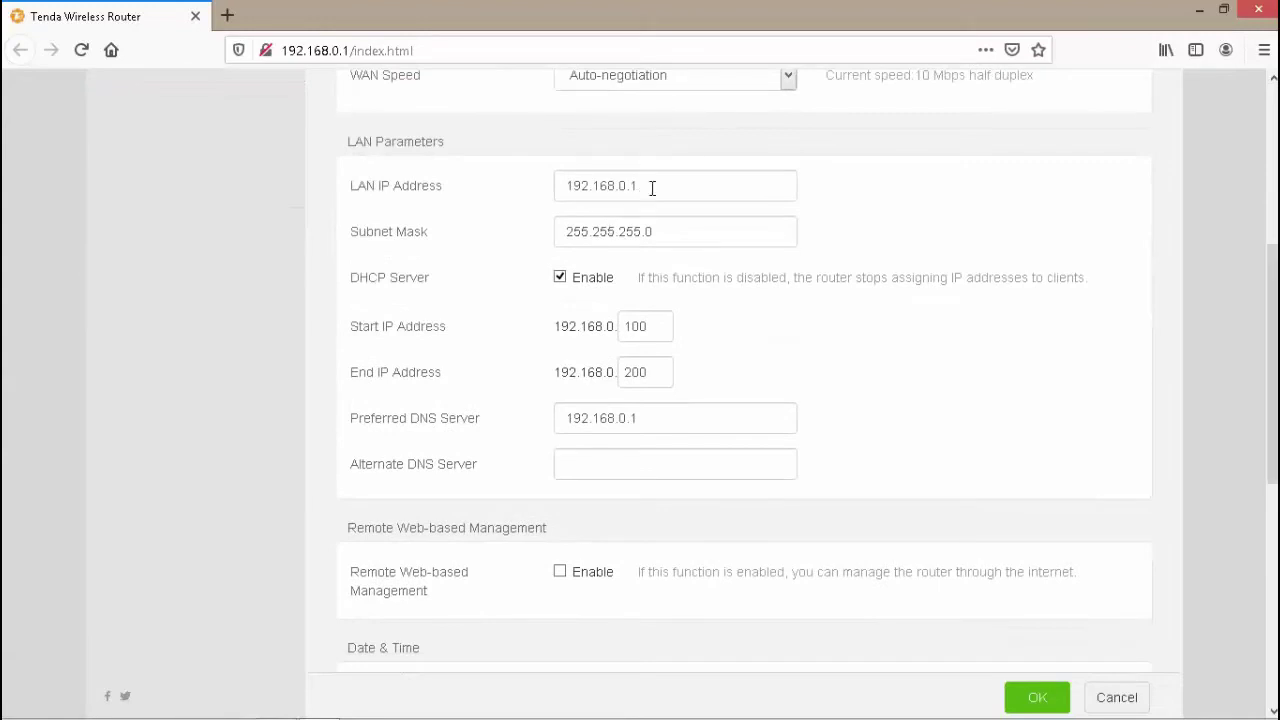
- Change the LAN IP Address from 192.168.0.1 to 111.111.11.3
left_click_drag(640, 186, 491, 177)
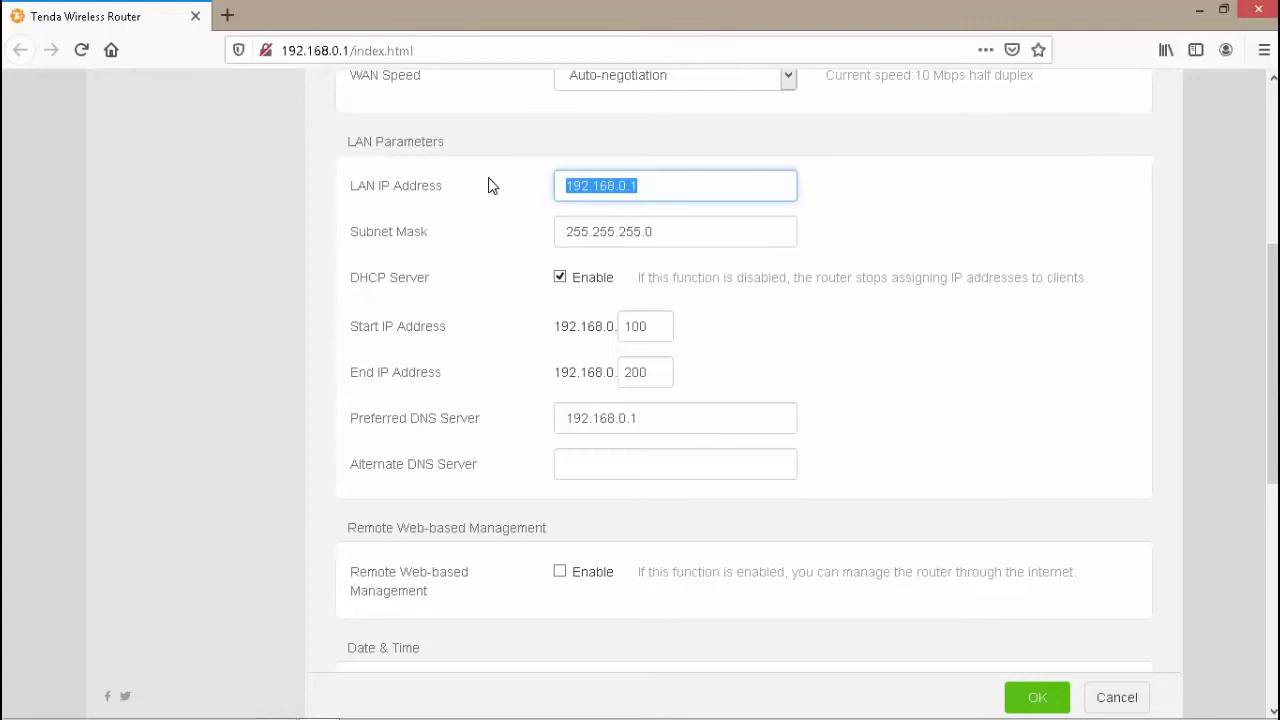
type("111")
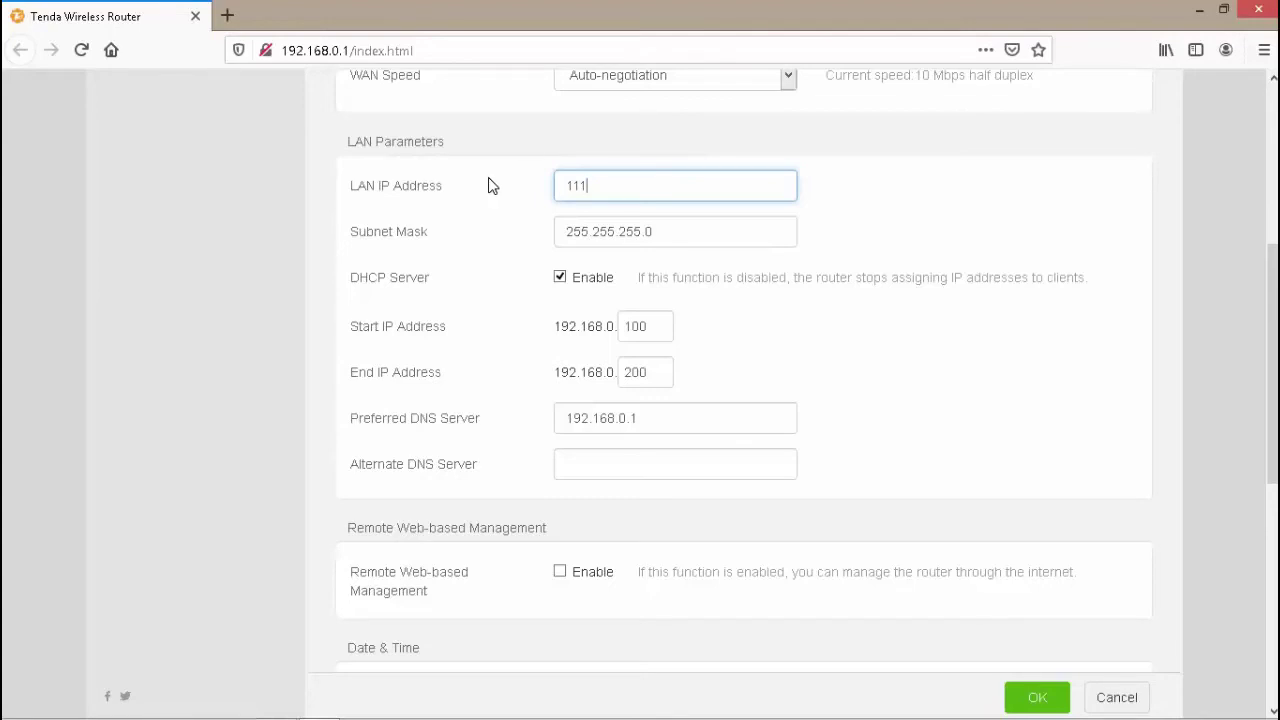
type(".111.11.3")
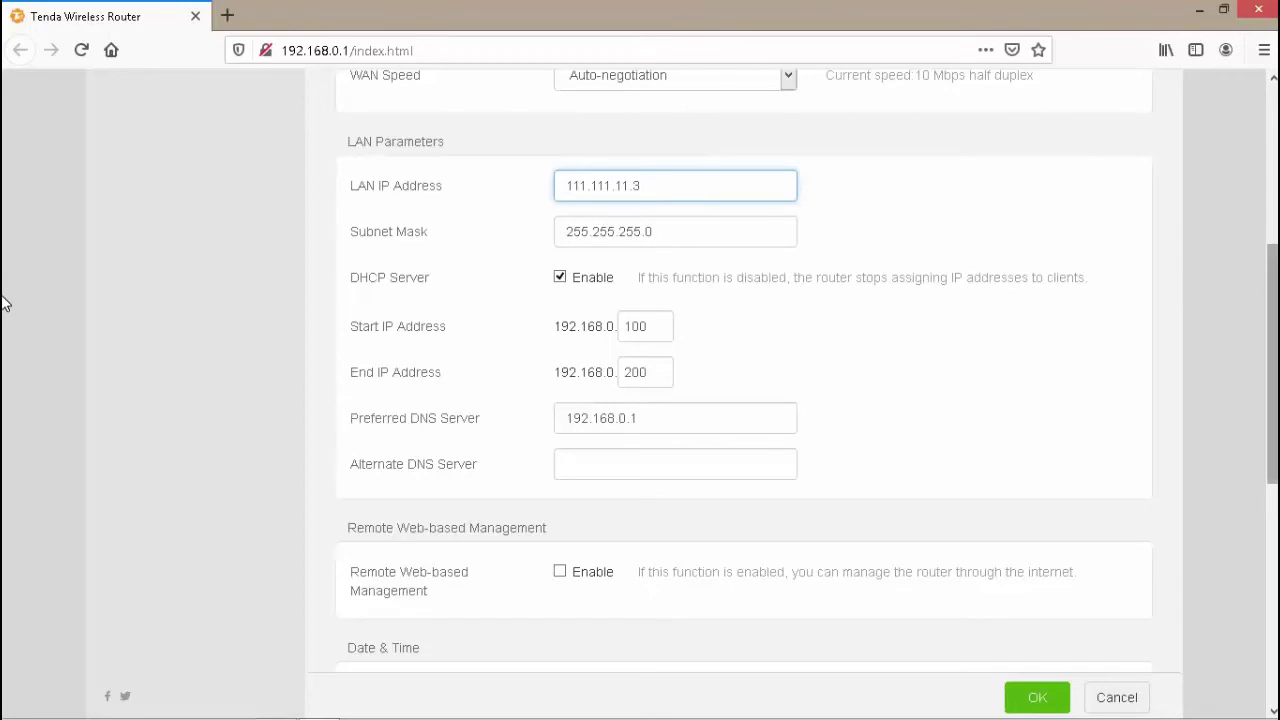
scroll(4, 290, "up", 2)
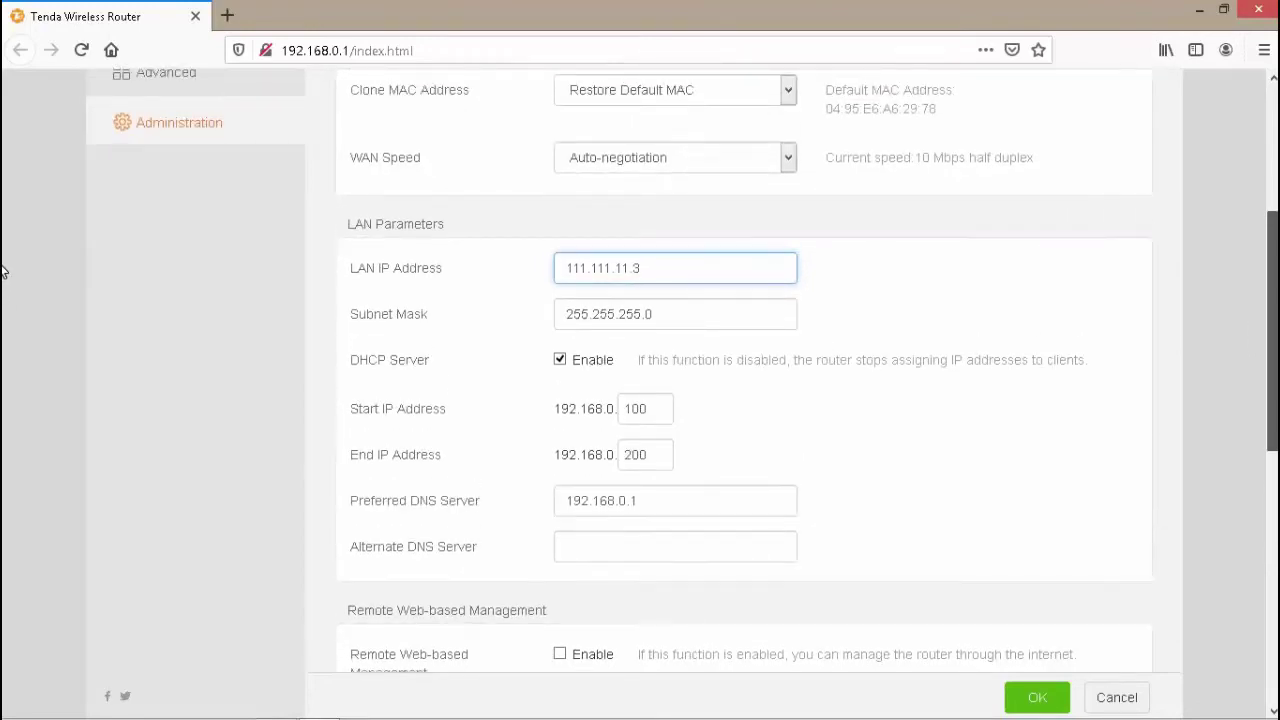
scroll(4, 272, "down", 1)
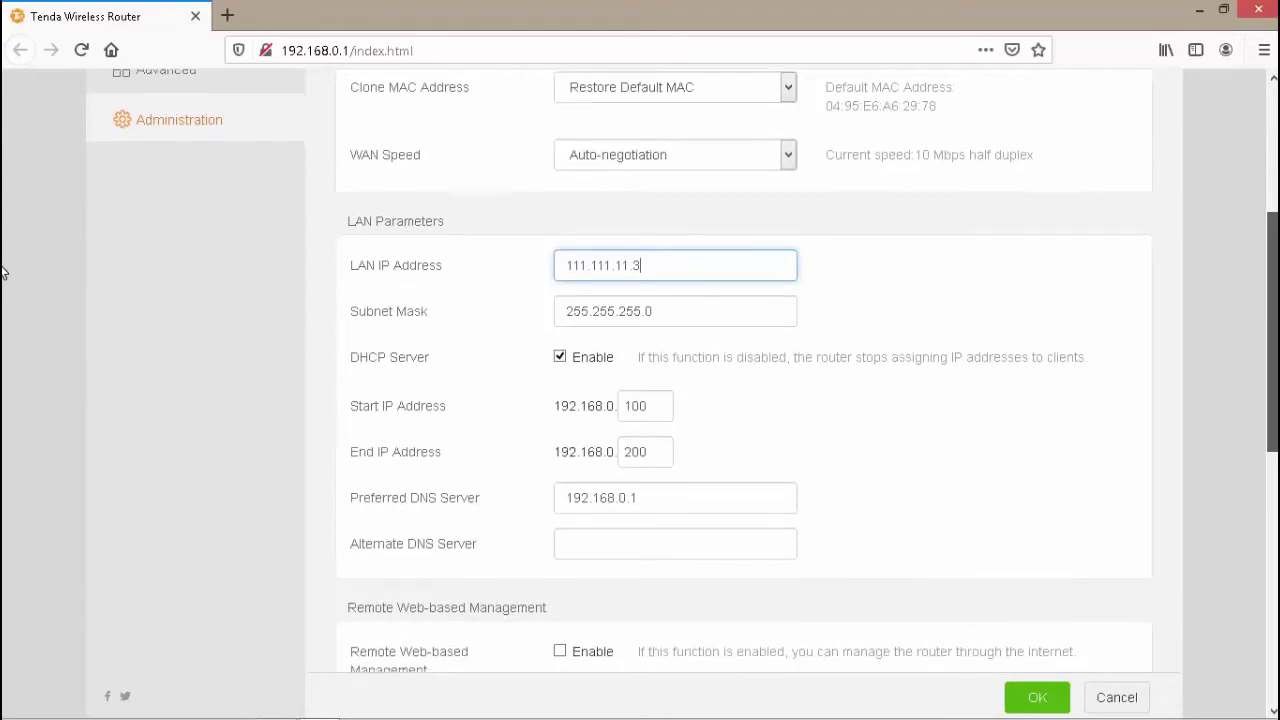
scroll(4, 272, "up", 5)
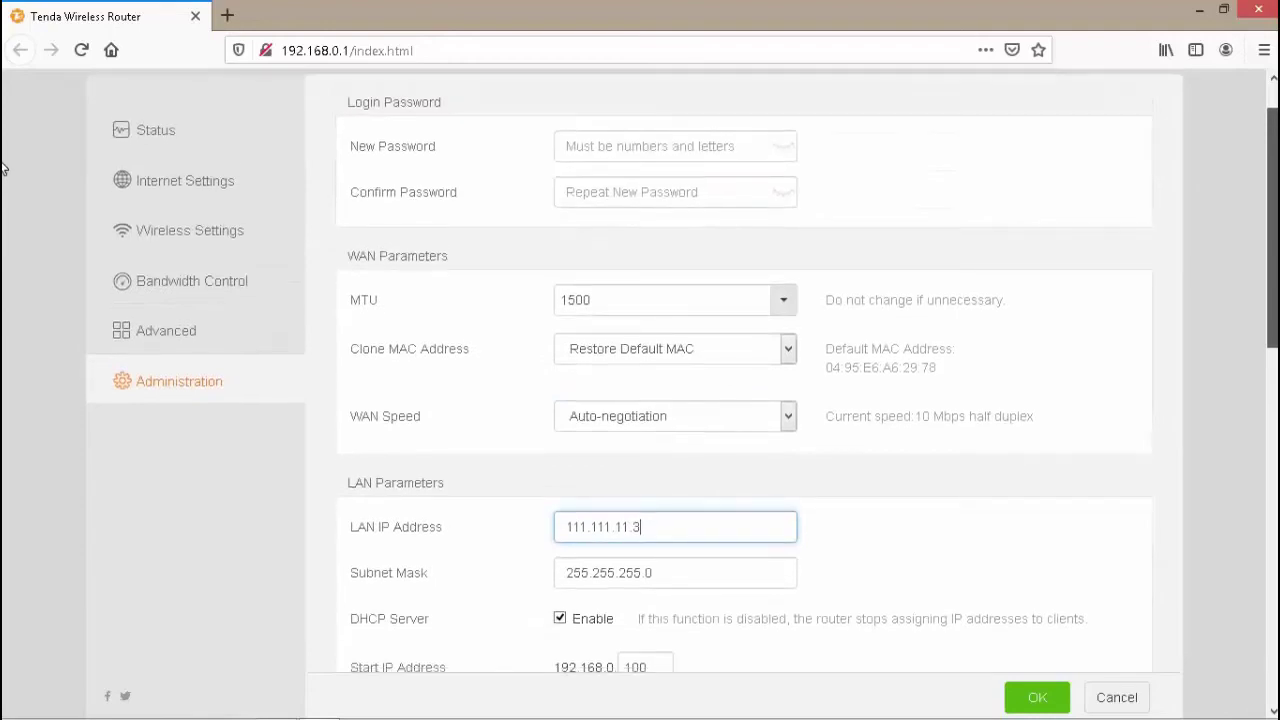
scroll(4, 150, "up", 1)
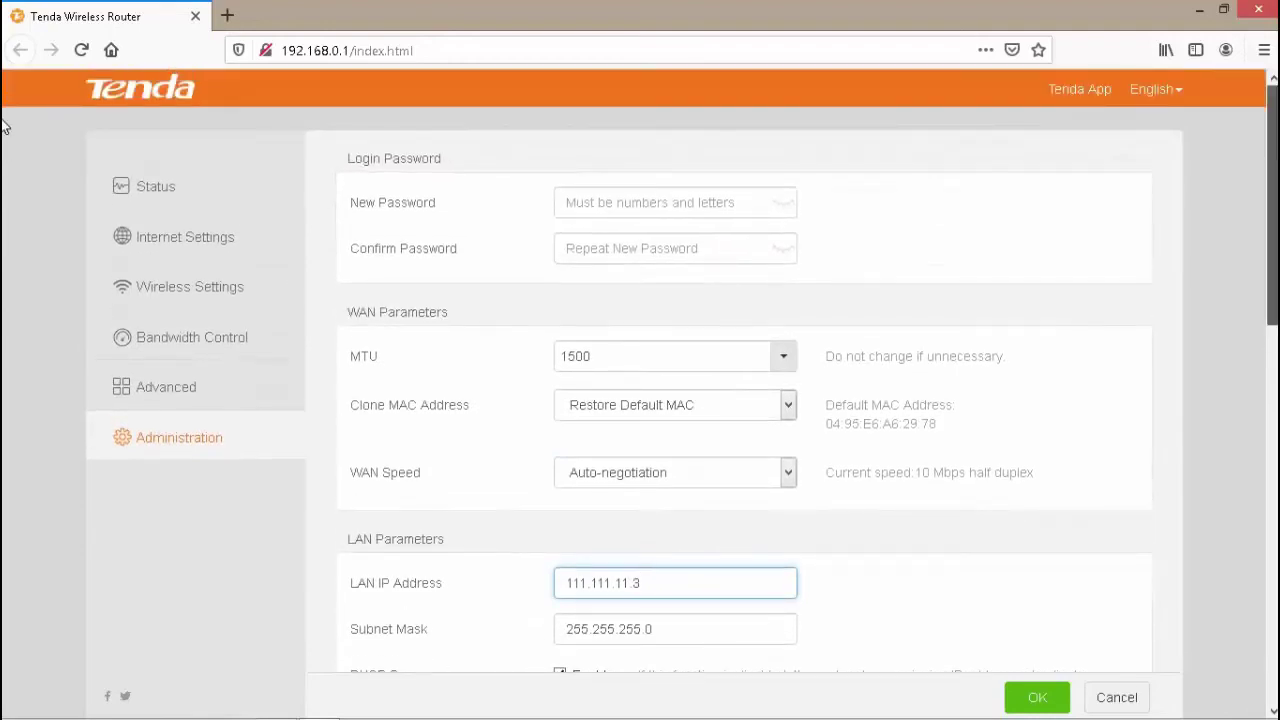
- Set the DHCP start address to 4 and end address to 20
left_click(727, 203)
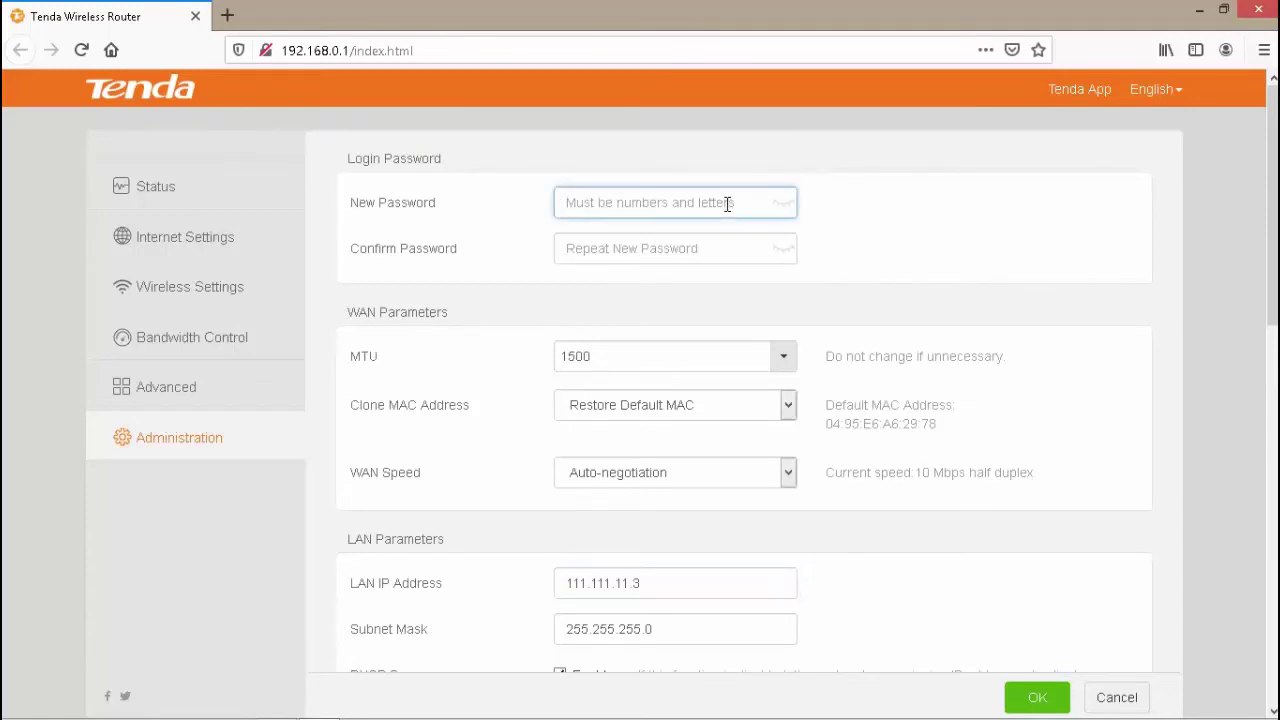
scroll(5, 290, "down", 2)
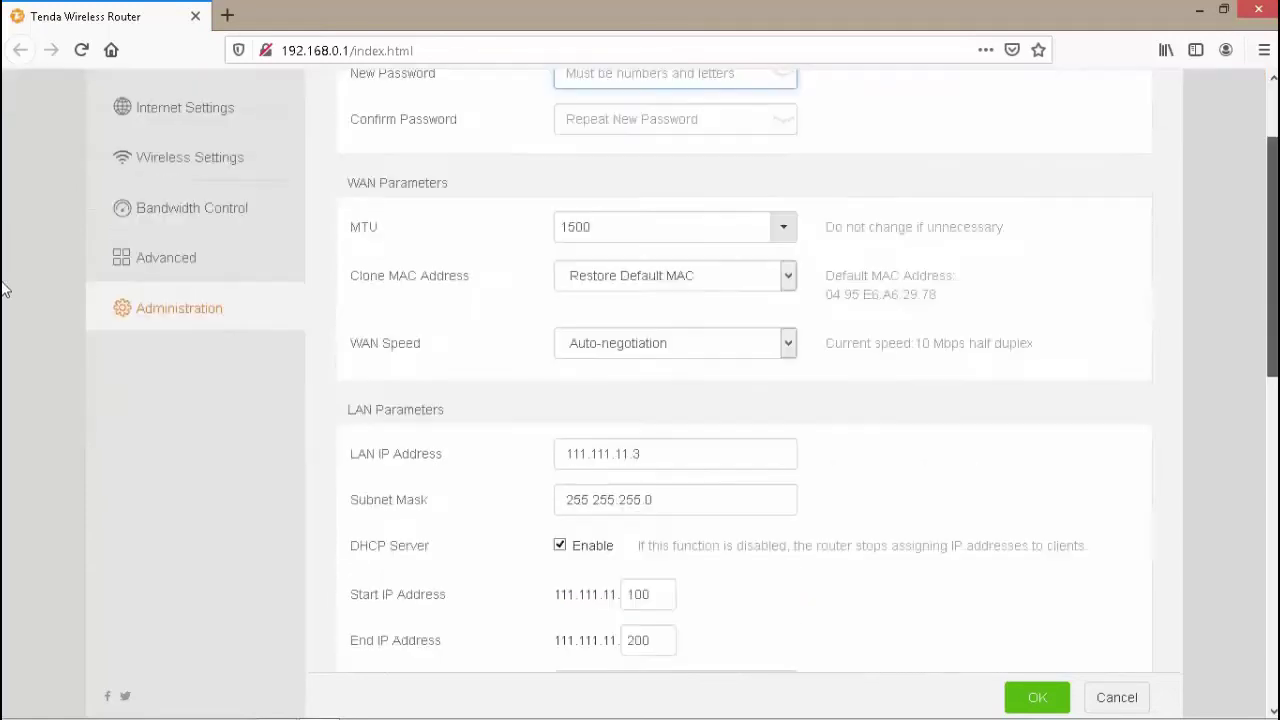
scroll(5, 331, "down", 2)
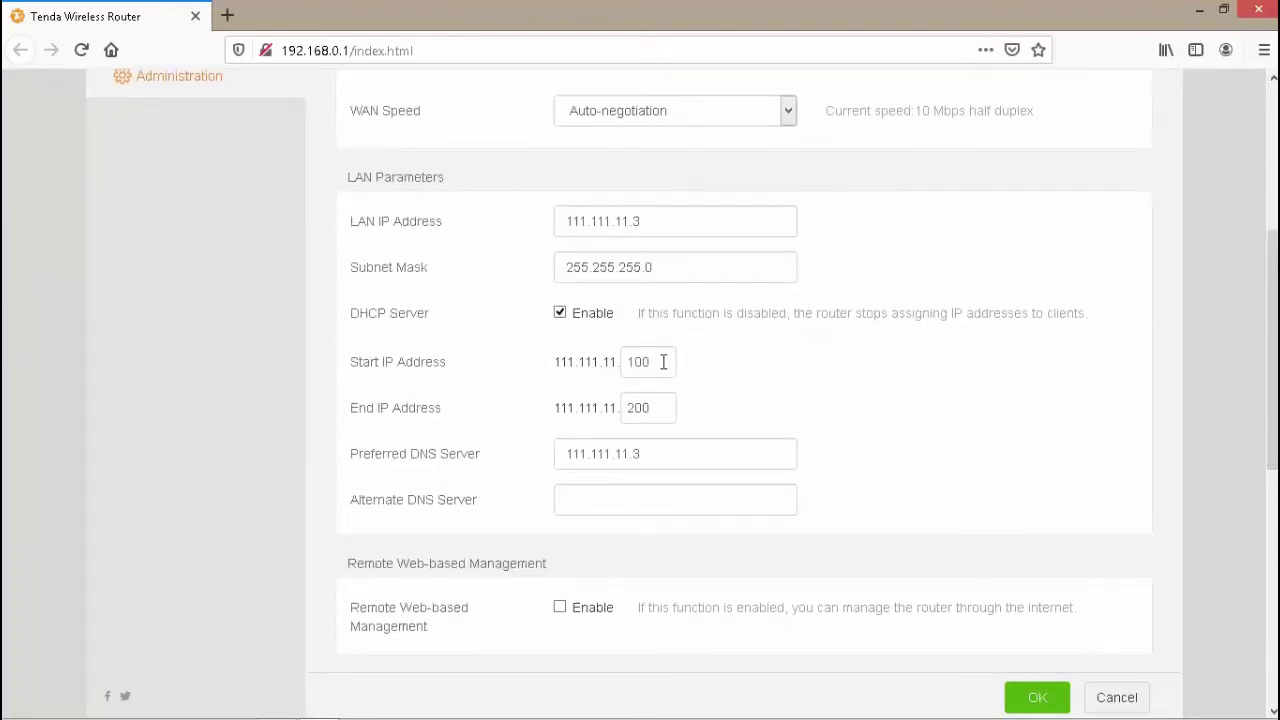
left_click_drag(640, 360, 621, 365)
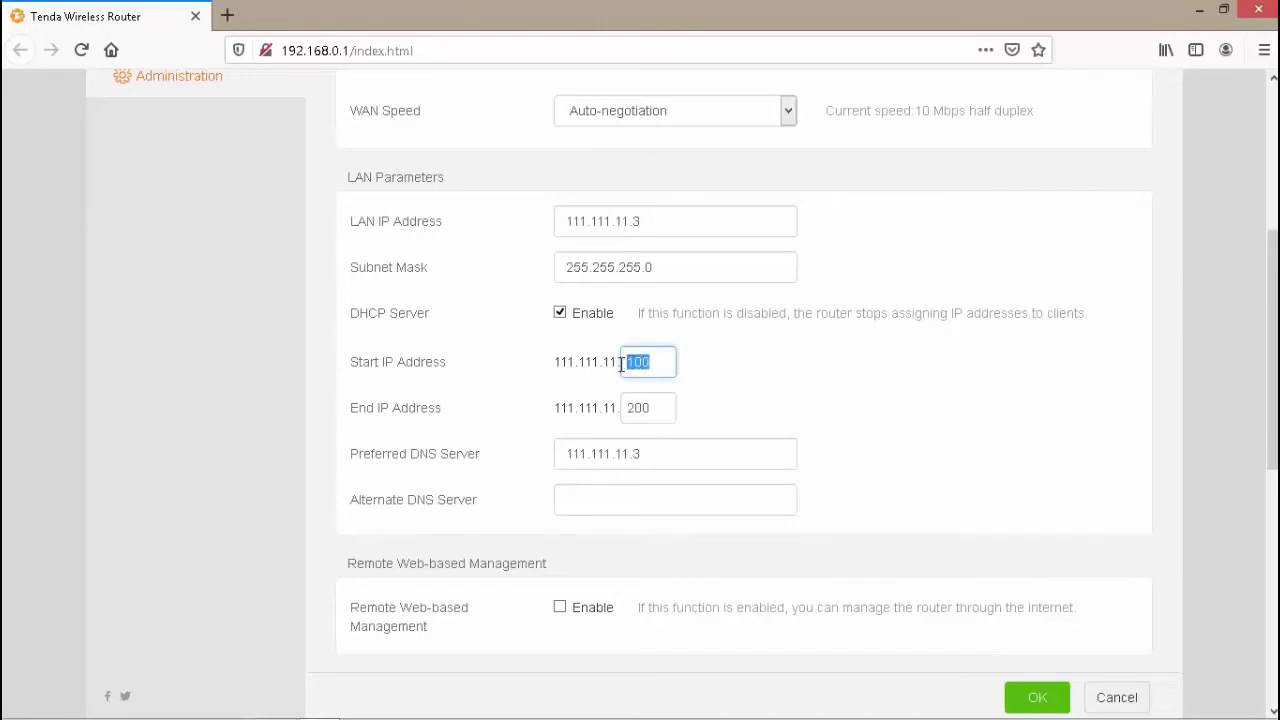
type("4")
double_click(637, 407)
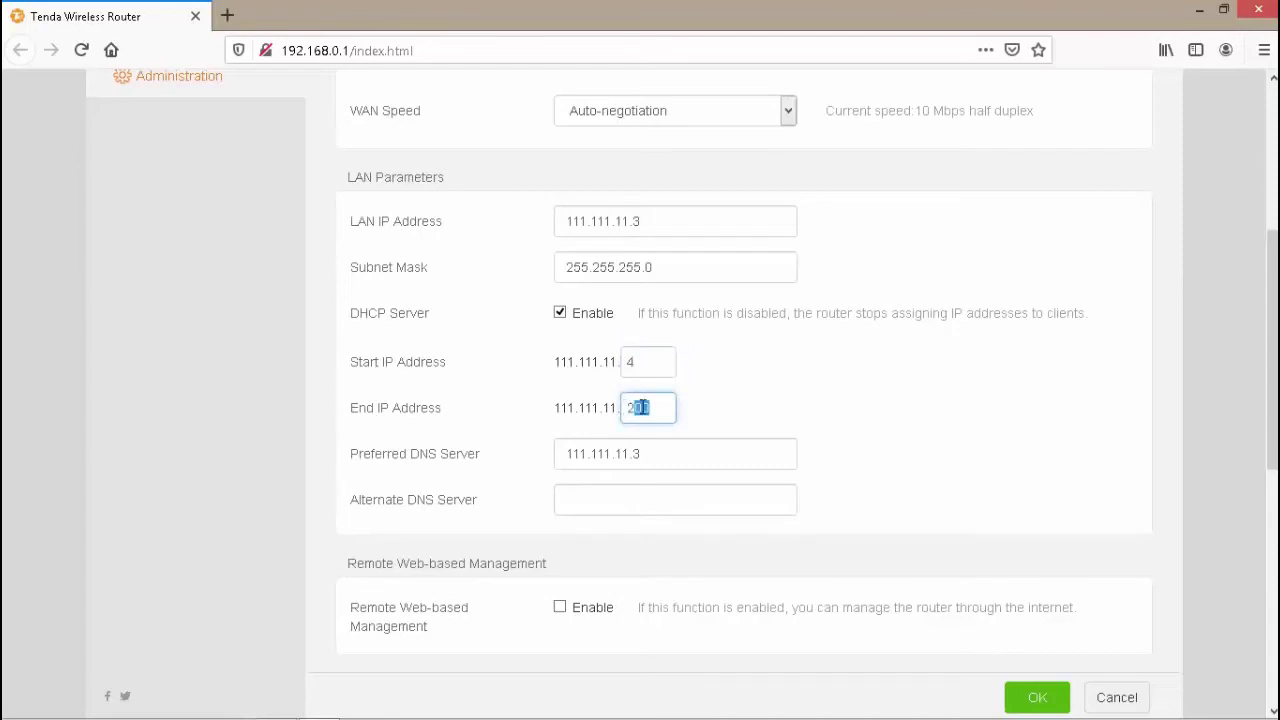
type("20")
left_click(646, 361)
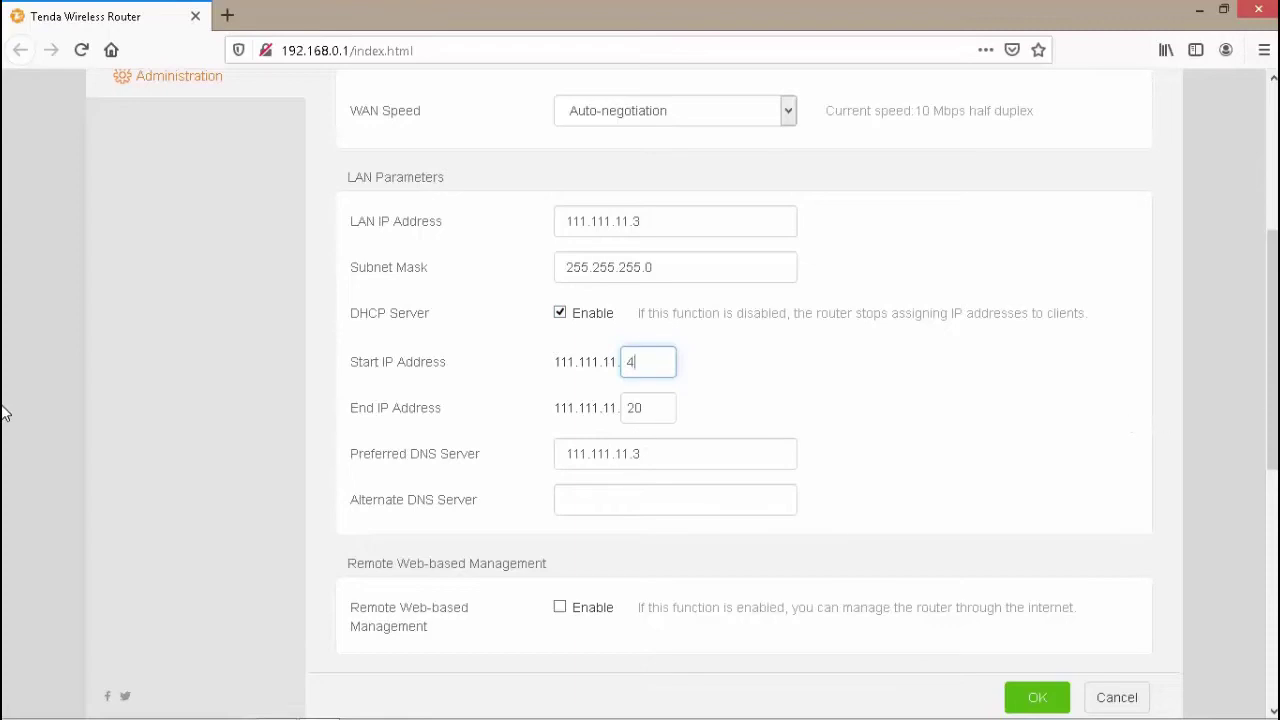
scroll(5, 400, "up", 4)
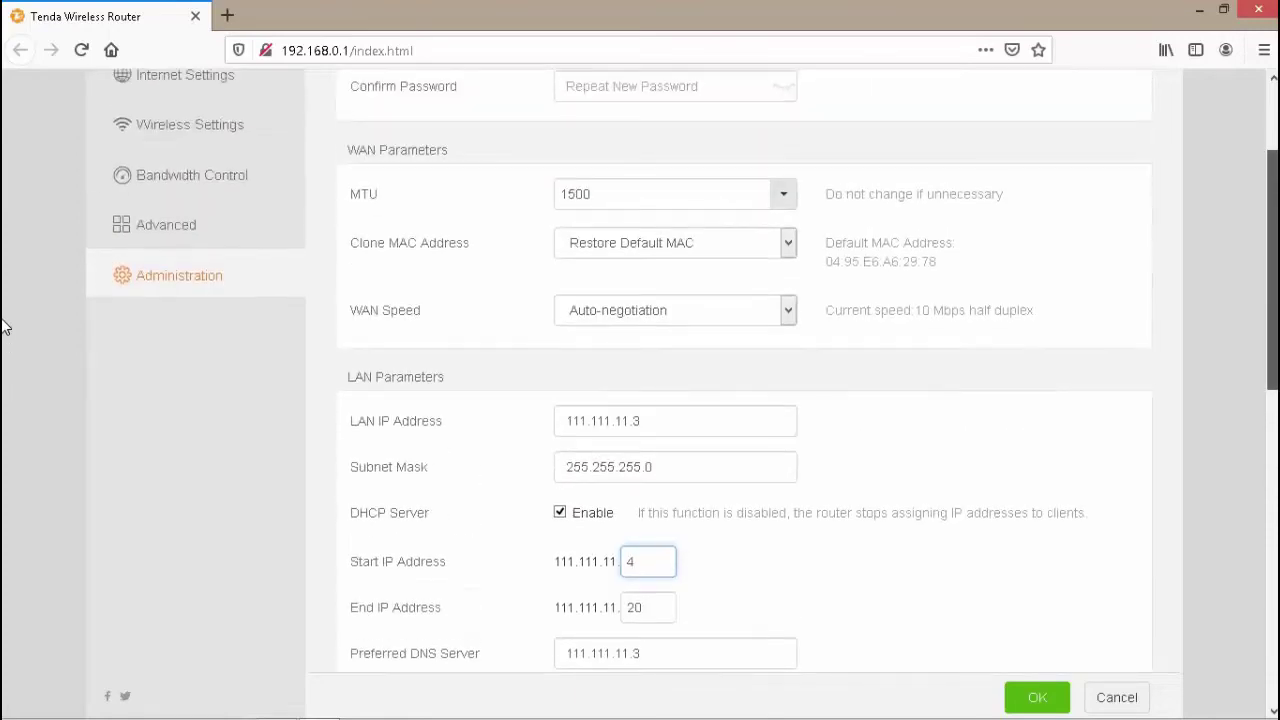
scroll(5, 327, "up", 3)
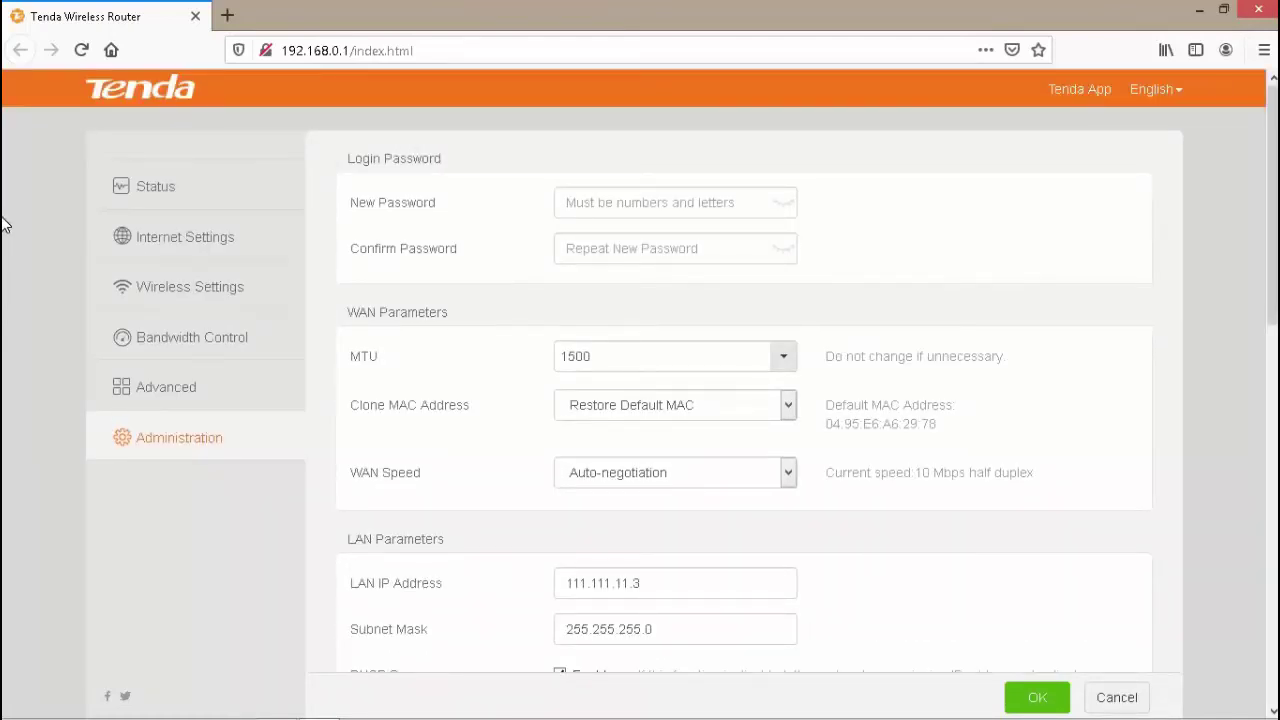
- Enter a new login password and repeat it in the Confirm Password field
left_click(714, 208)
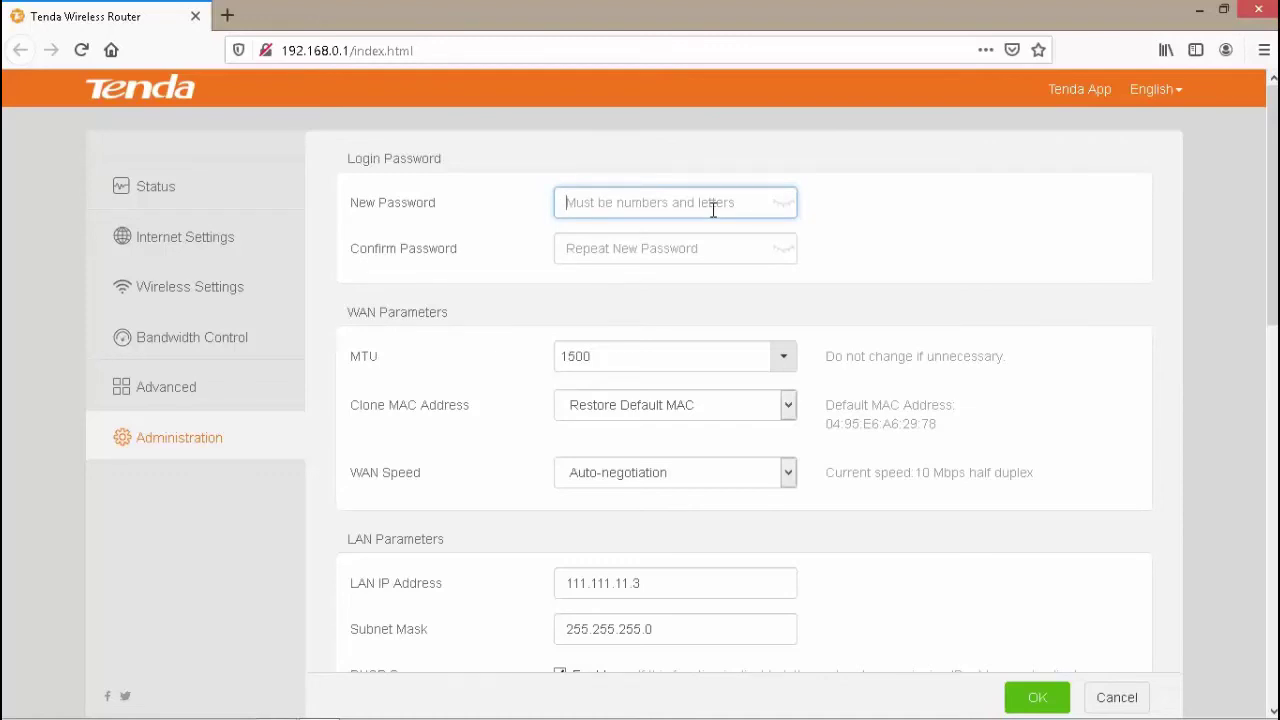
type("123")
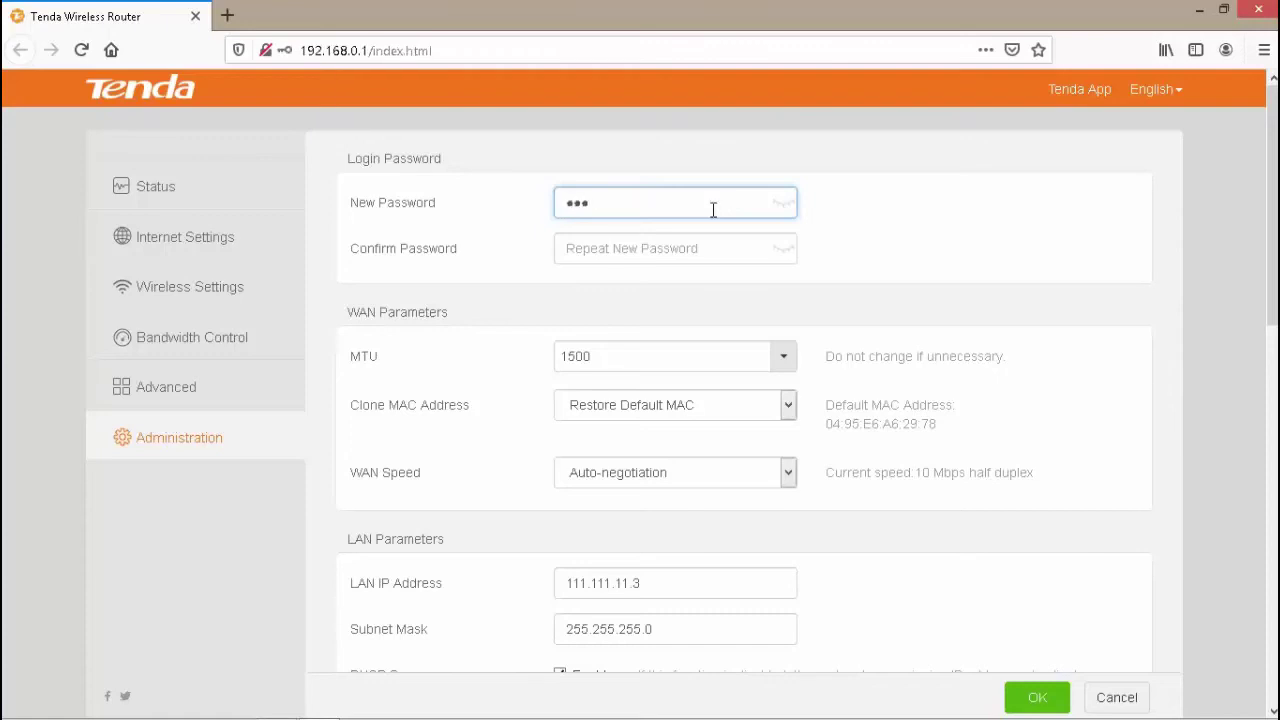
key("BackSpace")
key("BackSpace")
key("BackSpace")
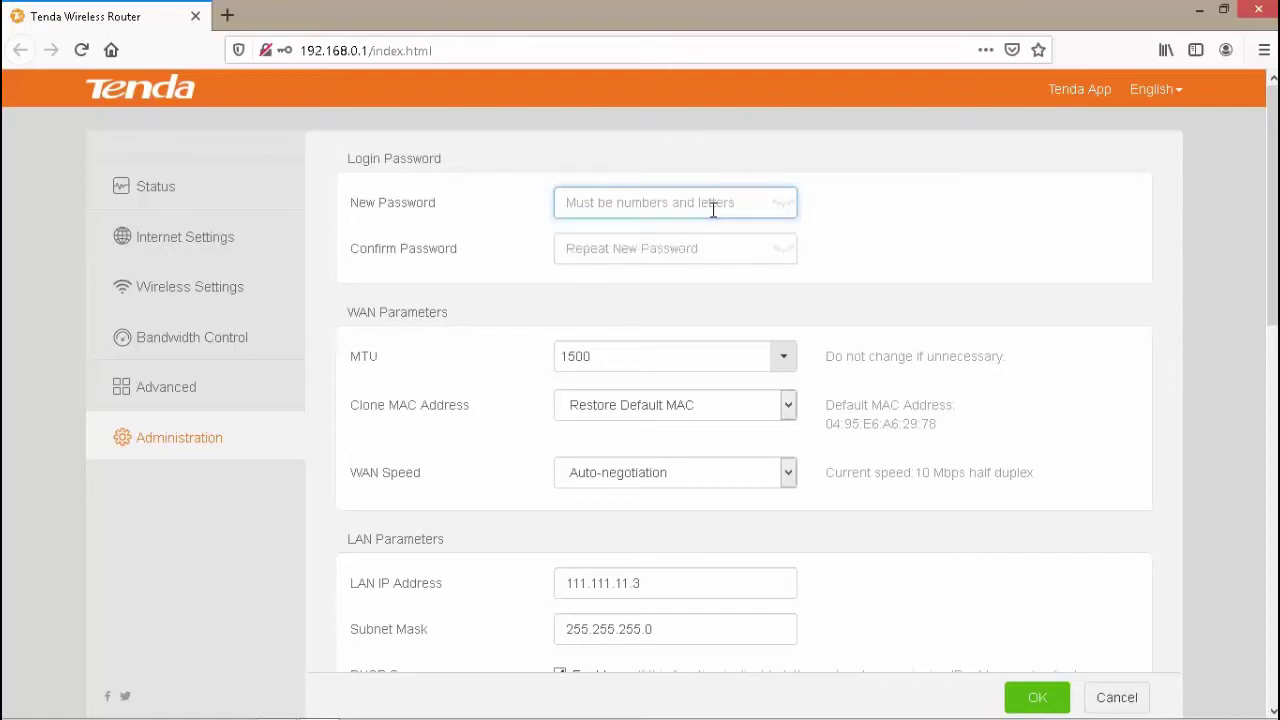
type("123")
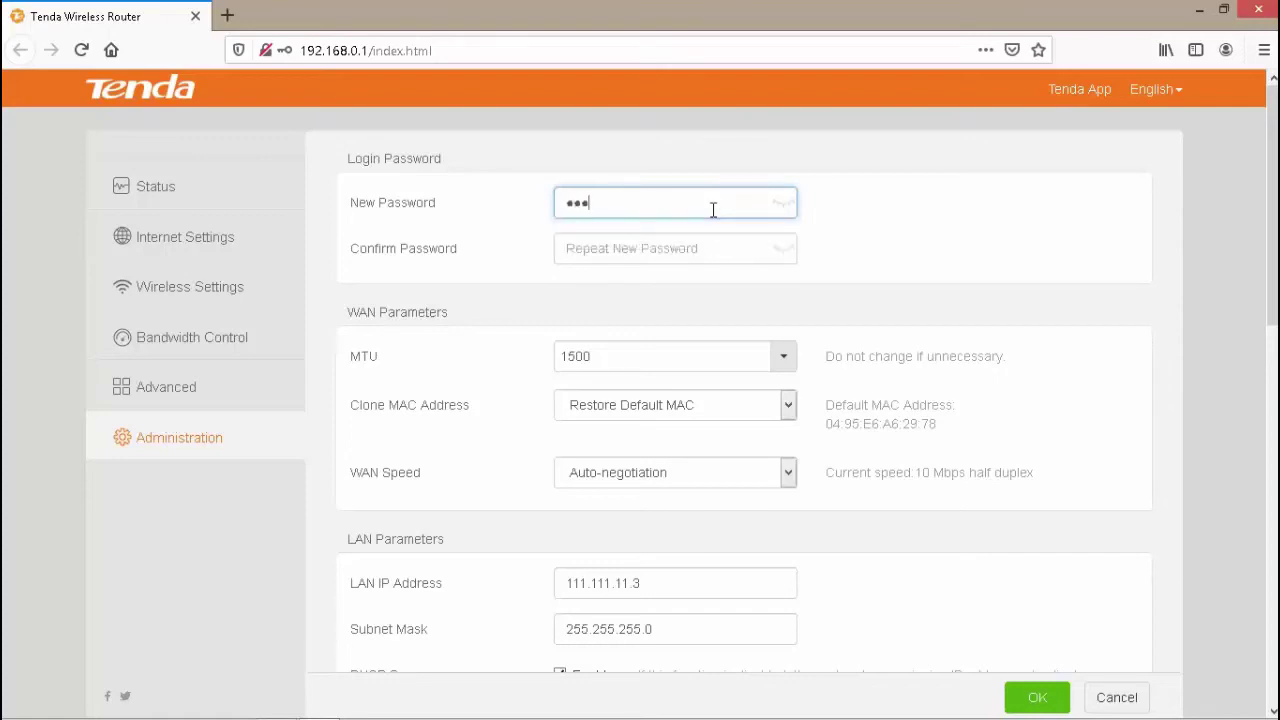
type("4567")
left_click(703, 252)
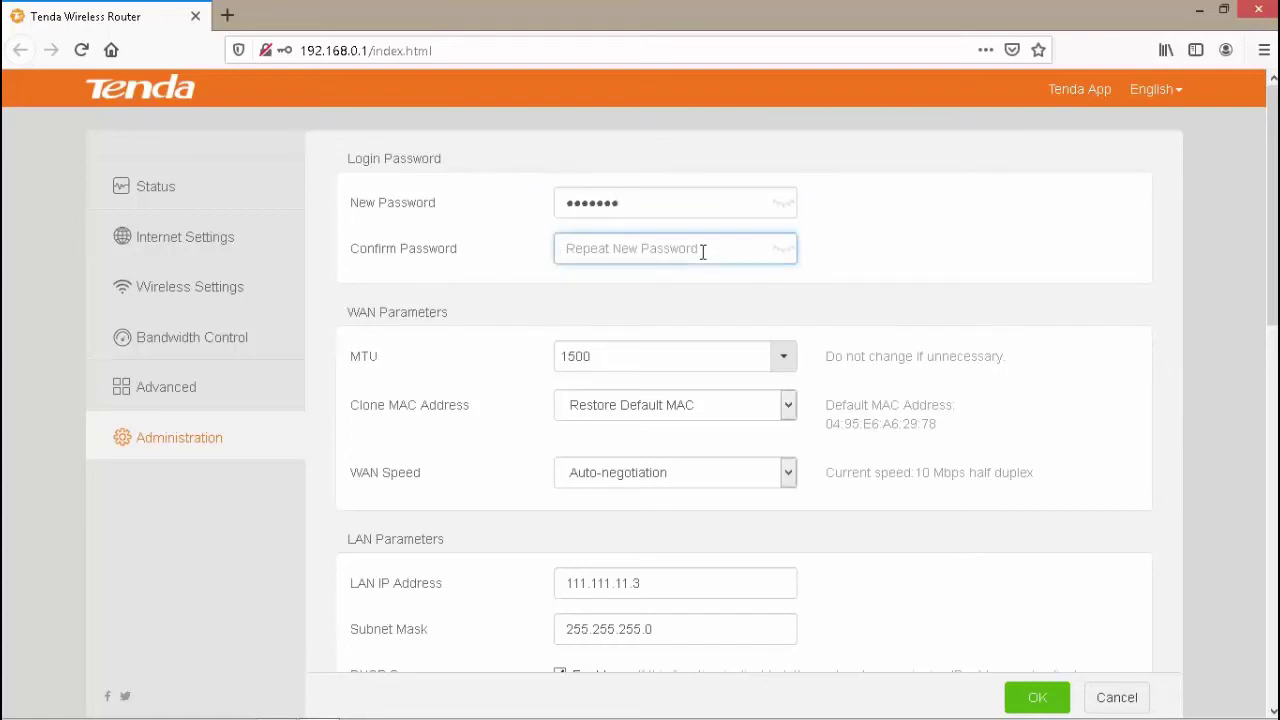
type("123")
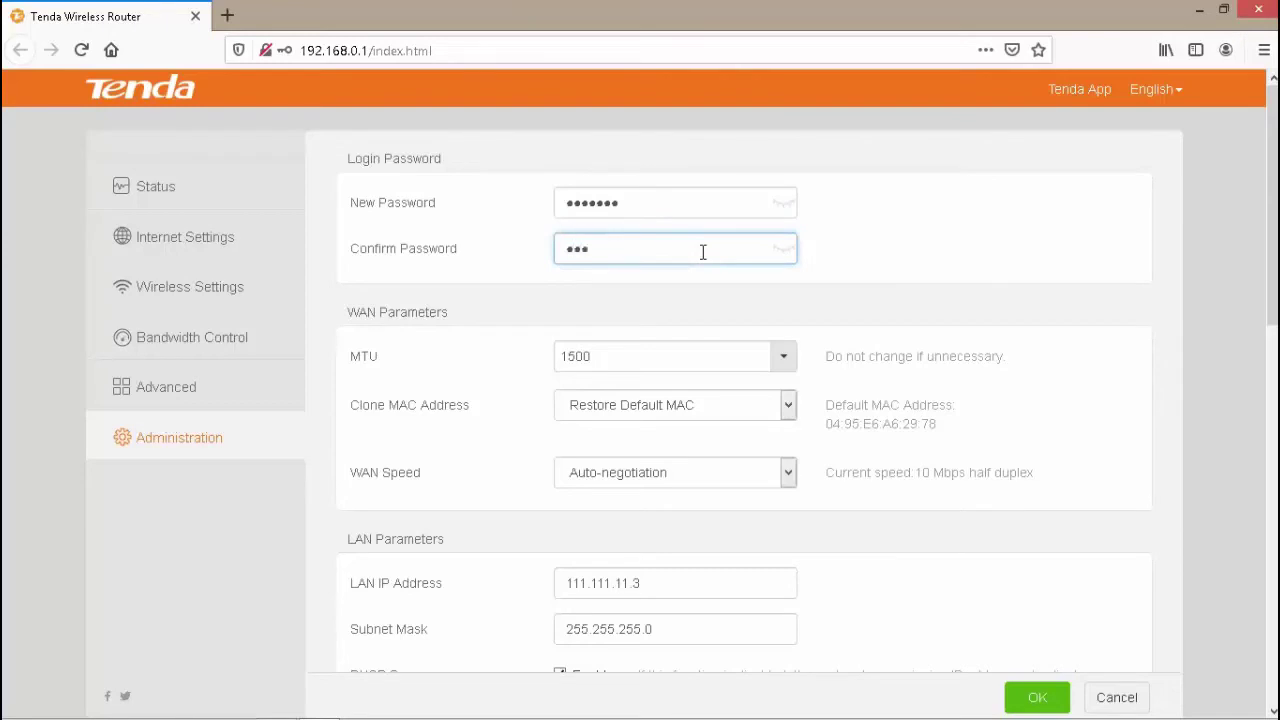
type("4567")
- Set the router's time zone to (GMT+07:00) Bangkok, Hanoi, Jakarta
scroll(5, 300, "down", 5)
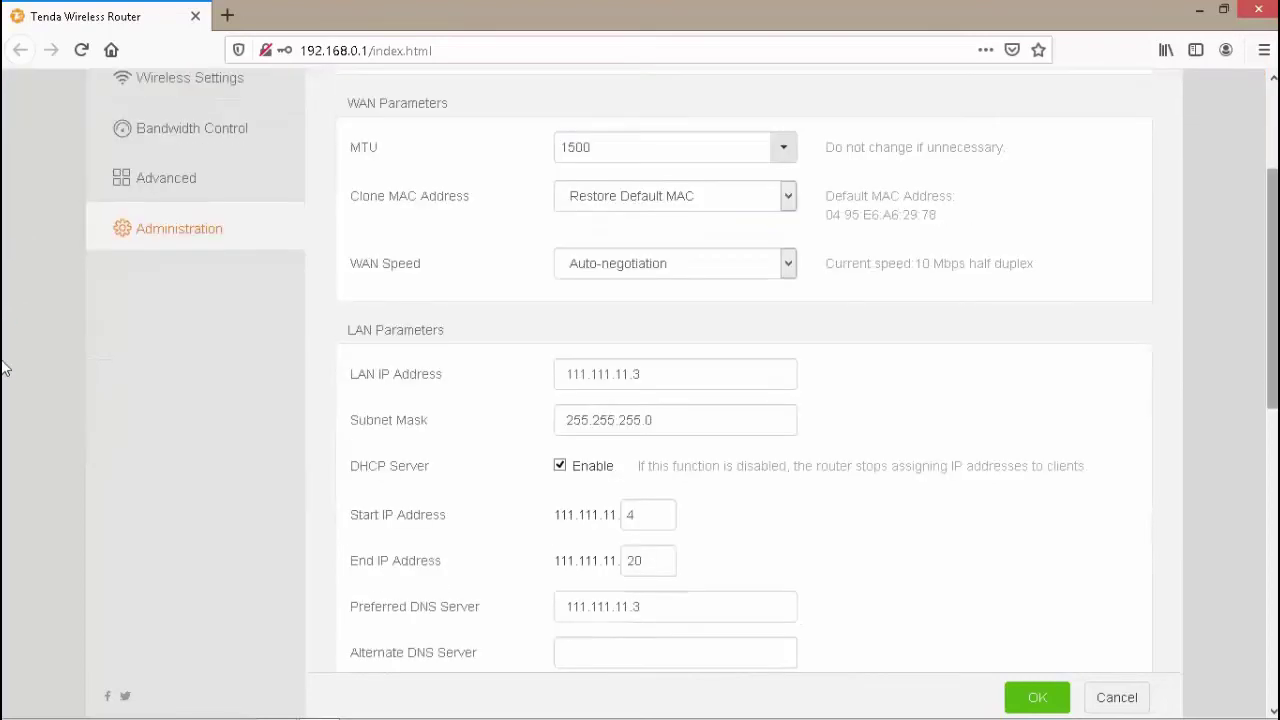
scroll(5, 470, "down", 3)
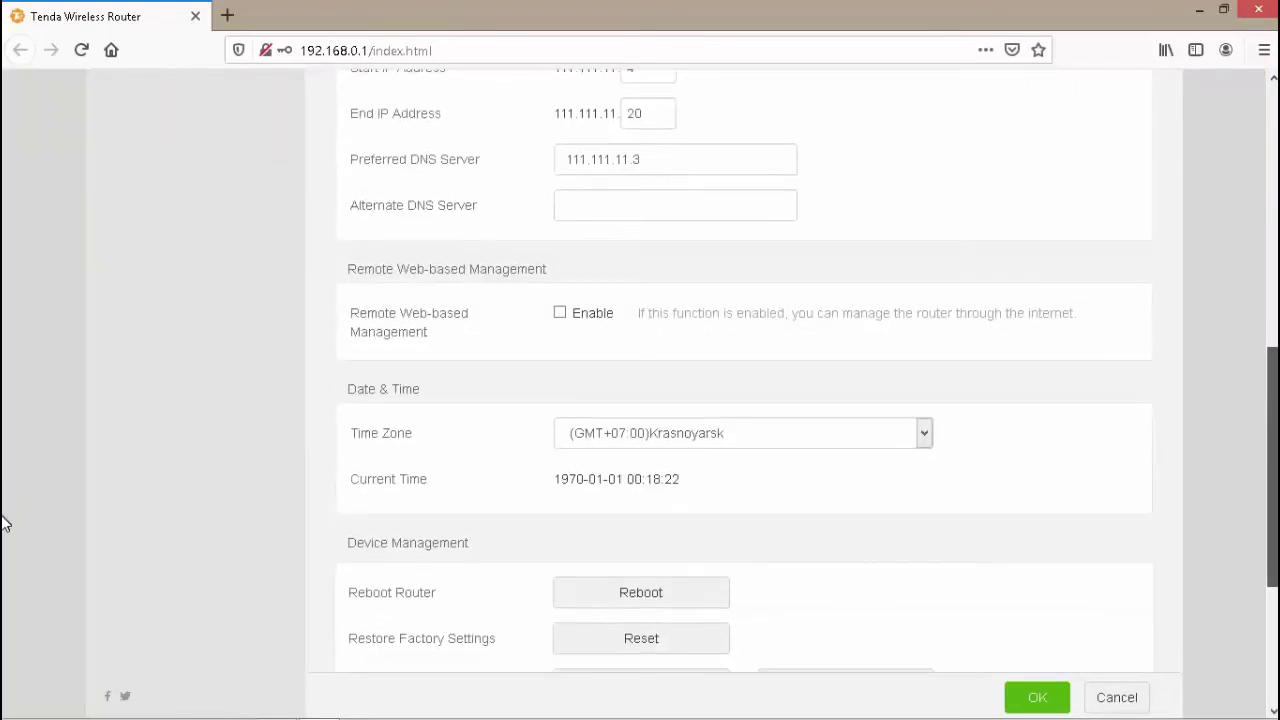
scroll(1040, 405, "down", 1)
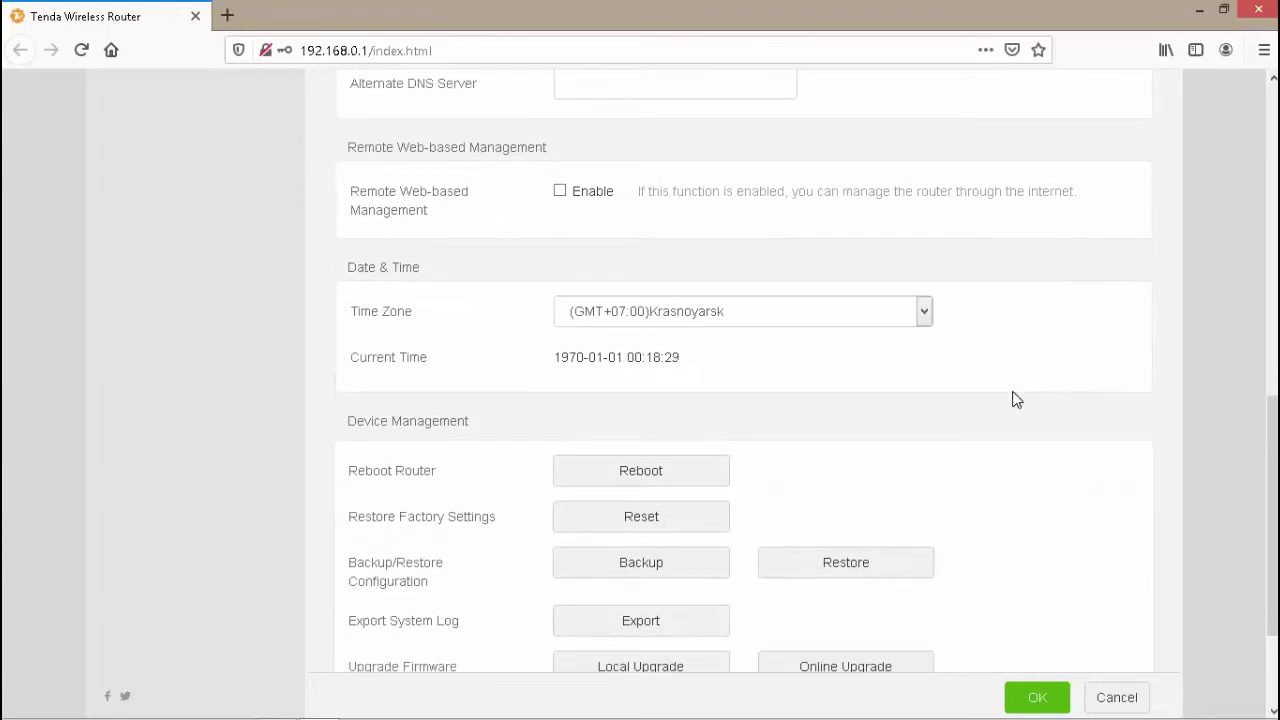
left_click(924, 313)
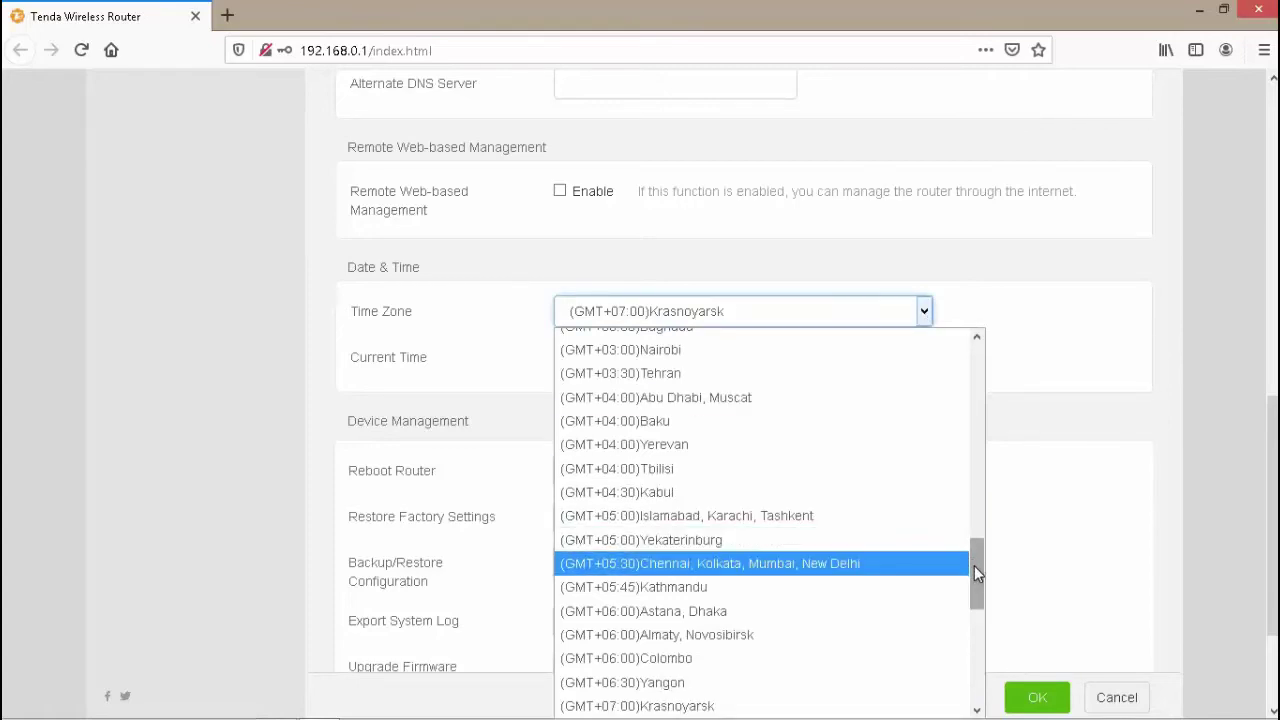
left_click_drag(975, 570, 982, 660)
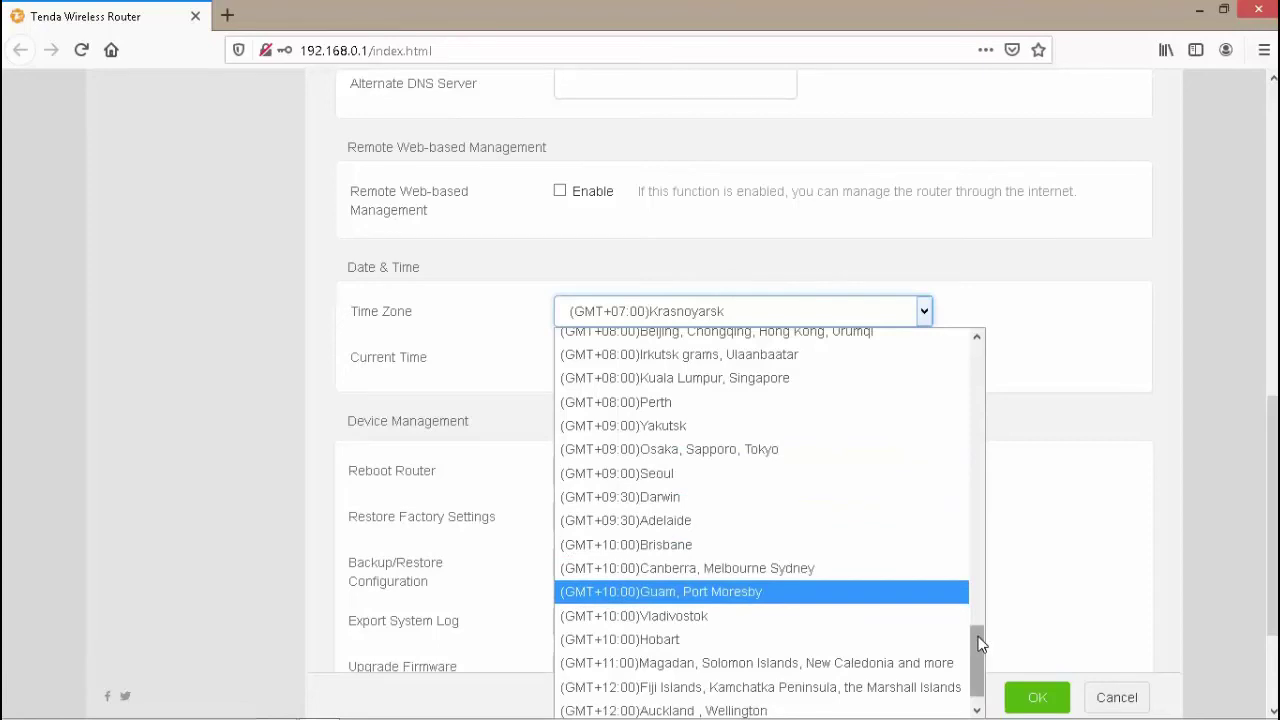
left_click_drag(980, 645, 976, 603)
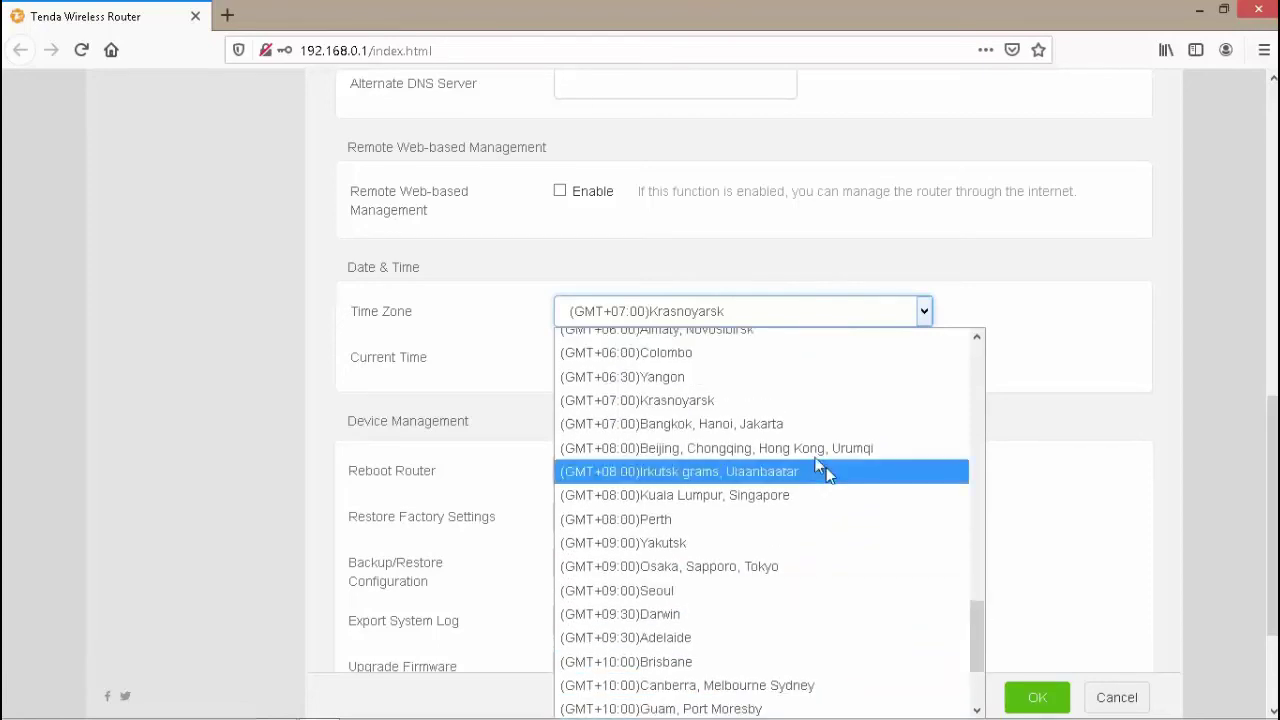
key("Escape")
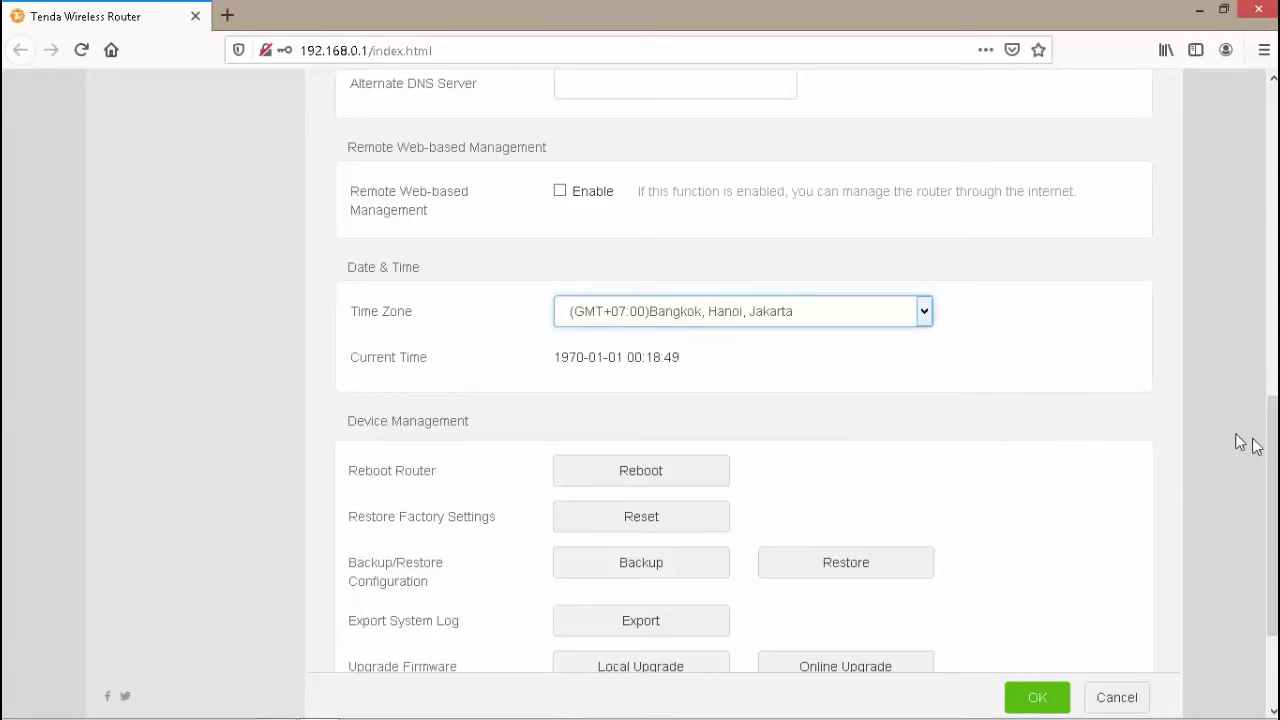
- Disable Automatic Maintenance by unticking its Enable box
scroll(9, 534, "down", 3)
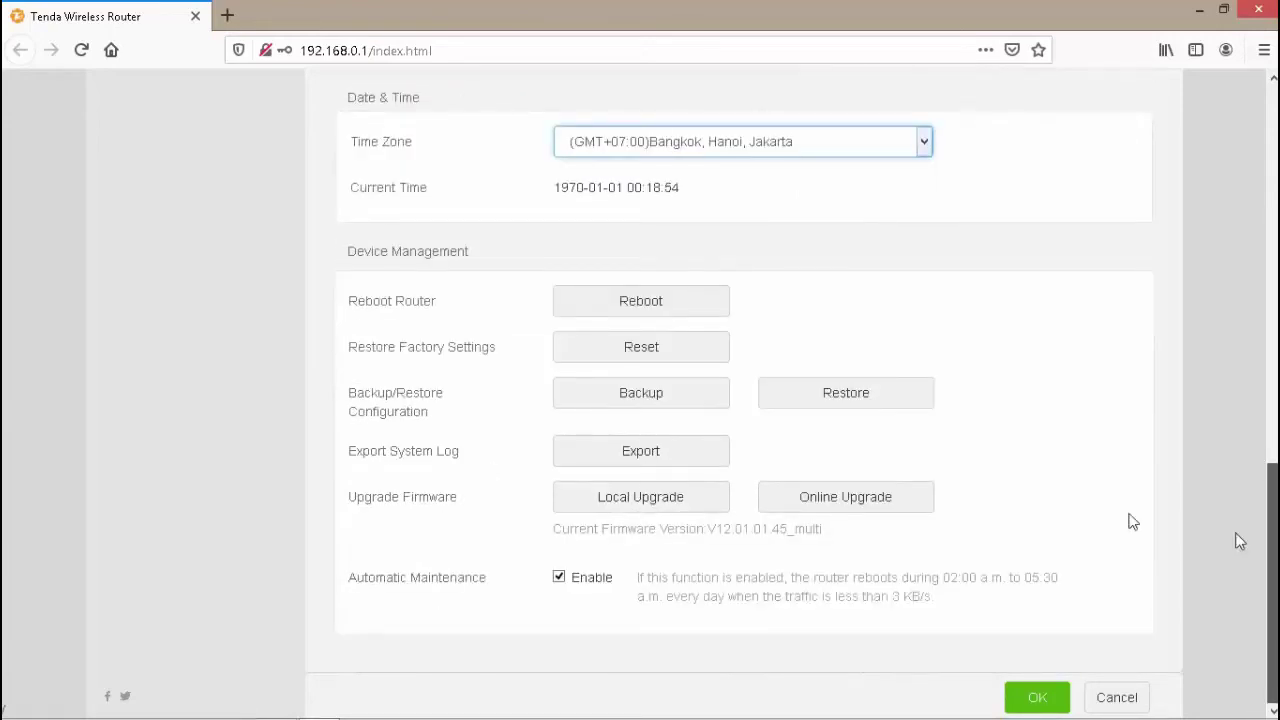
left_click(559, 578)
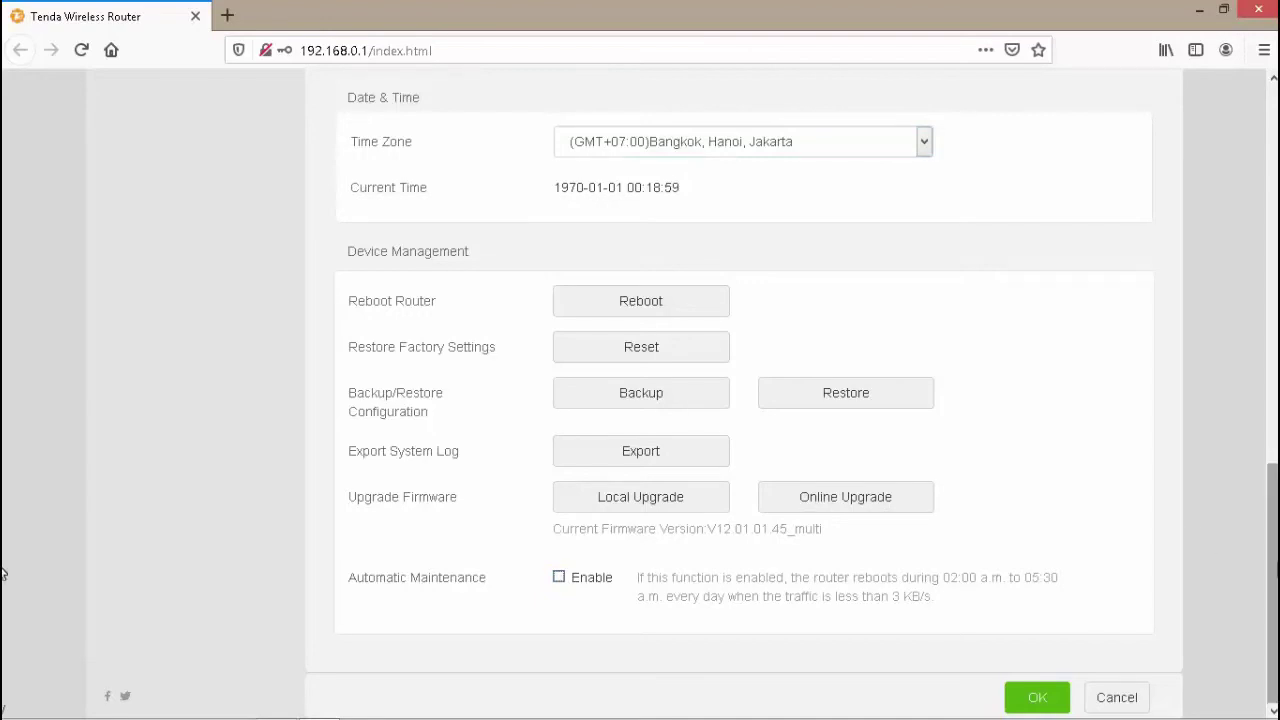
scroll(3, 573, "up", 5)
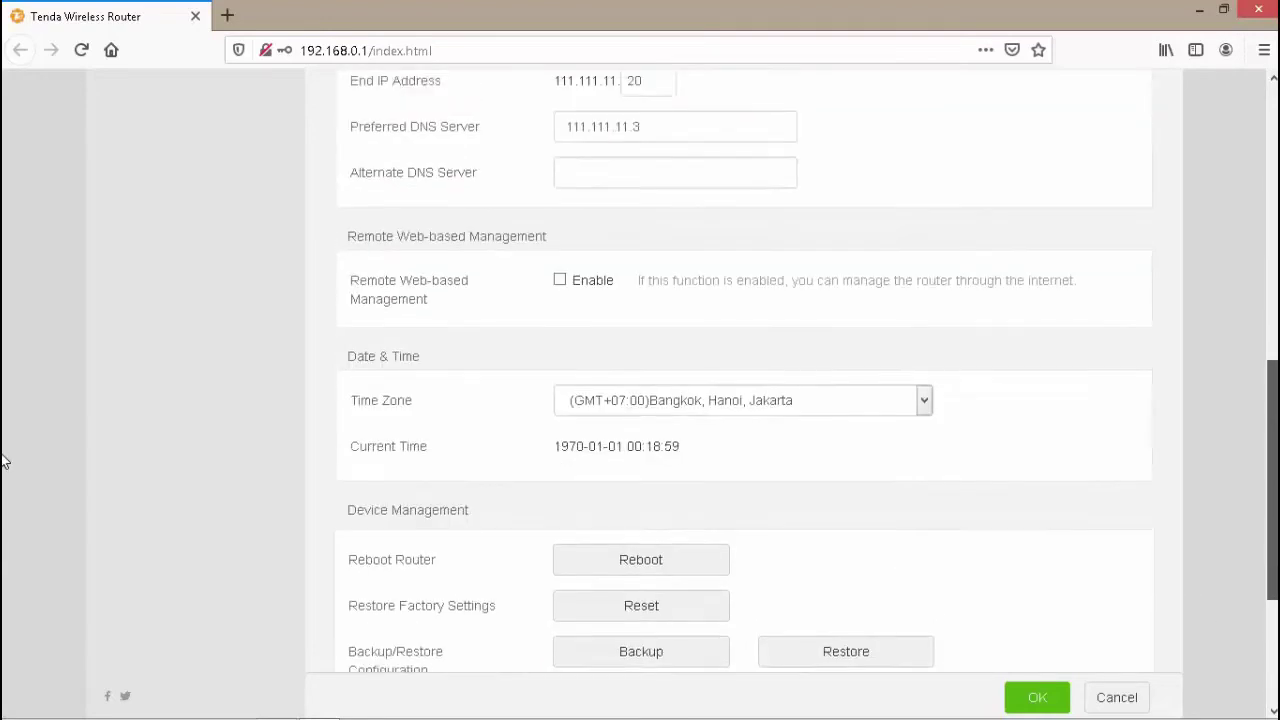
scroll(3, 440, "up", 3)
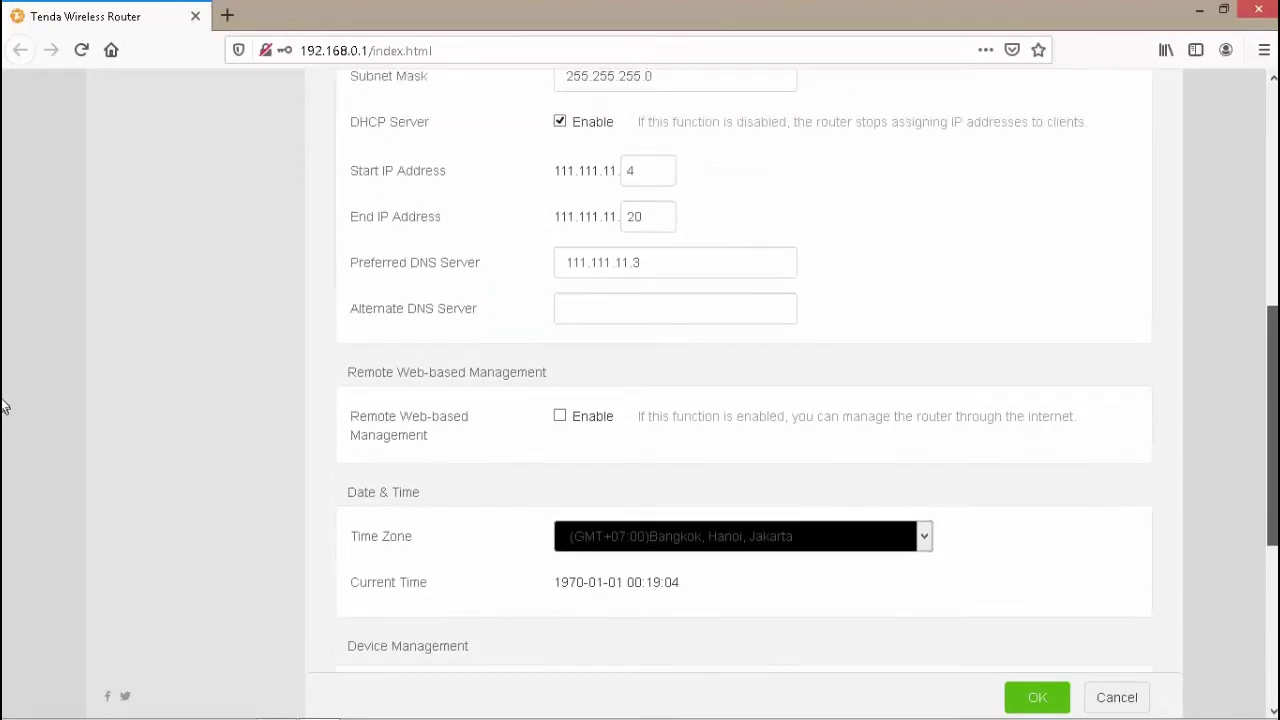
scroll(3, 400, "up", 2)
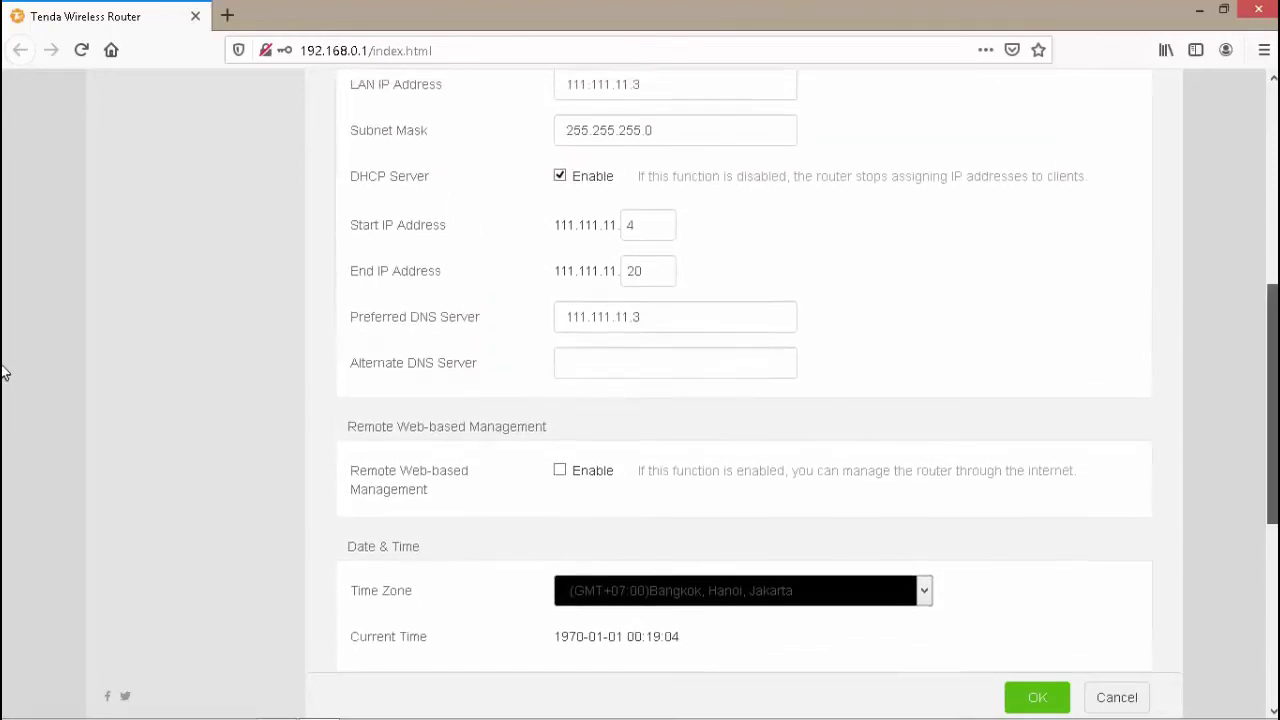
scroll(3, 362, "up", 1)
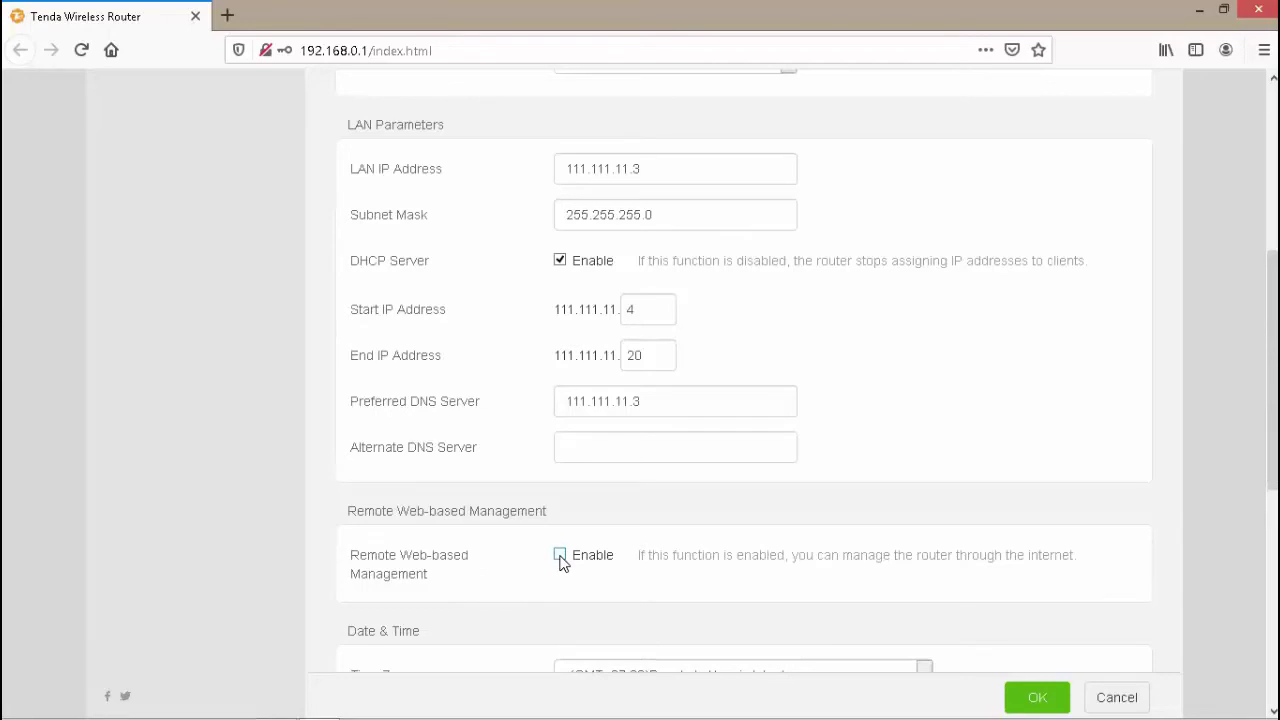
left_click(560, 556)
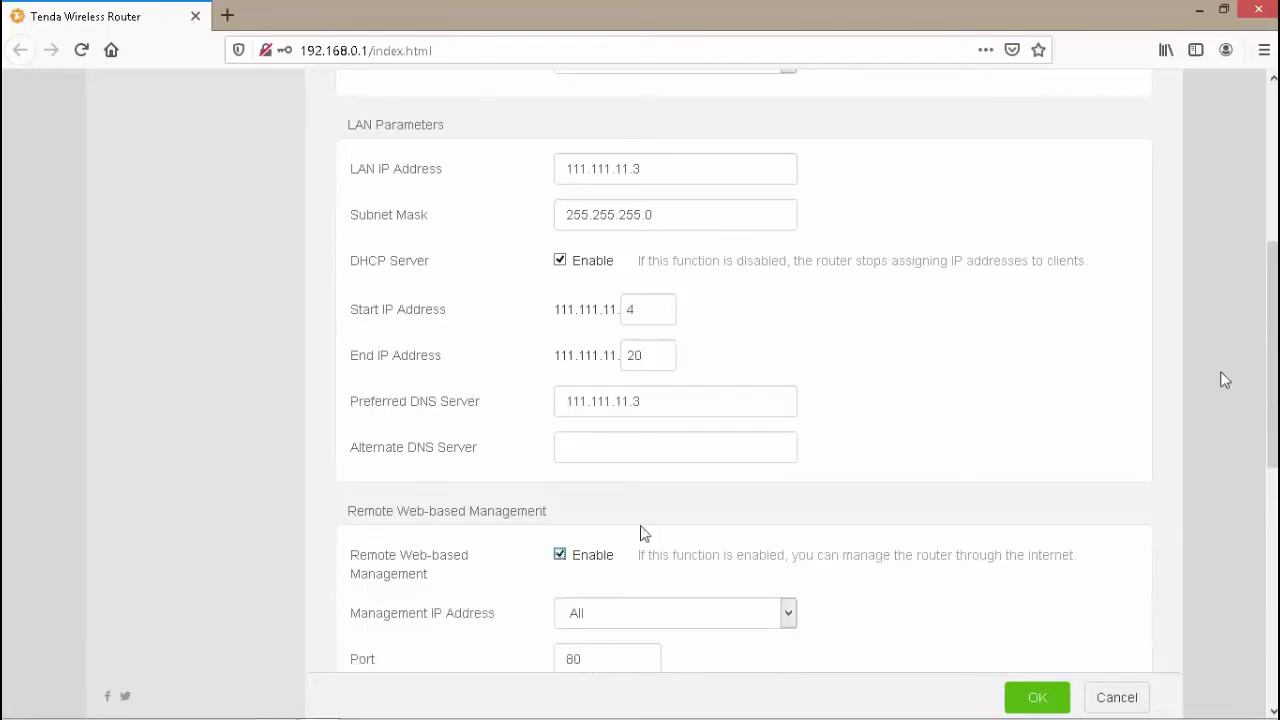
scroll(5, 410, "down", 2)
scroll(5, 418, "down", 3)
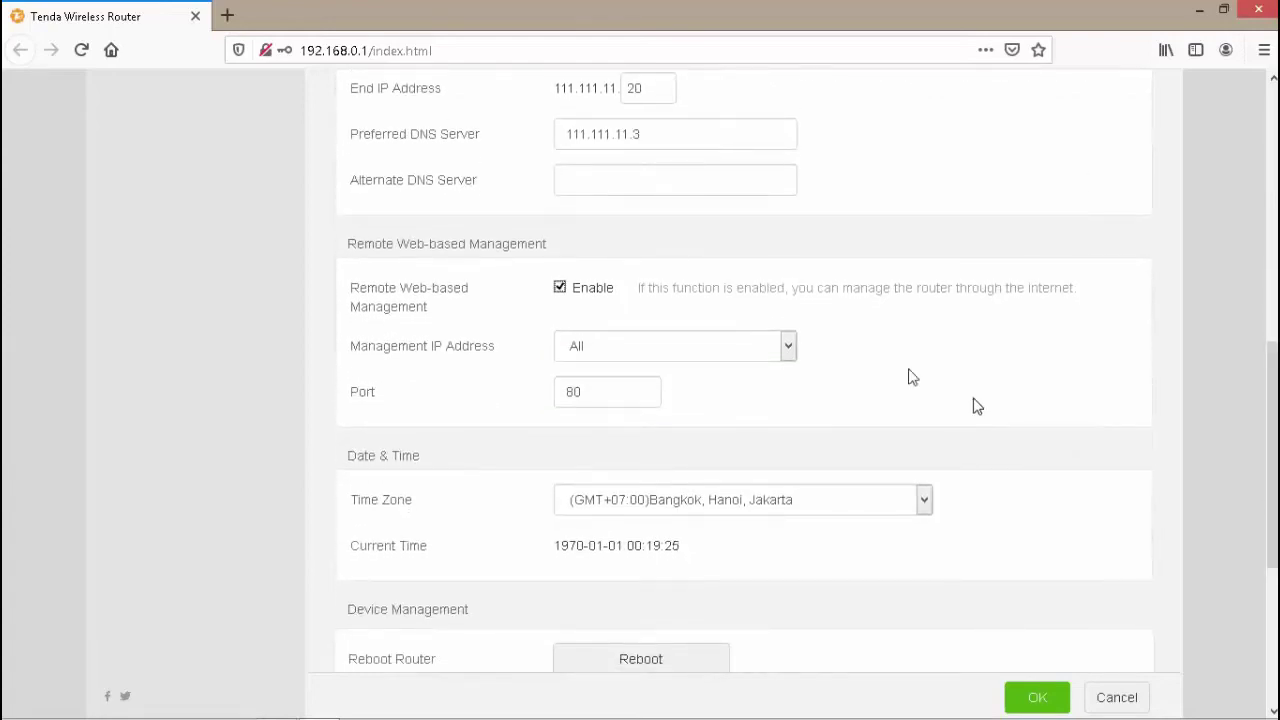
left_click(562, 290)
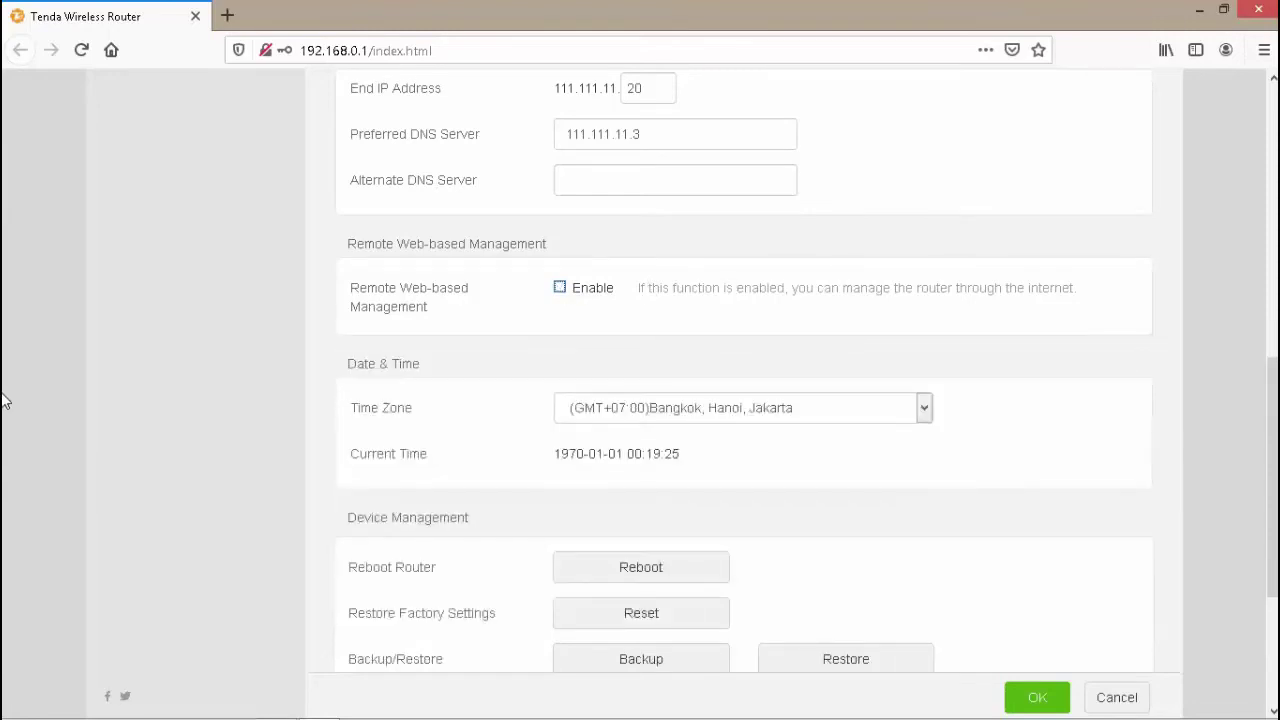
scroll(4, 352, "up", 2)
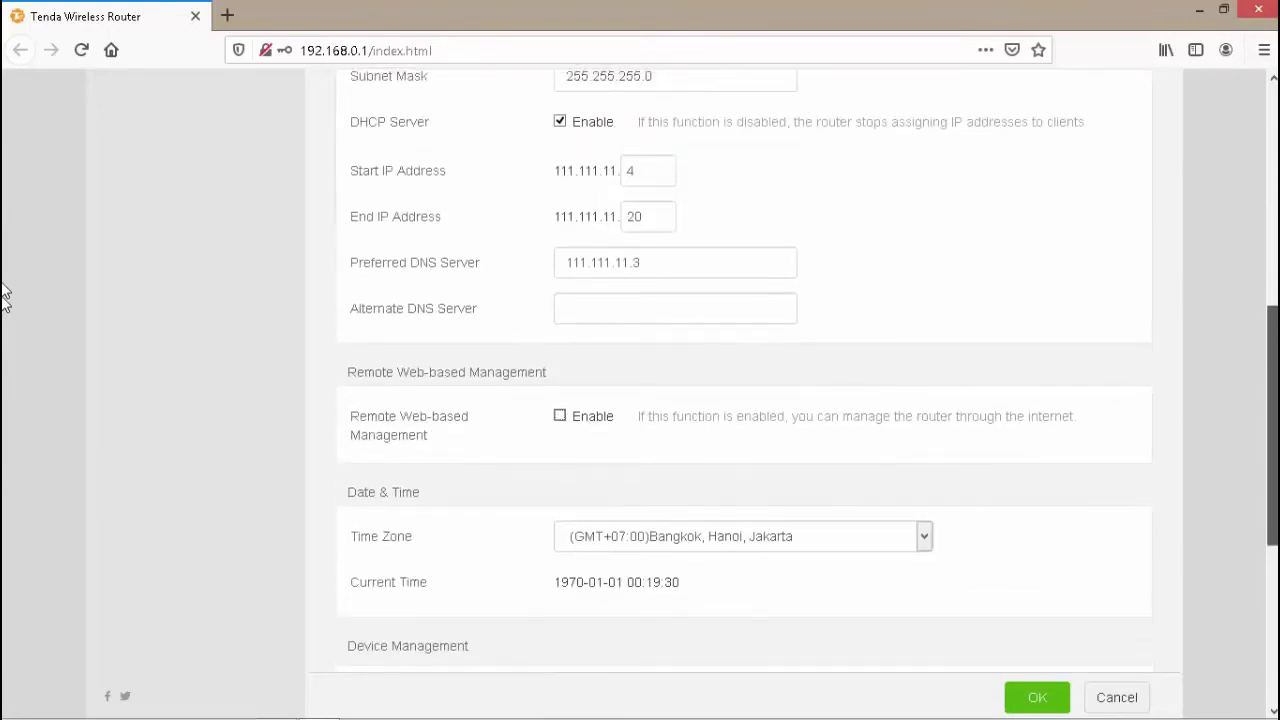
scroll(3, 294, "up", 5)
scroll(5, 143, "up", 2)
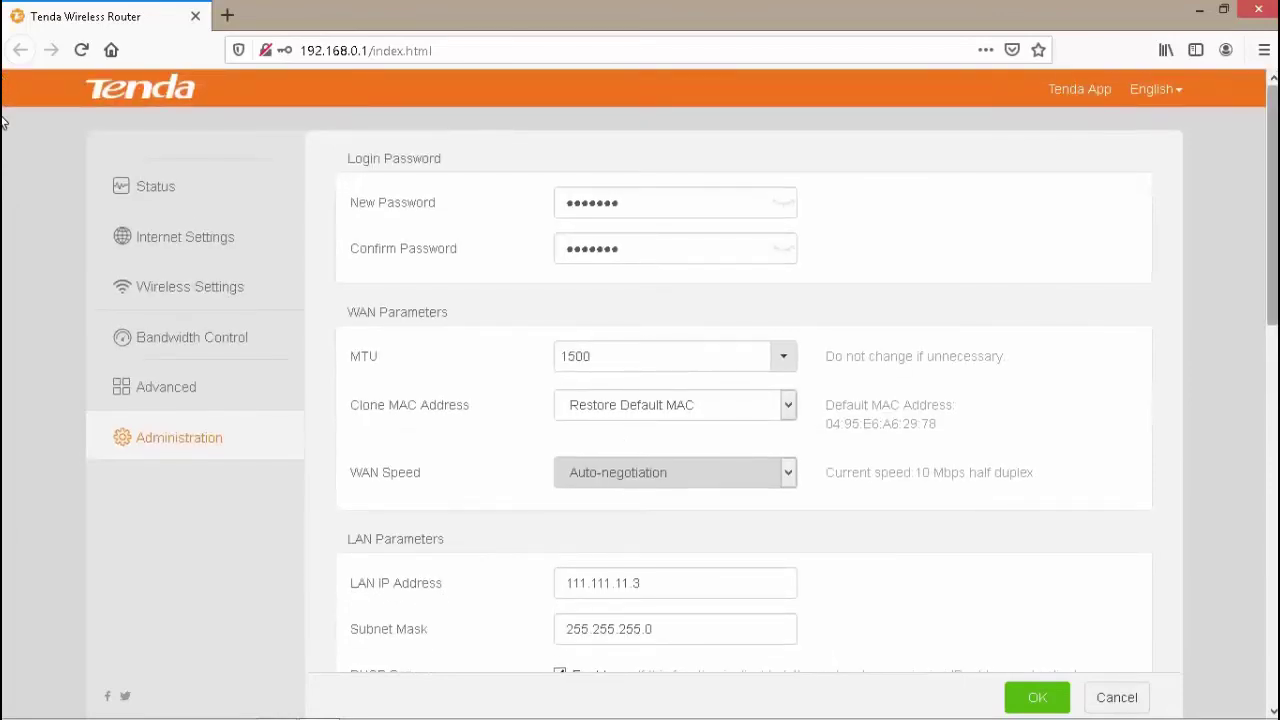
scroll(4, 150, "down", 2)
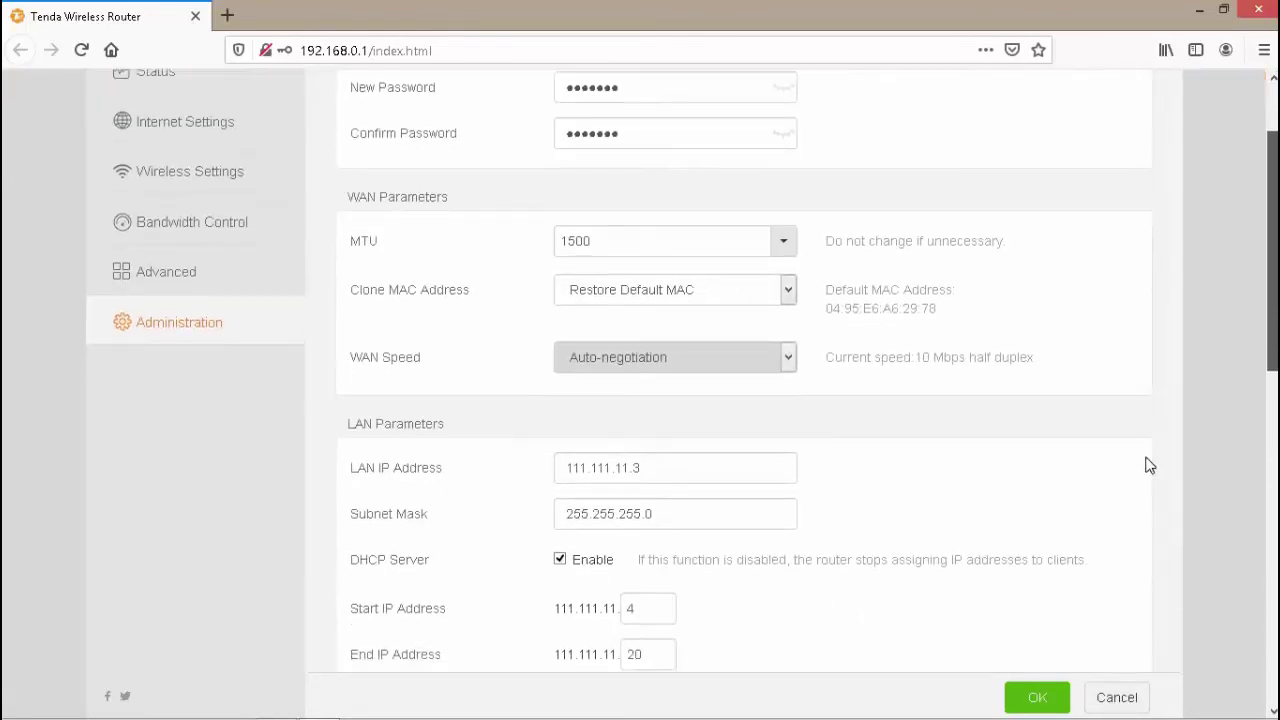
- Save the Administration settings and confirm the login IP change to 111.111.11.3
left_click(1037, 700)
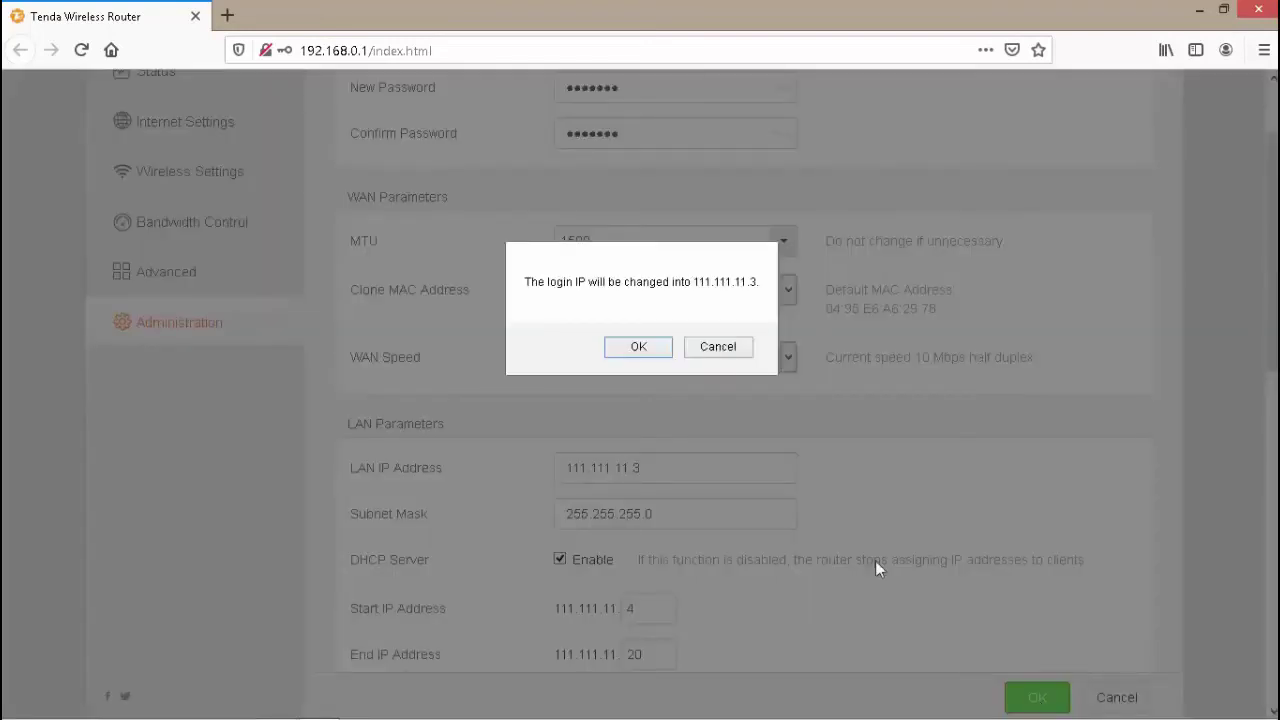
left_click(639, 347)
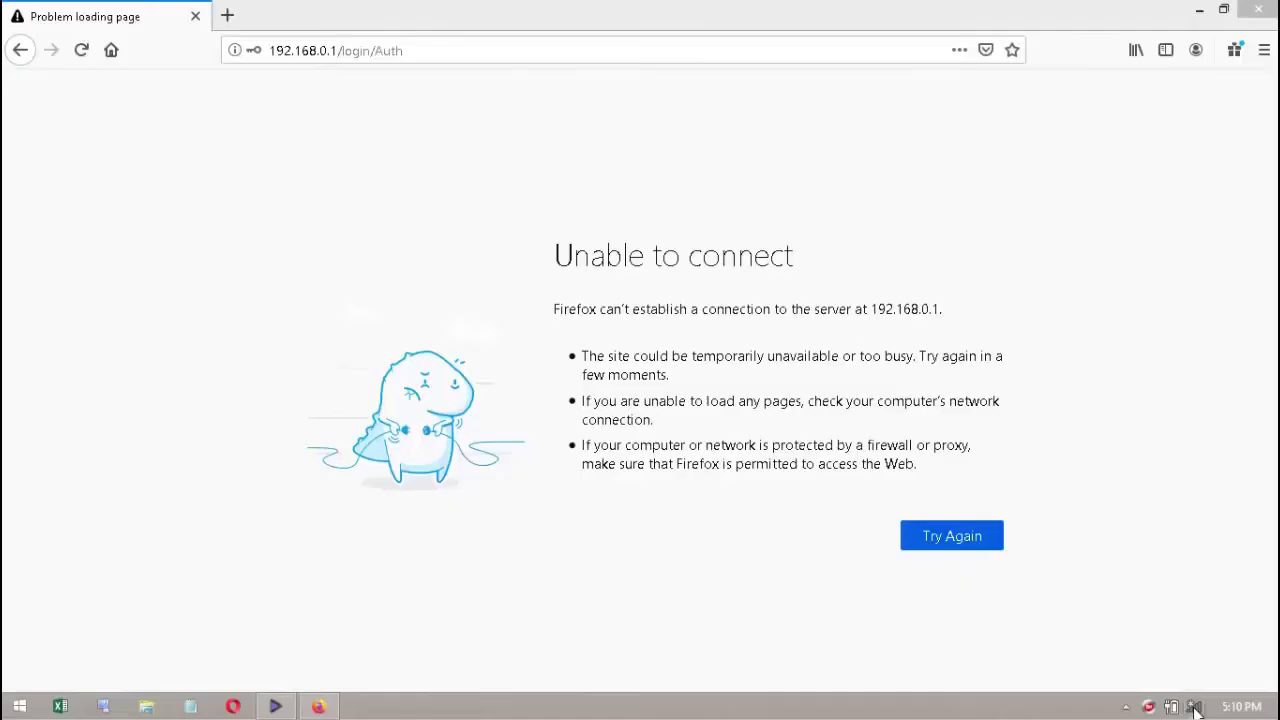
- Connect the laptop to the JF Interio Wi-Fi from the tray, then close the Networks panel
left_click(1194, 707)
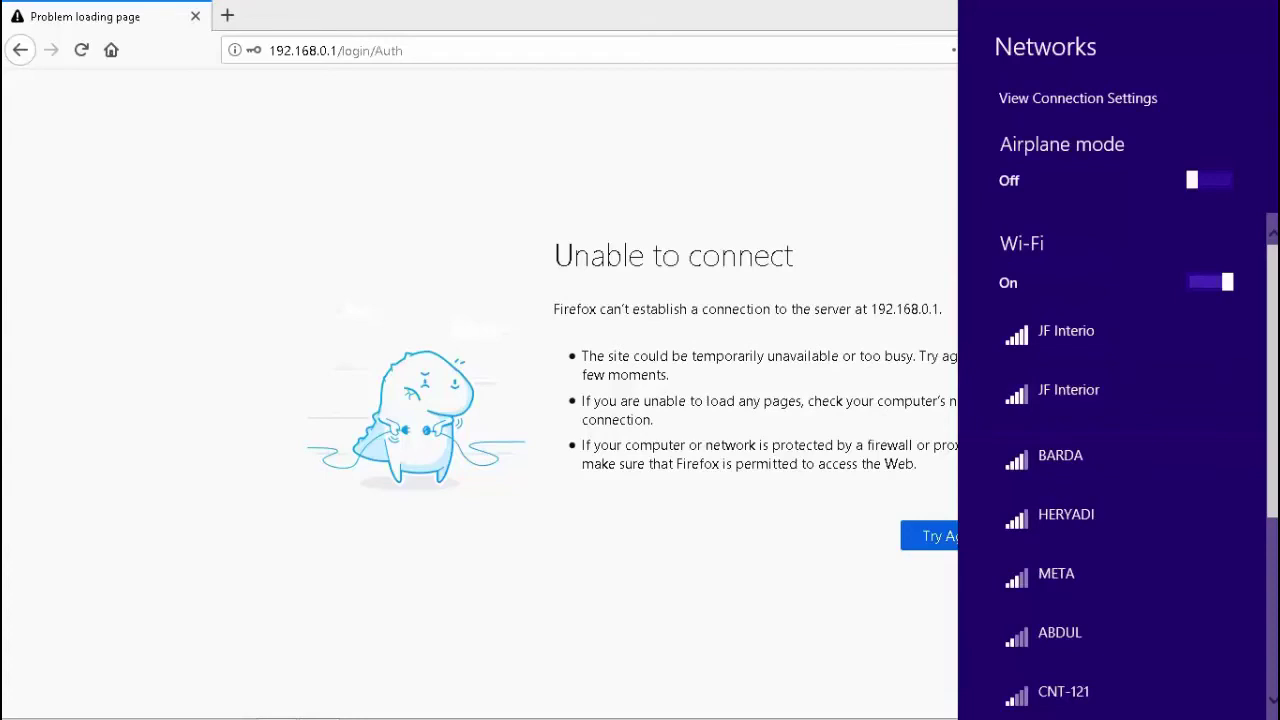
left_click(1090, 342)
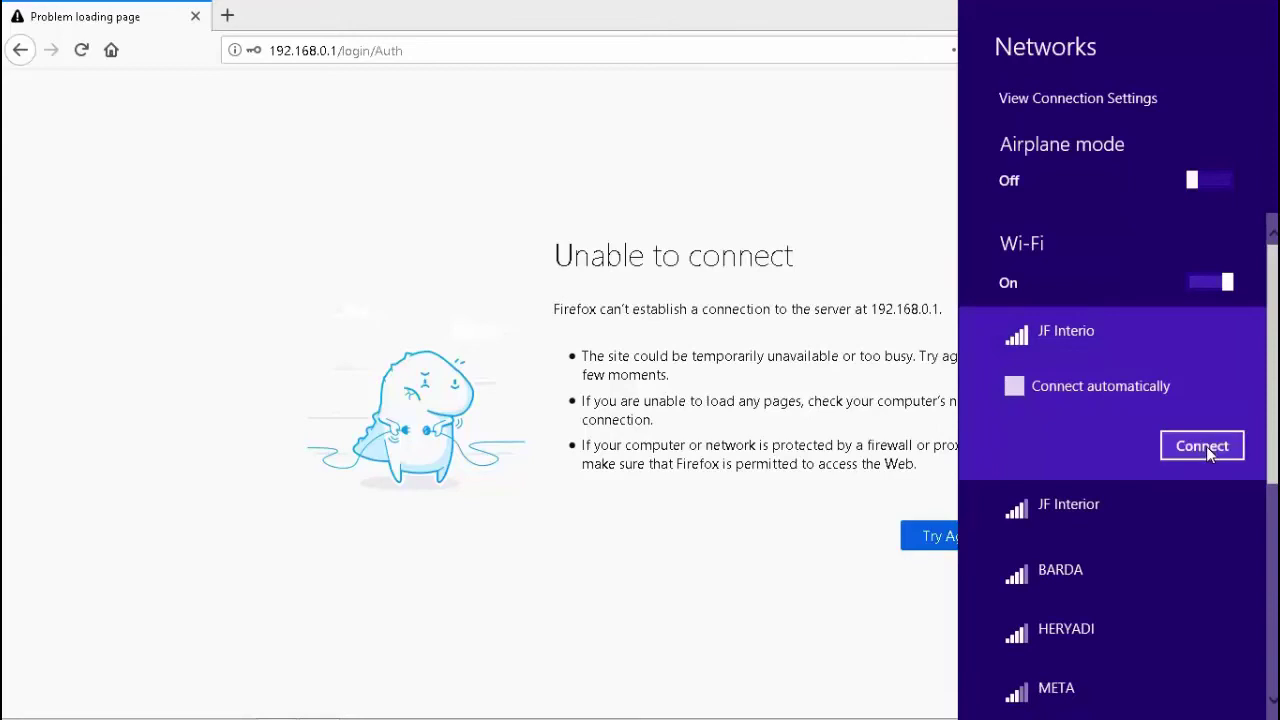
left_click(1203, 446)
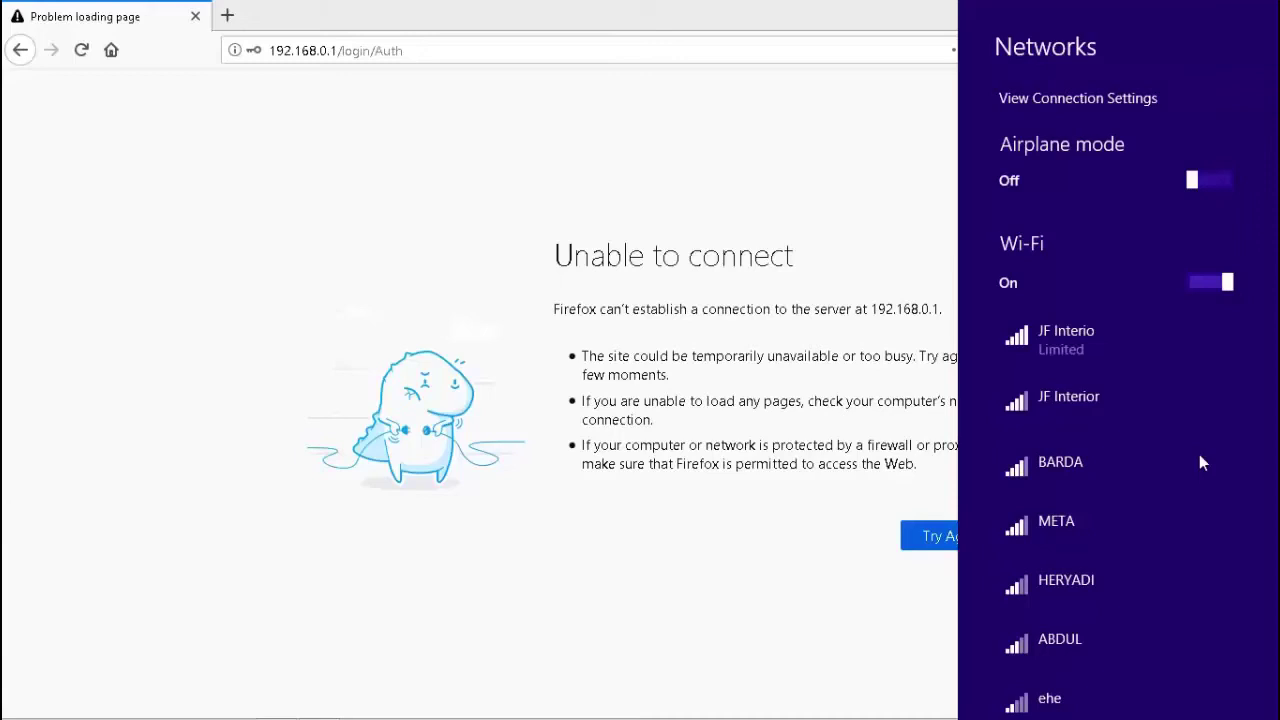
left_click(418, 49)
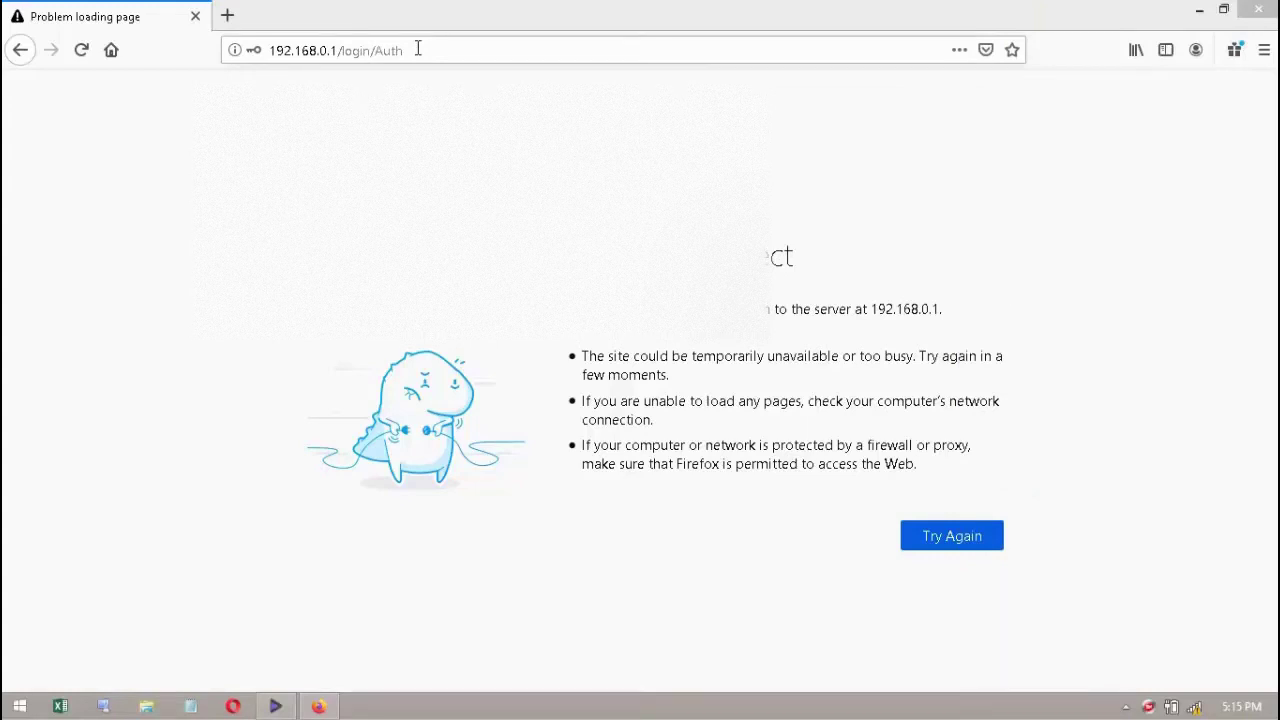
- Replace the browser address with 111.111.11.3 and load the router's login page
left_click_drag(418, 48, 228, 55)
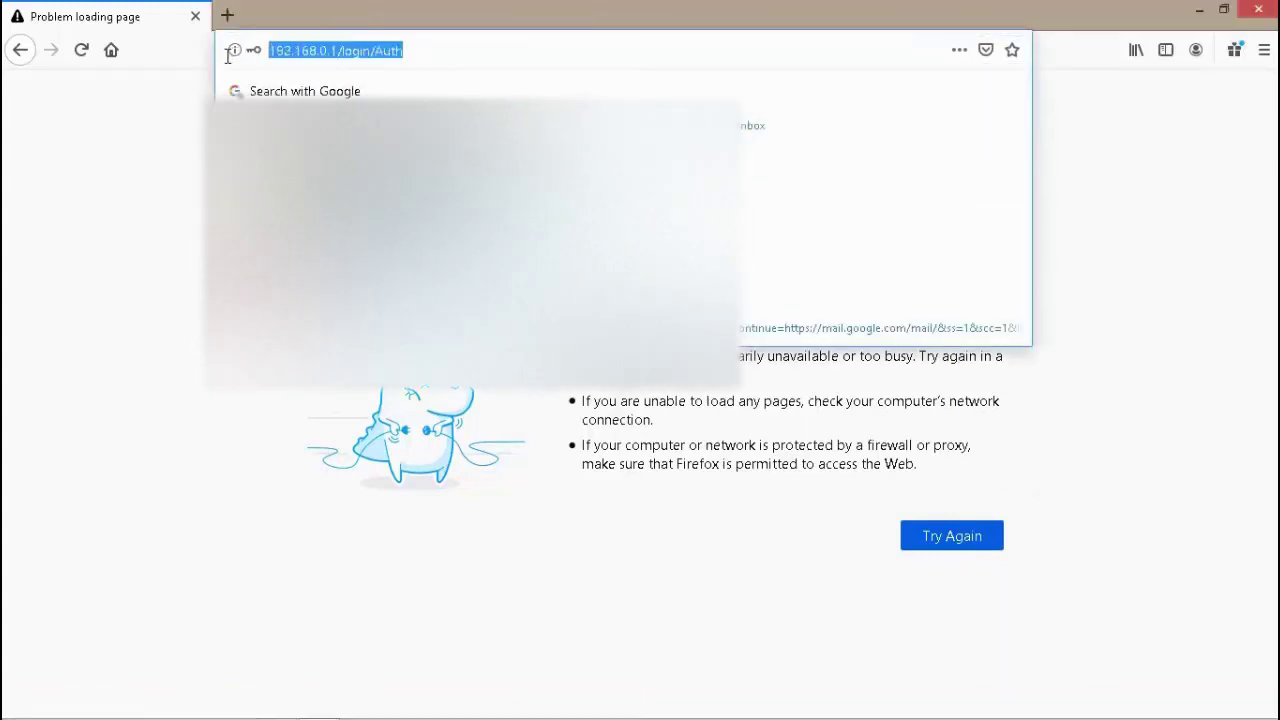
type("111.111.11.1/")
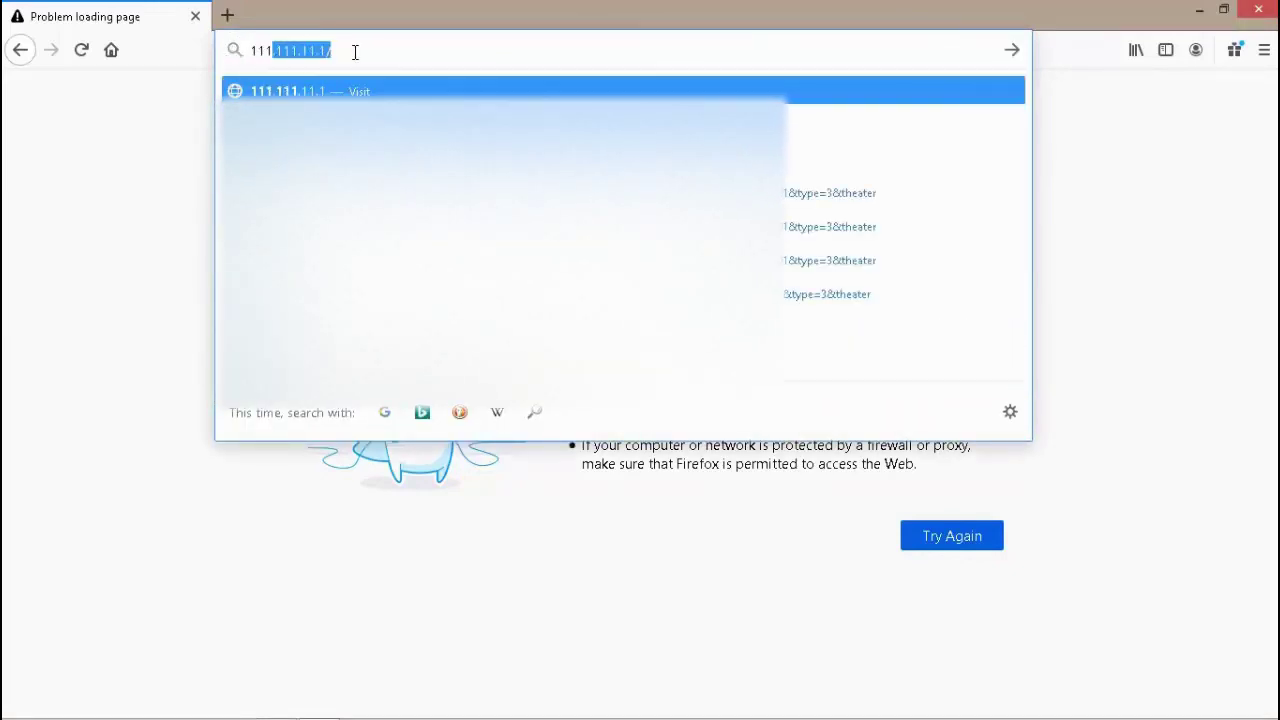
key("End")
key("BackSpace")
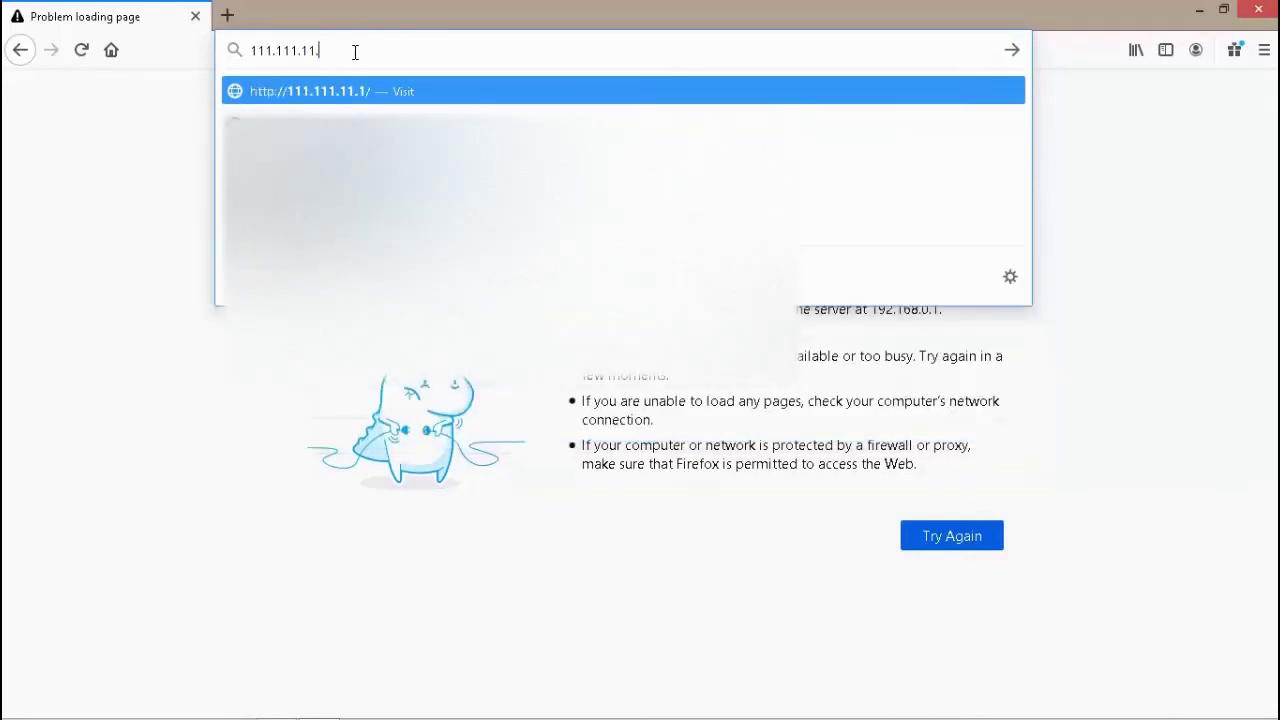
key("BackSpace")
type("3")
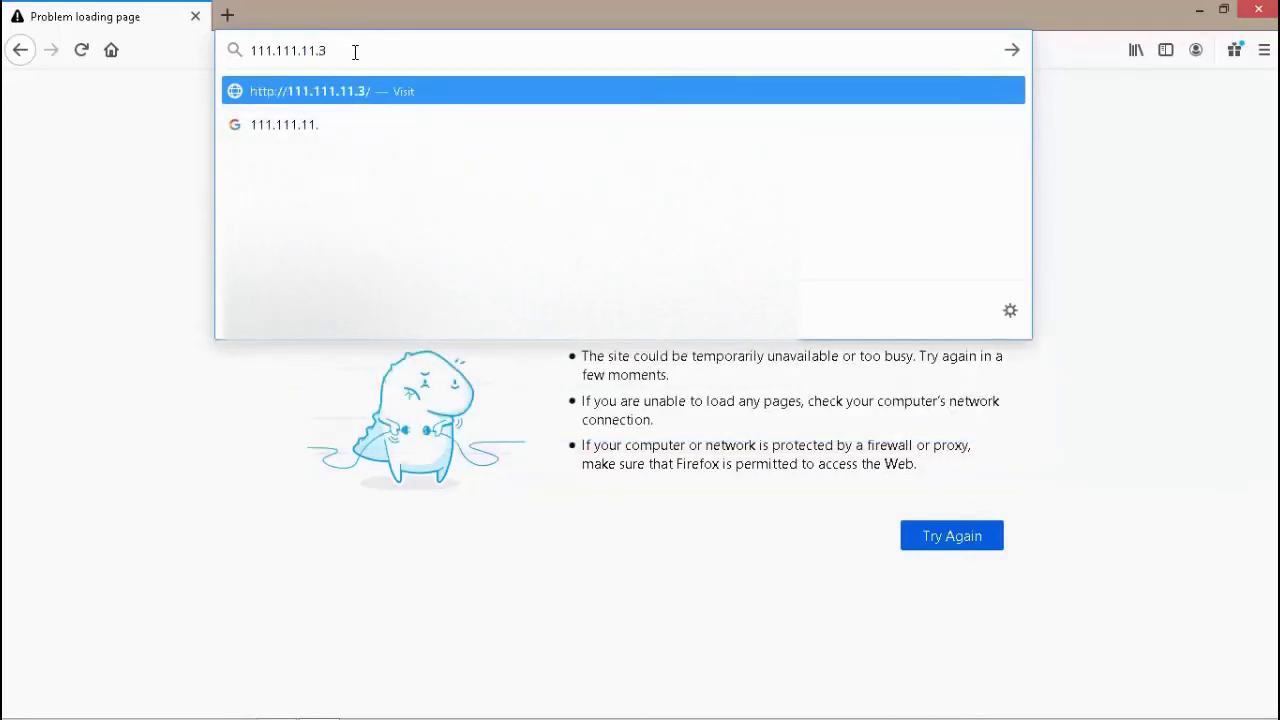
key("Return")
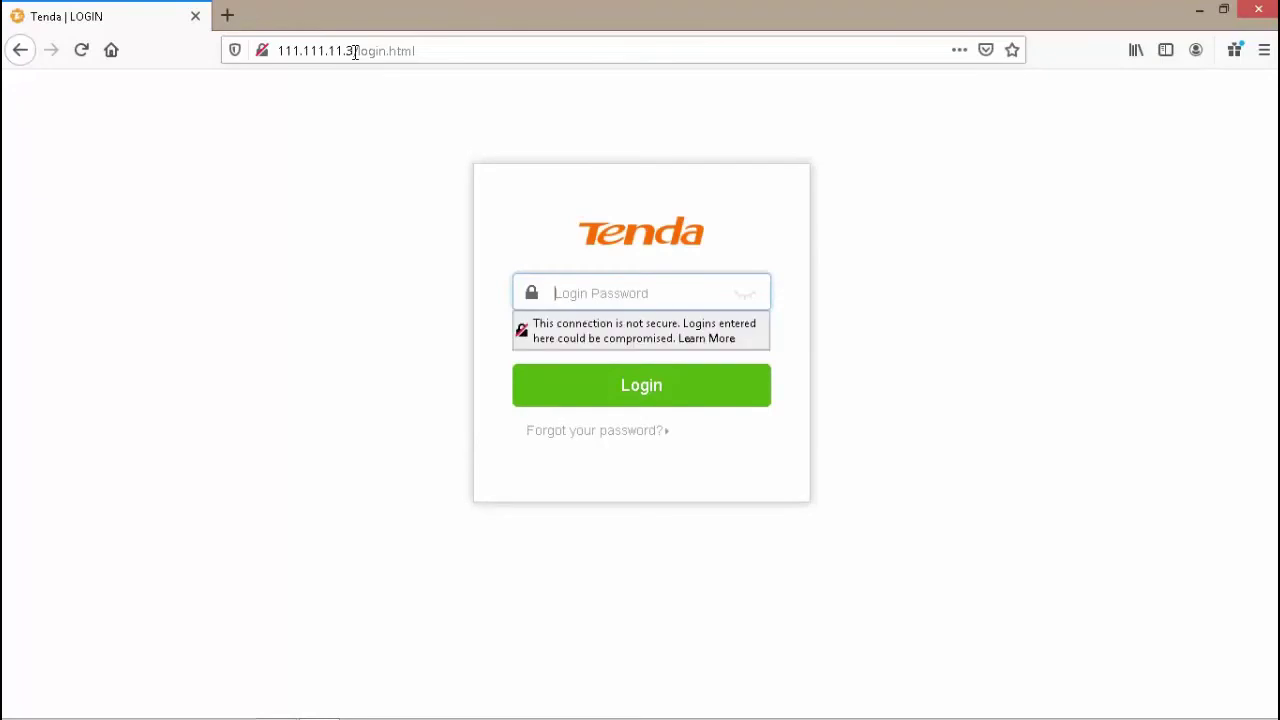
- Log in with the router's admin password and decline Firefox's offer to save it
type("adm")
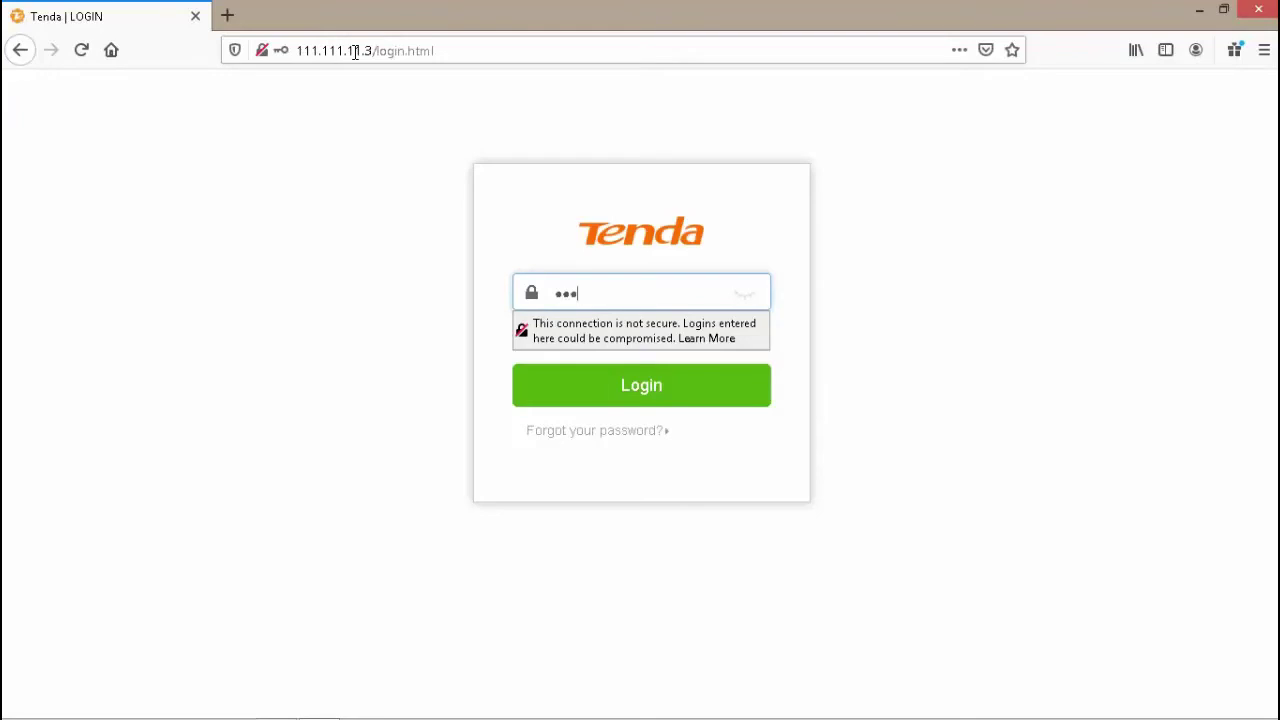
type("in12")
left_click(648, 395)
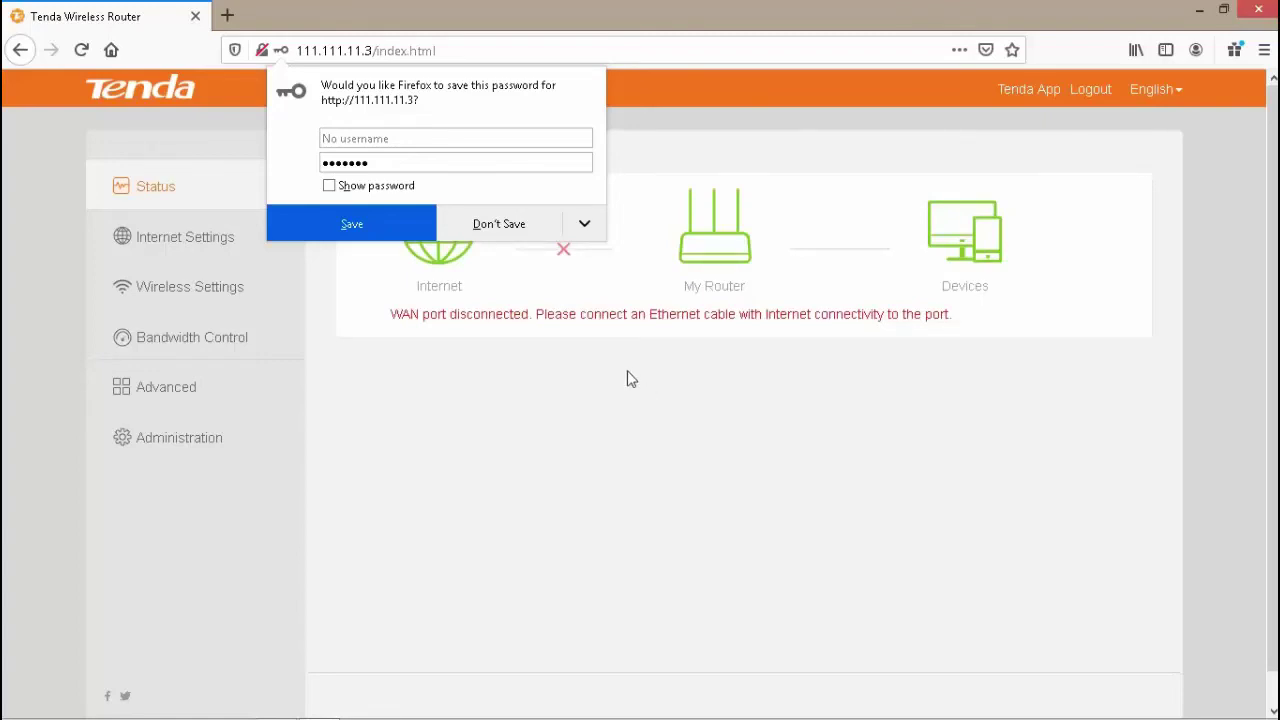
left_click(588, 410)
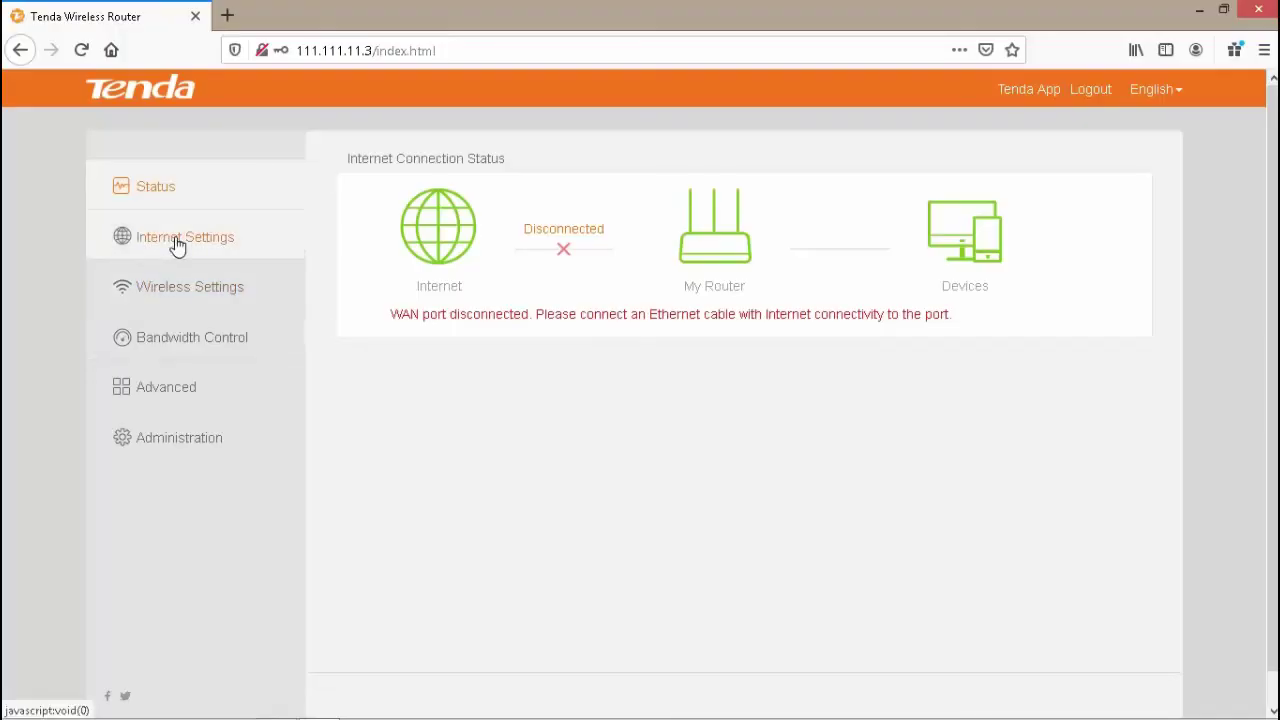
- Switch the Operating Mode under Internet Settings to Universal Repeater
left_click(177, 246)
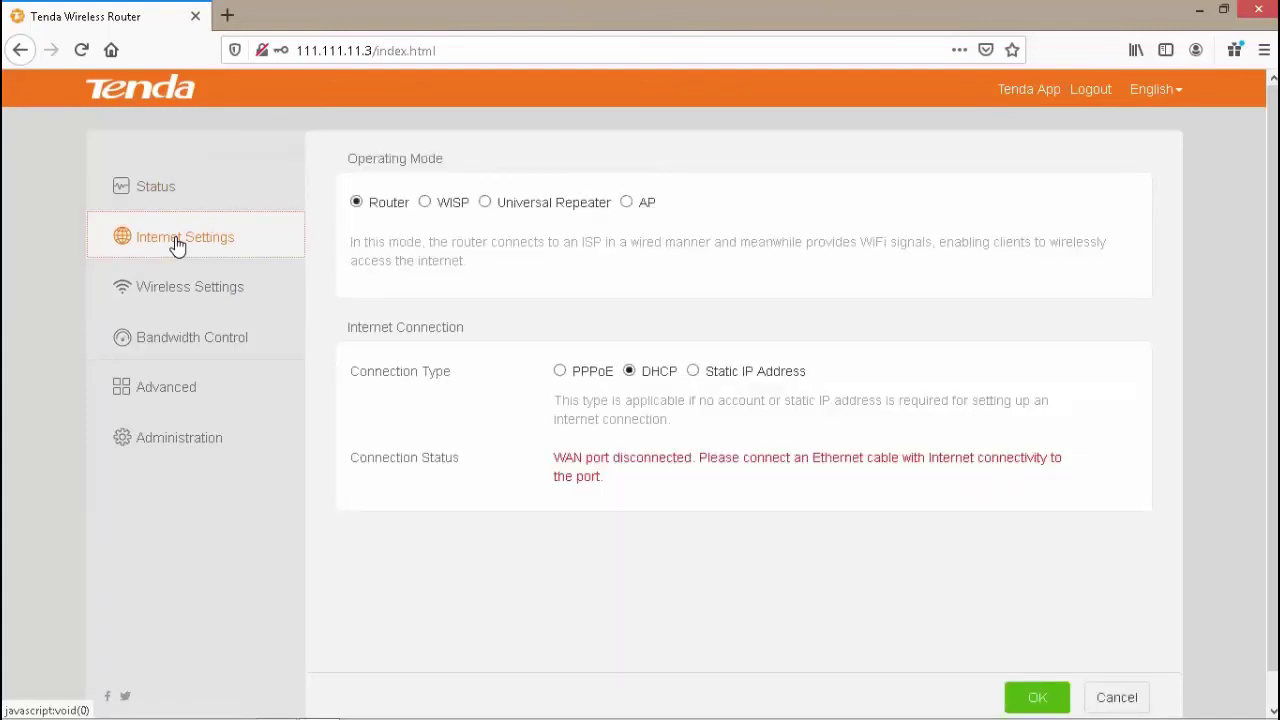
left_click(486, 203)
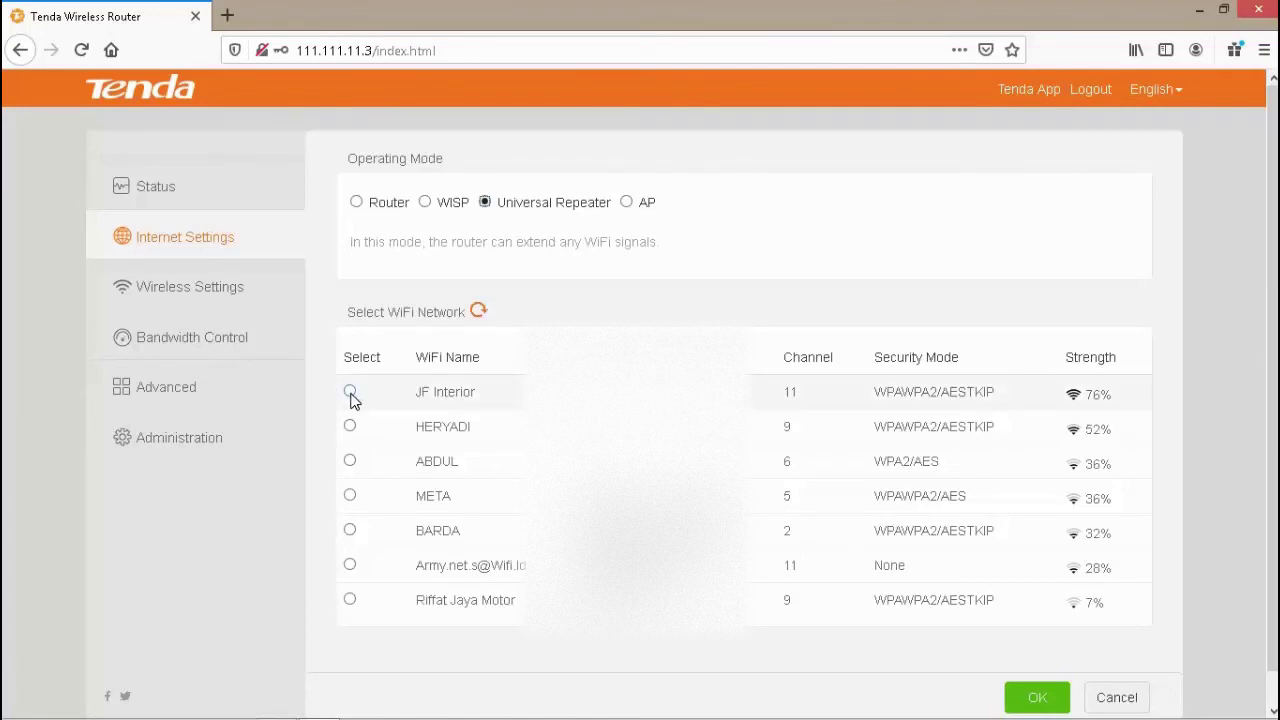
- Choose JF Interior as the network to extend and enter its Wi-Fi password
left_click(350, 392)
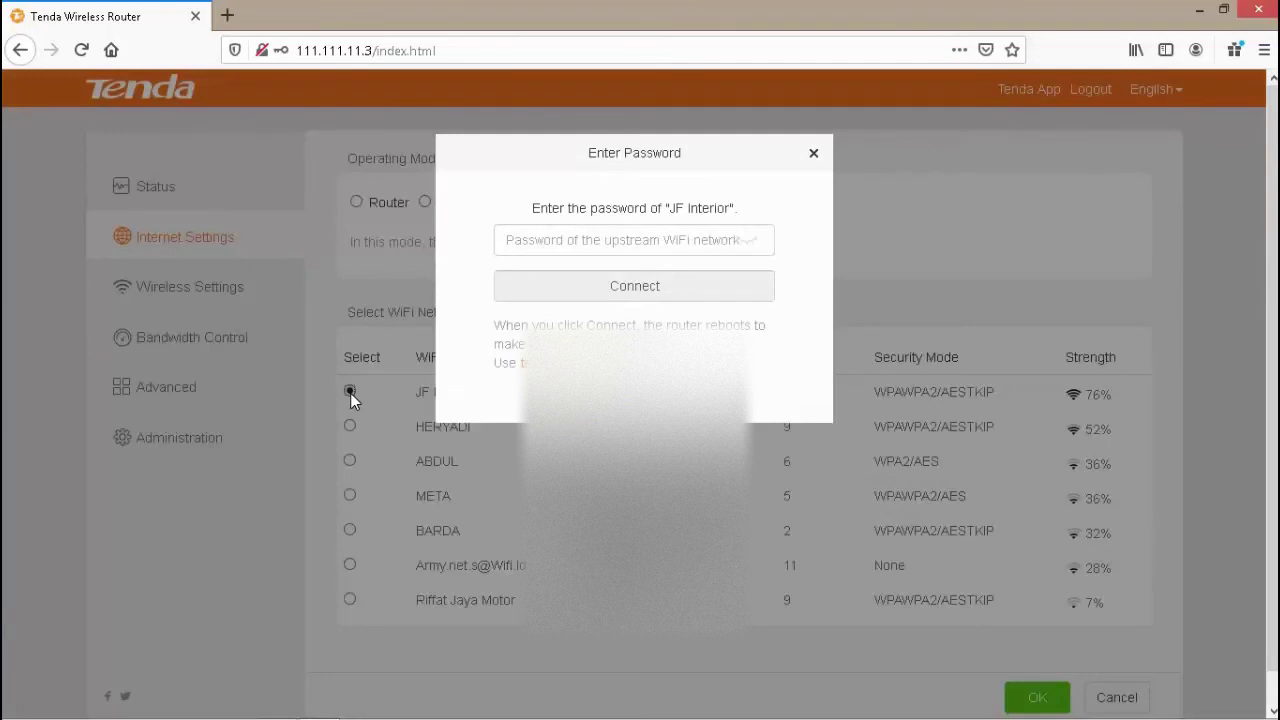
left_click(576, 241)
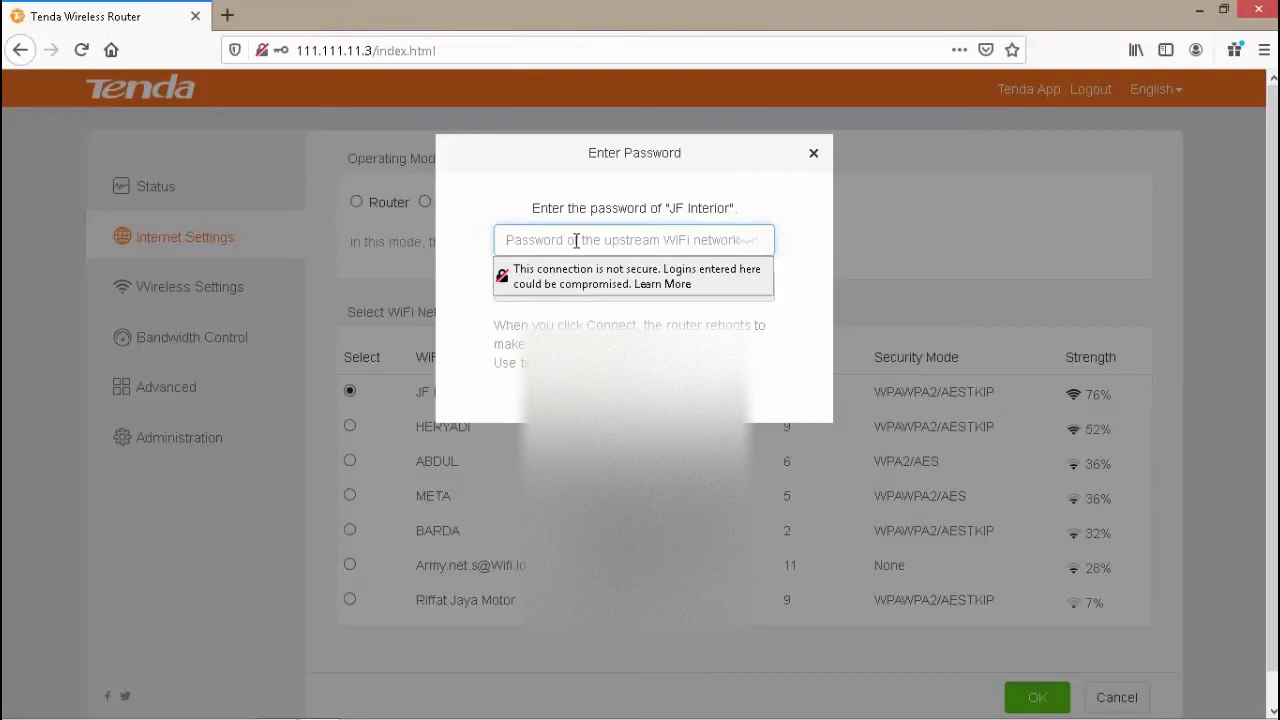
type("••")
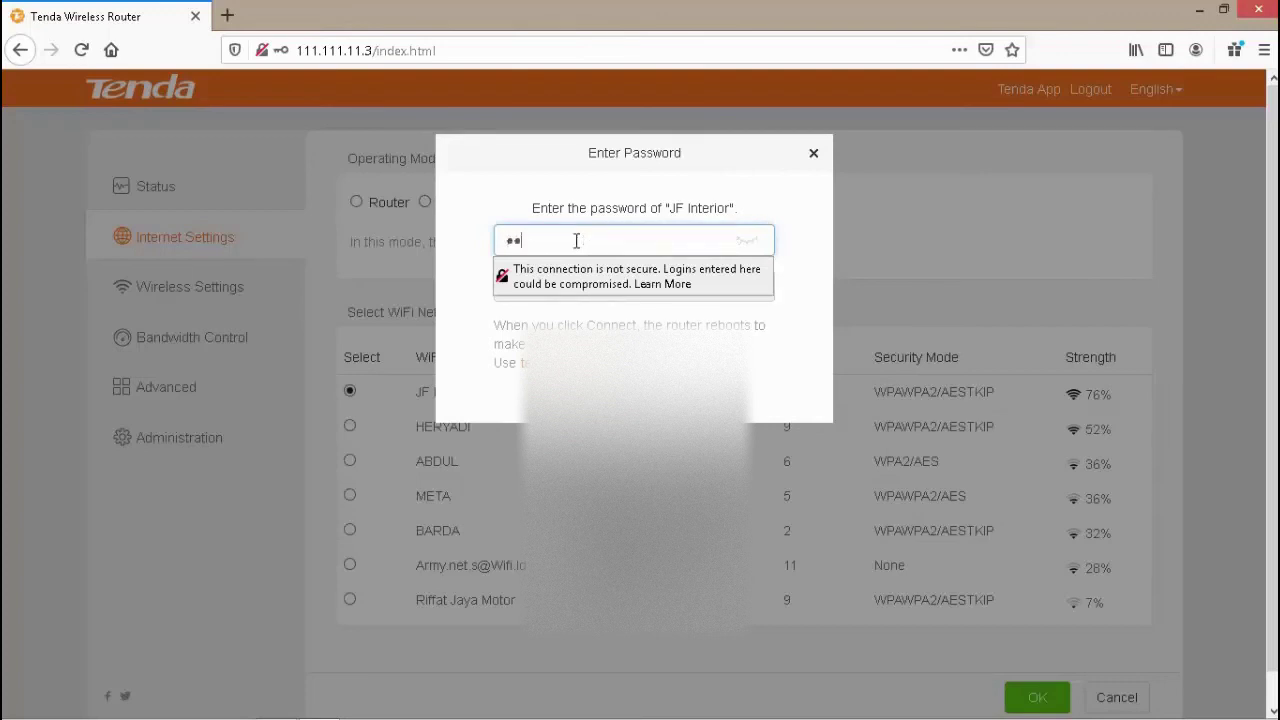
key("BackSpace")
key("BackSpace")
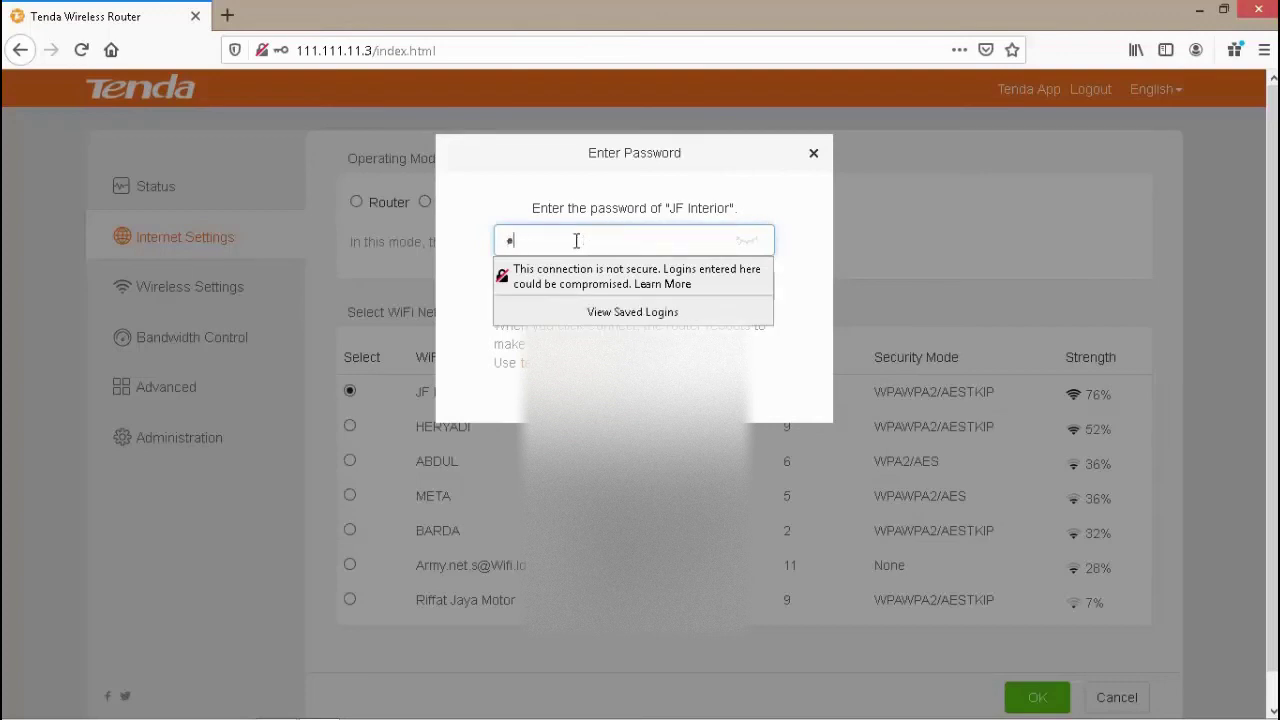
type("•")
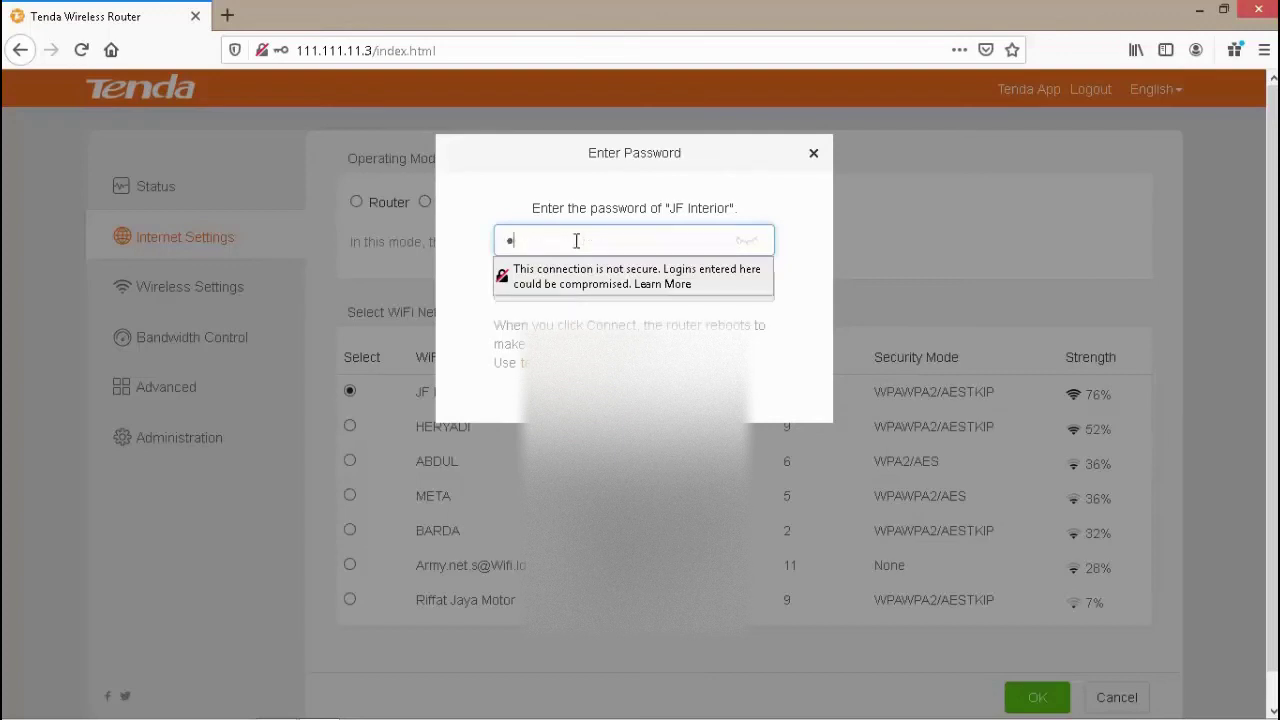
type("••••••••")
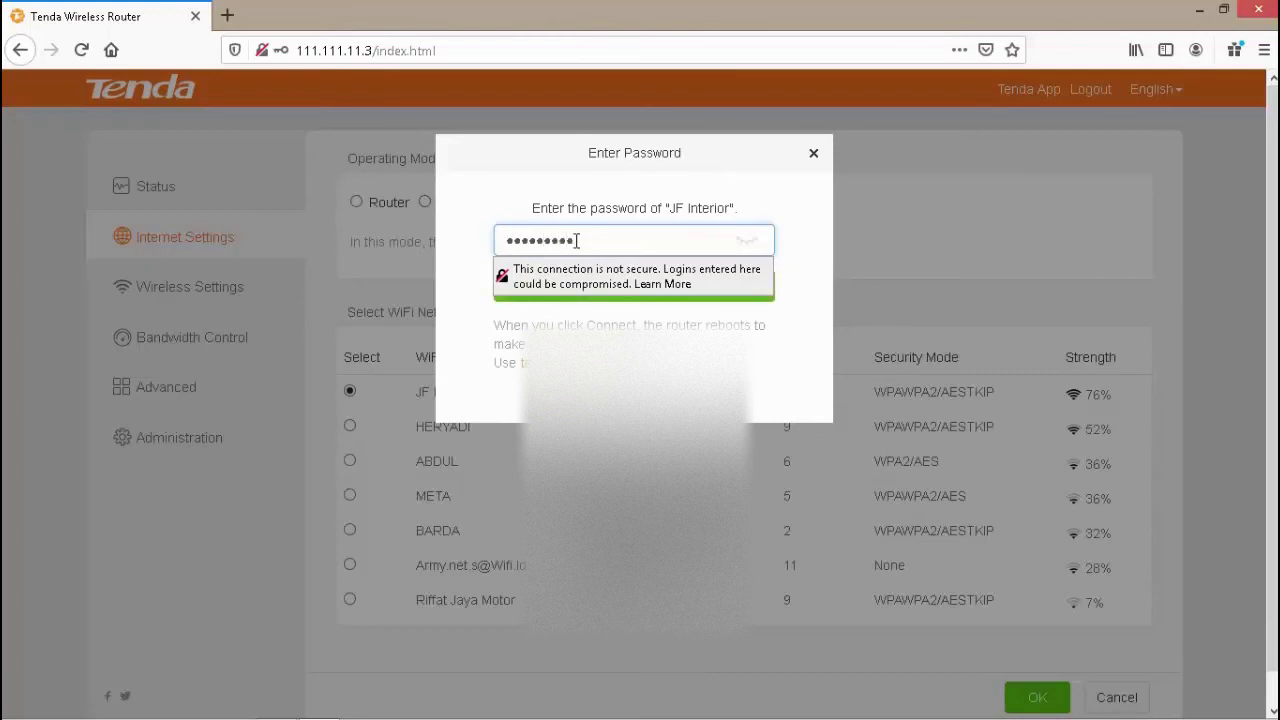
left_click(809, 361)
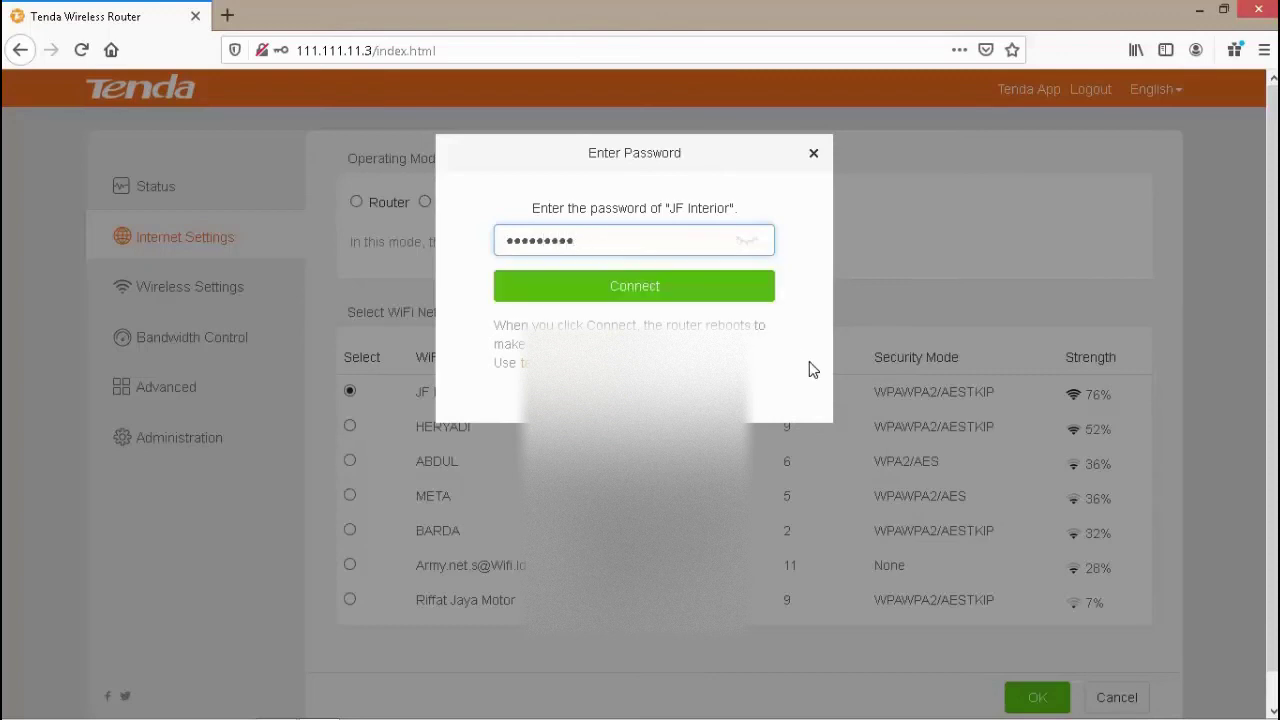
- Connect to JF Interior, wait for the router reboot, then dismiss the tendawifi.com address suggestions
left_click(645, 290)
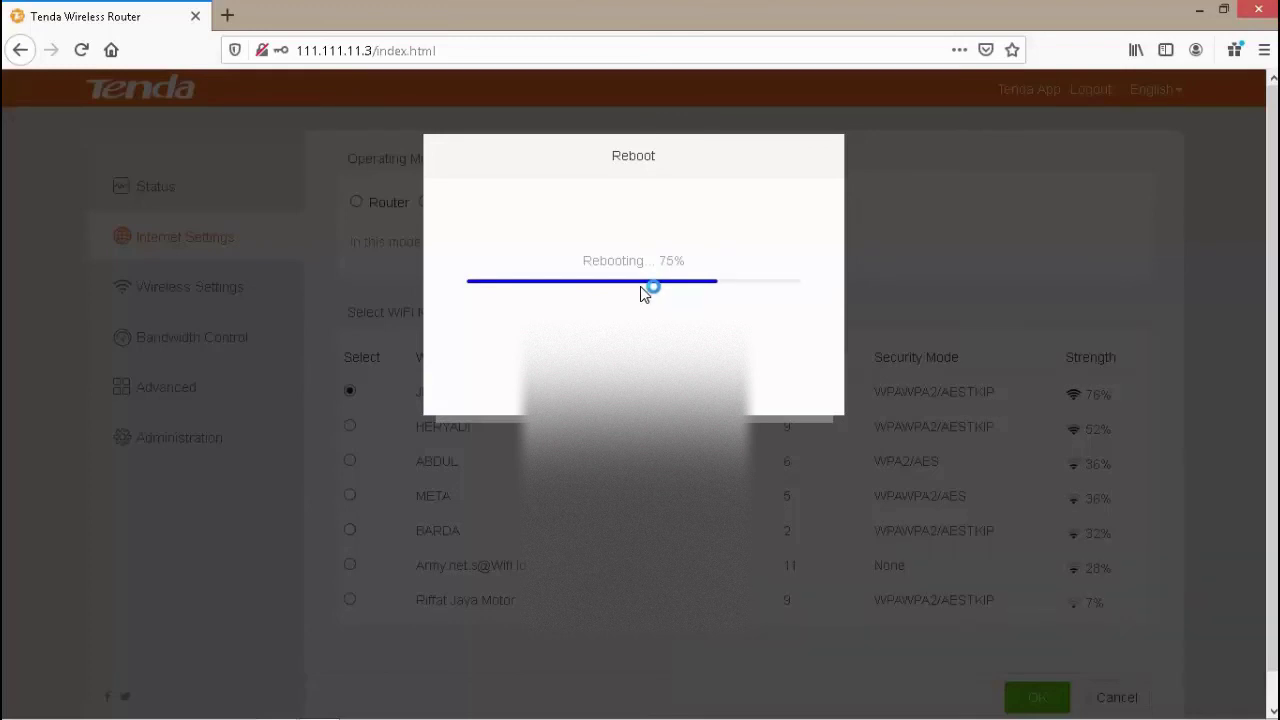
mouse_move(882, 716)
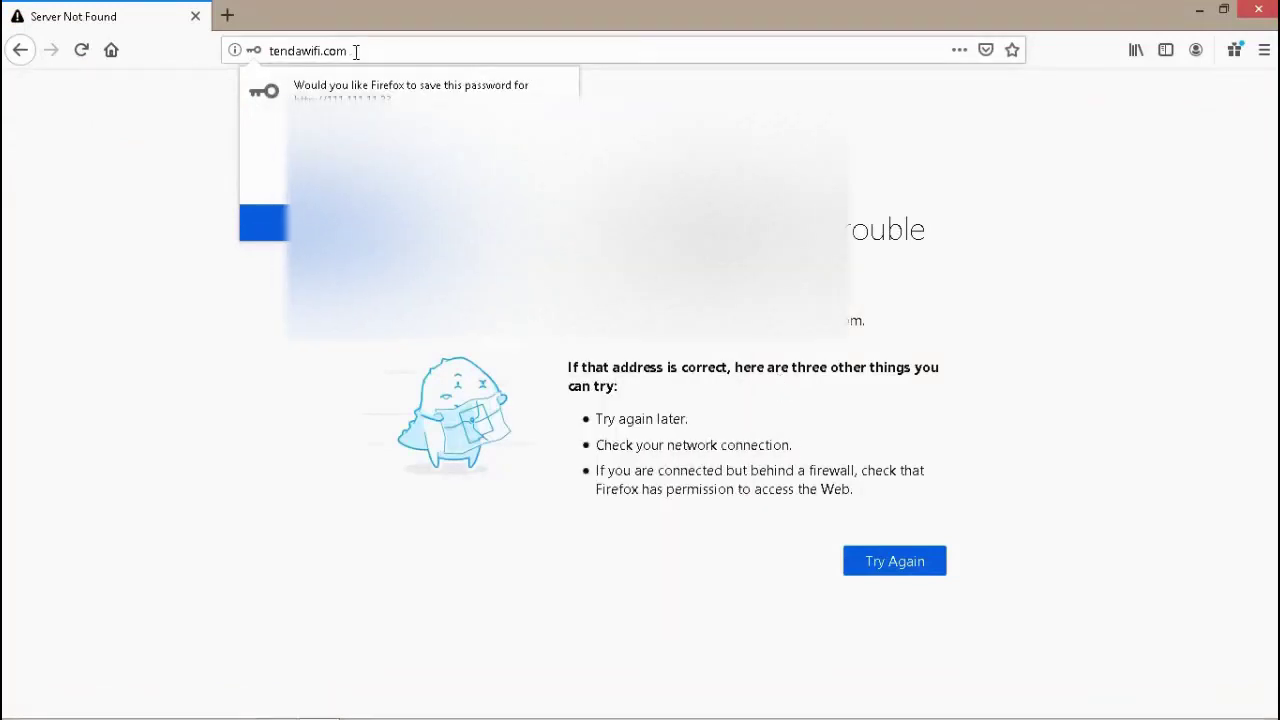
left_click(355, 52)
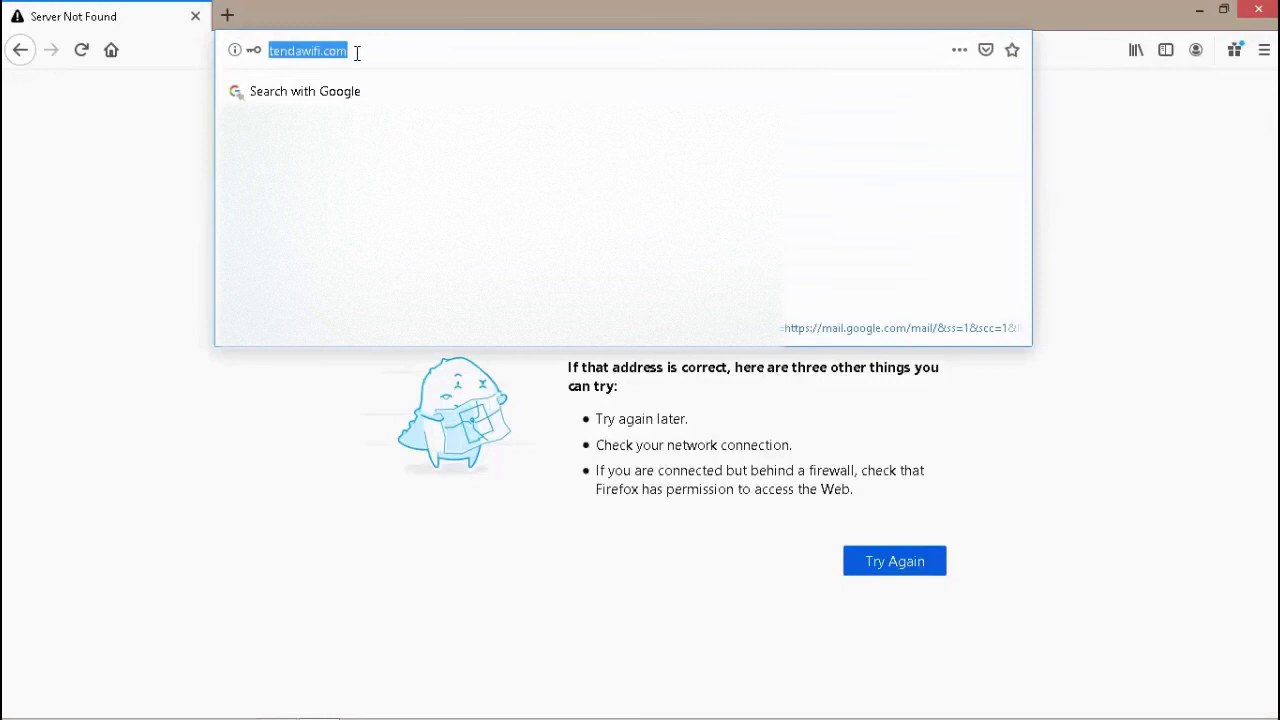
left_click(356, 53)
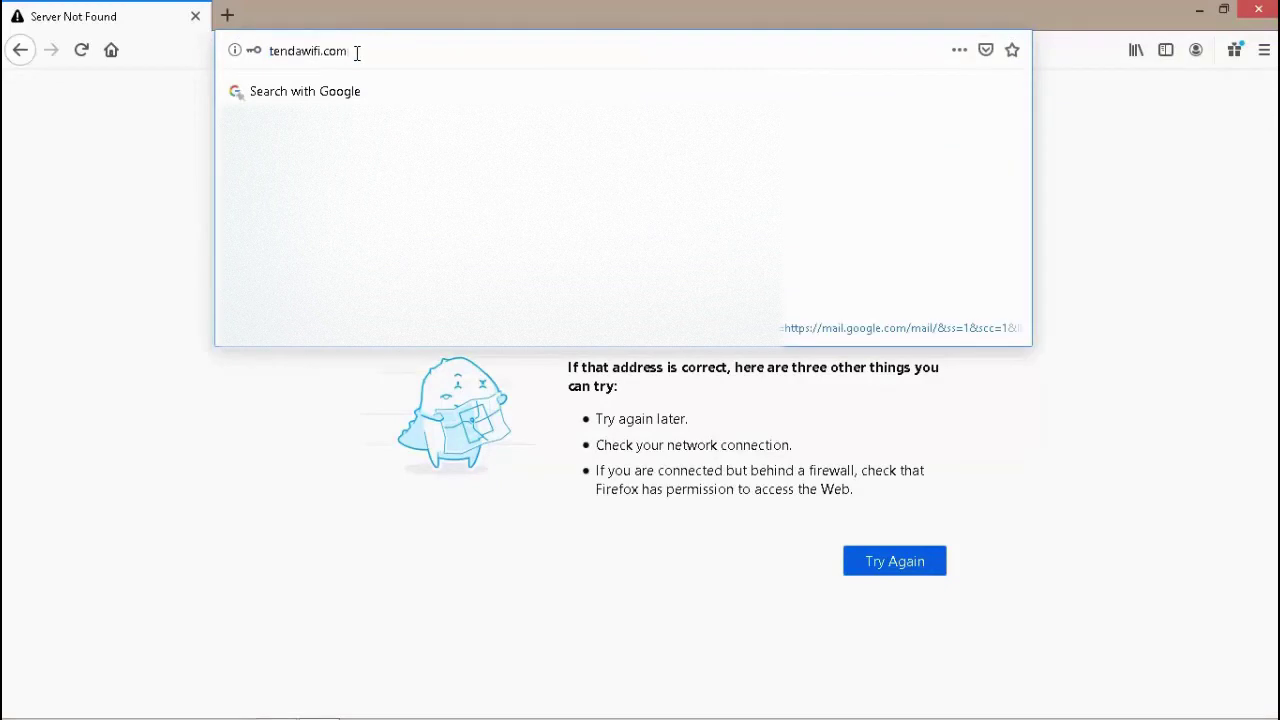
mouse_move(1208, 711)
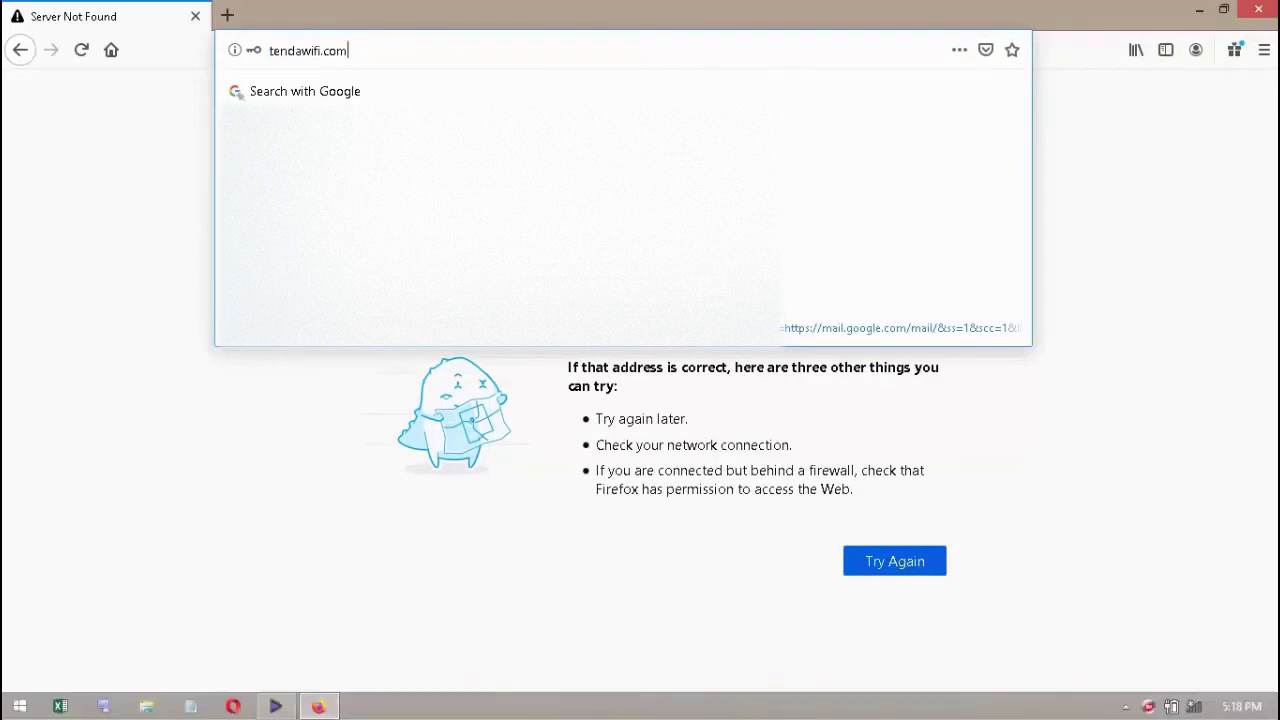
left_click(1201, 711)
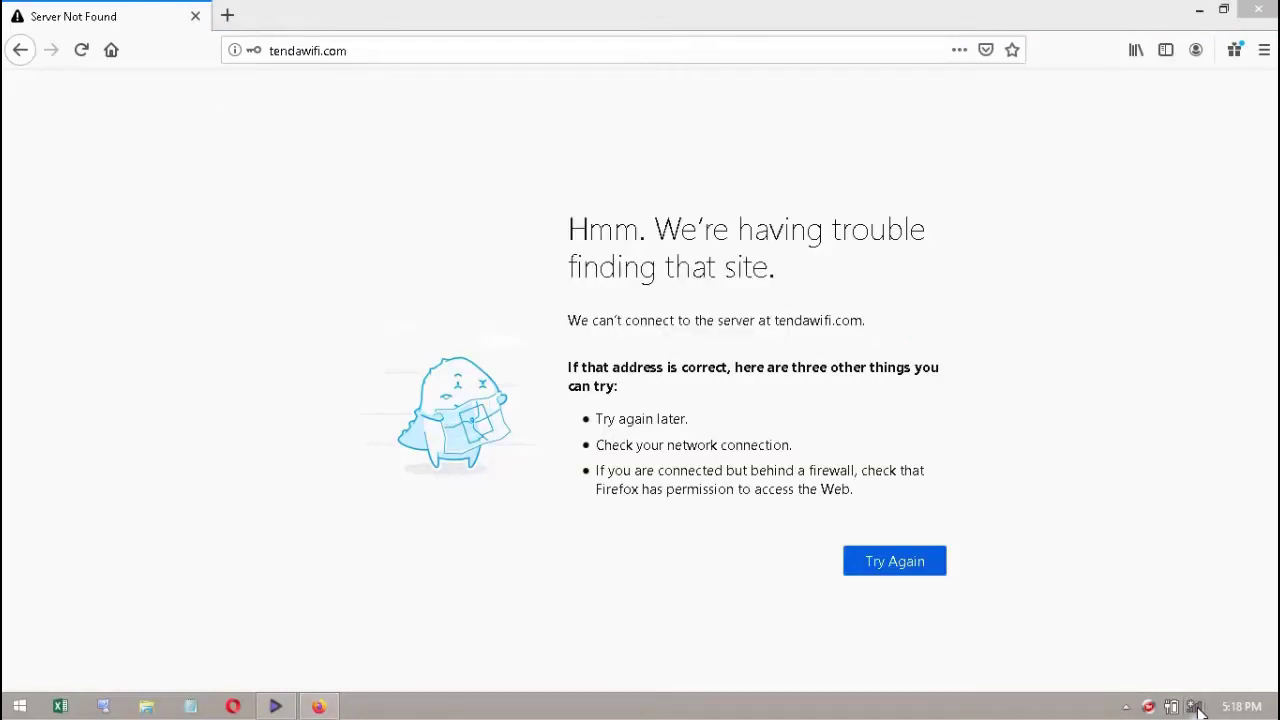
- Reconnect the laptop to the JF Interio Wi-Fi network from the tray's network list
left_click(1200, 710)
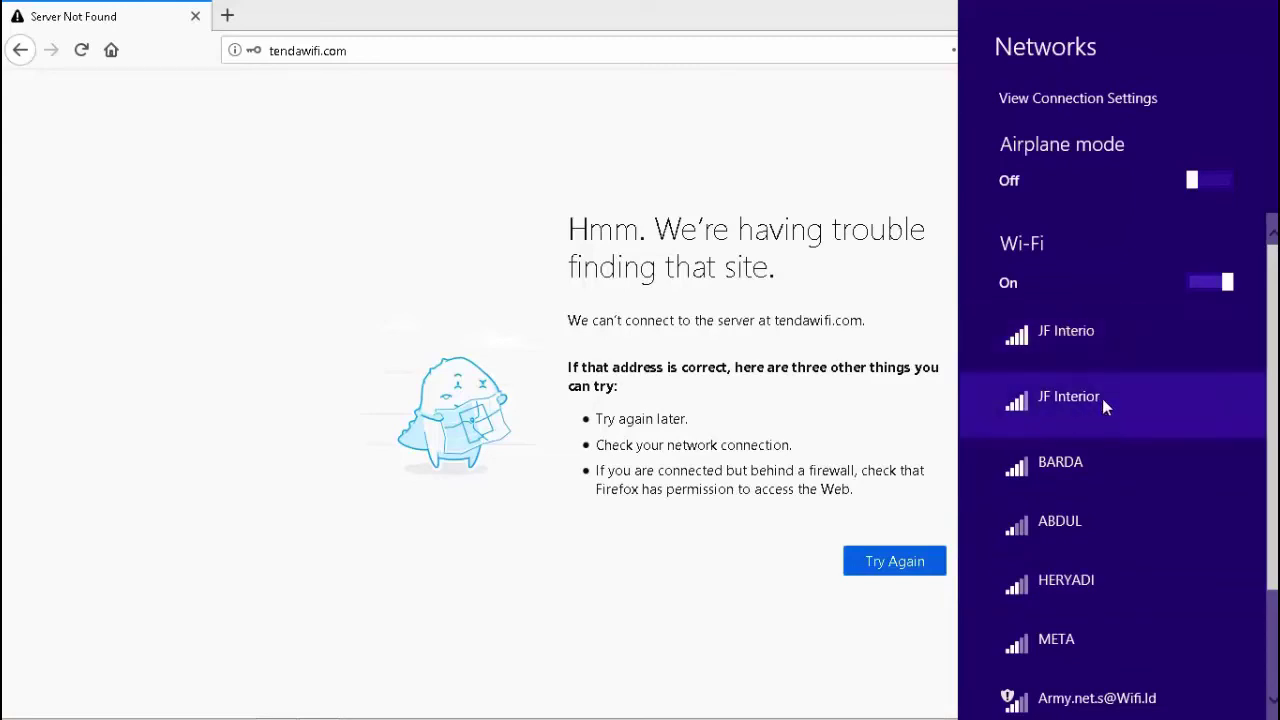
left_click(1083, 336)
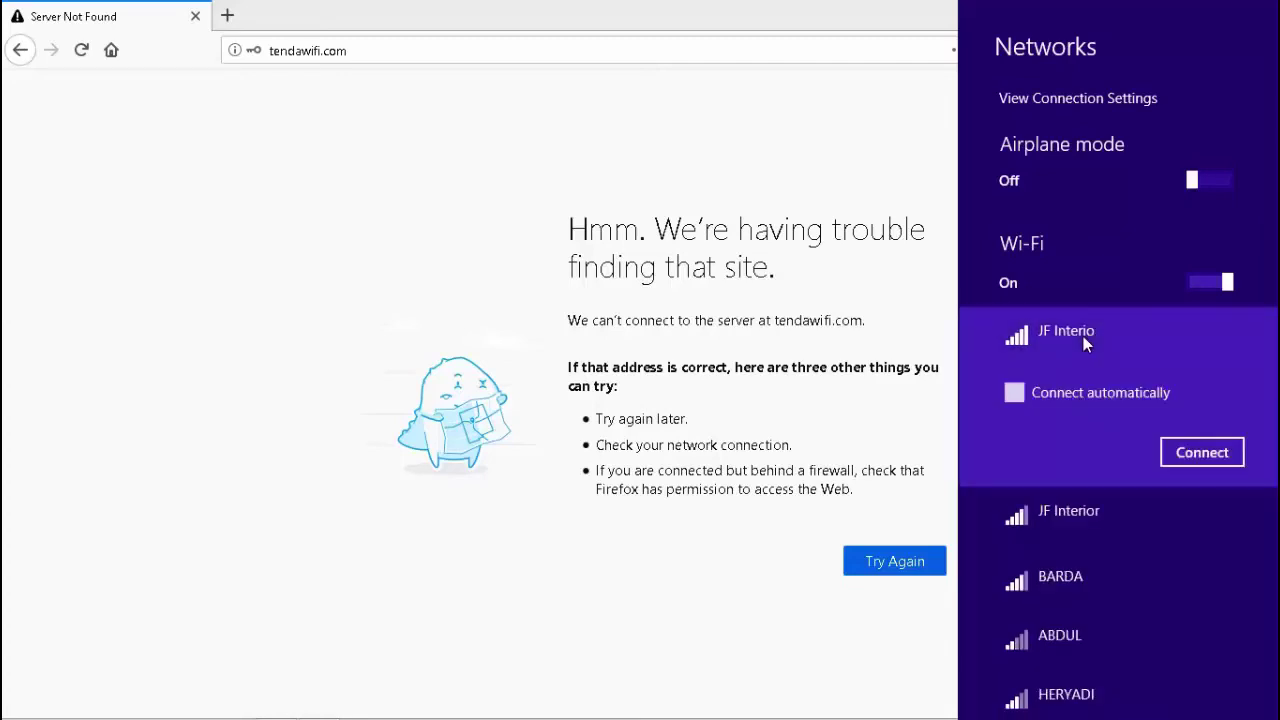
left_click(1197, 455)
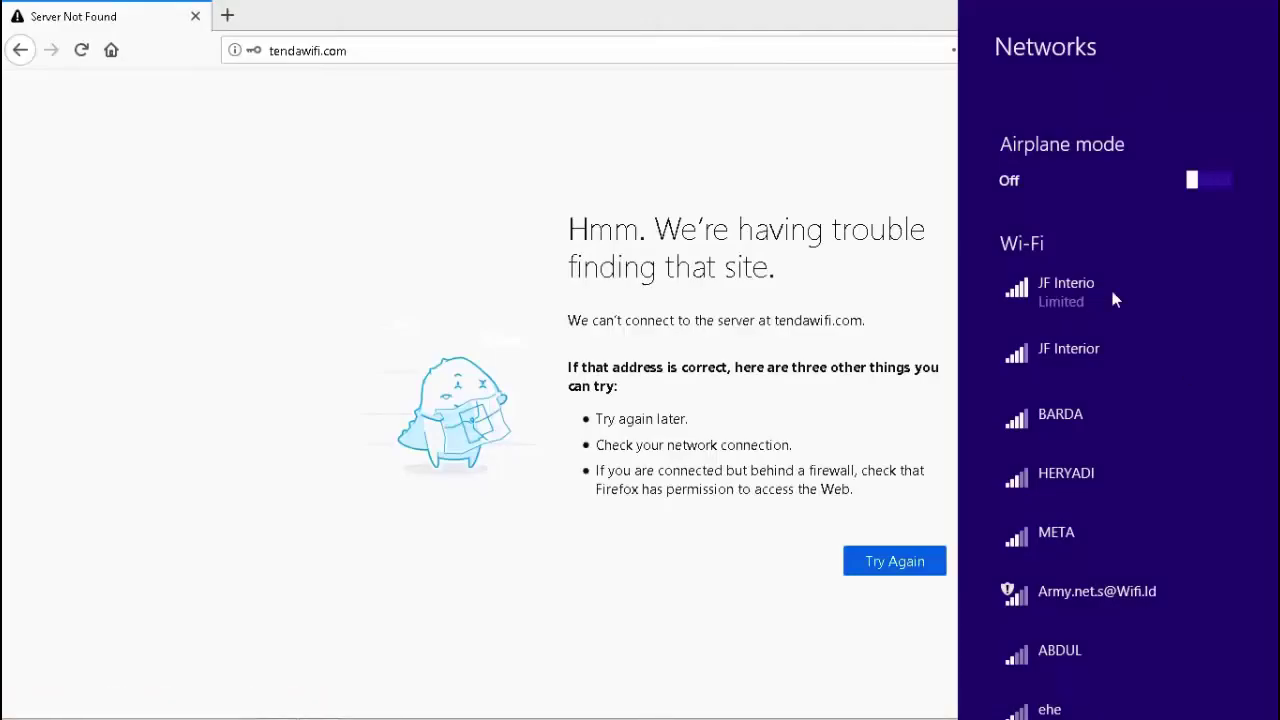
- Return to Firefox and retry tendawifi.com to bring up the Tenda login page
left_click(399, 50)
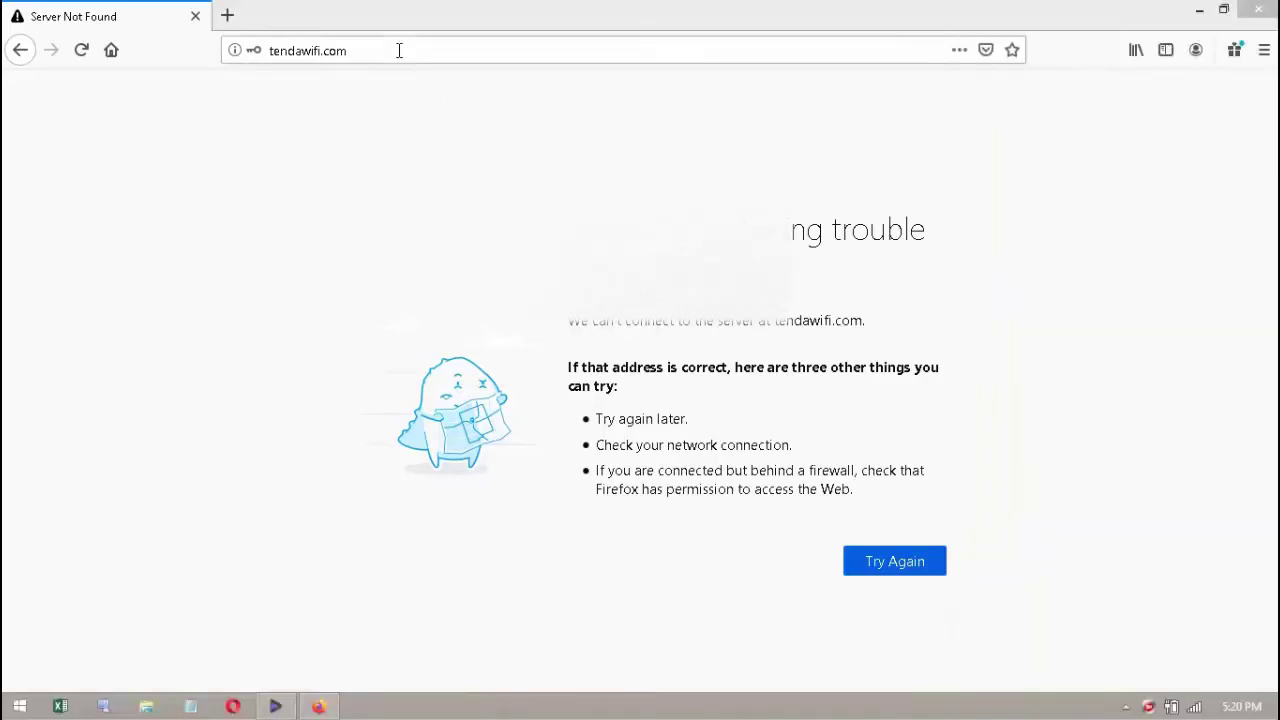
left_click(399, 50)
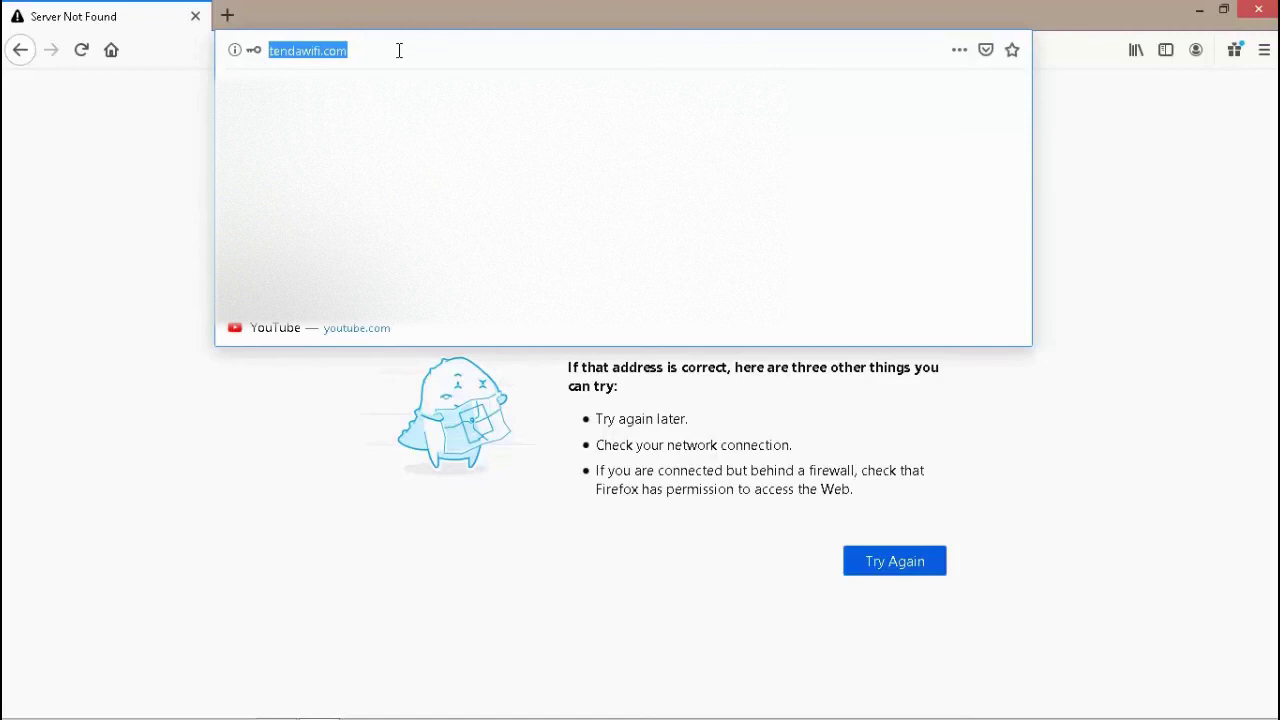
left_click(398, 54)
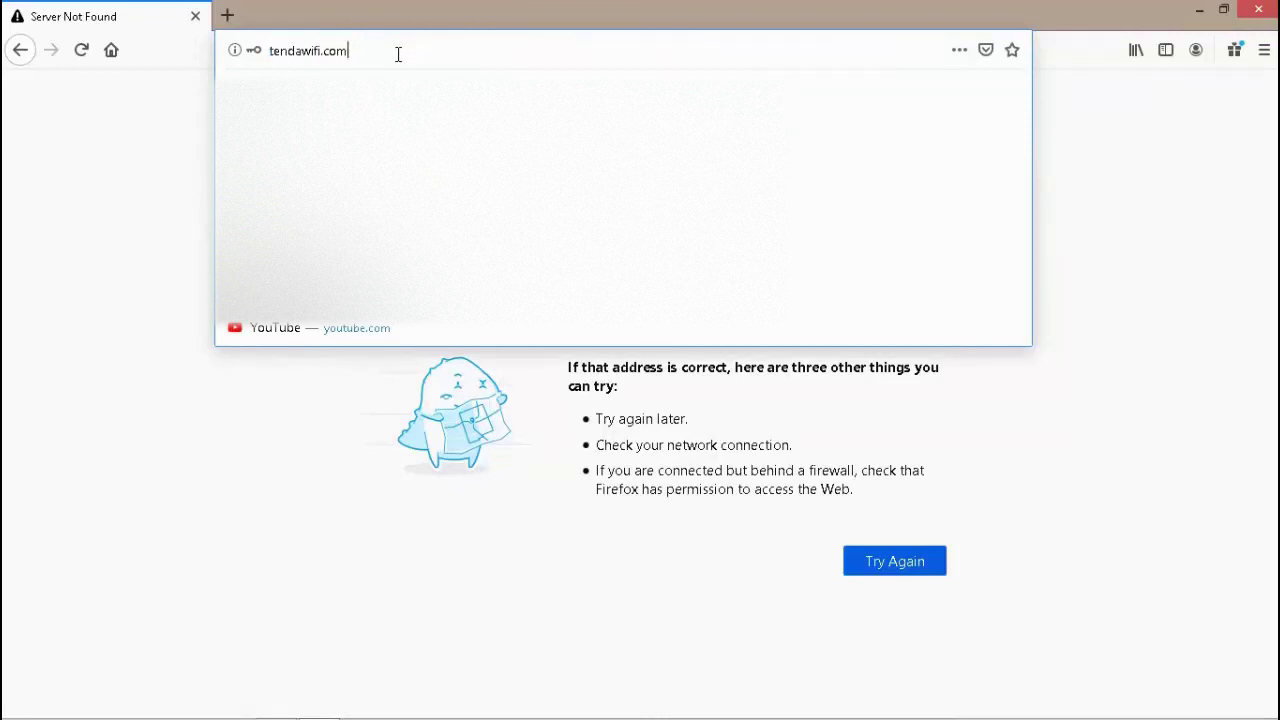
left_click(890, 566)
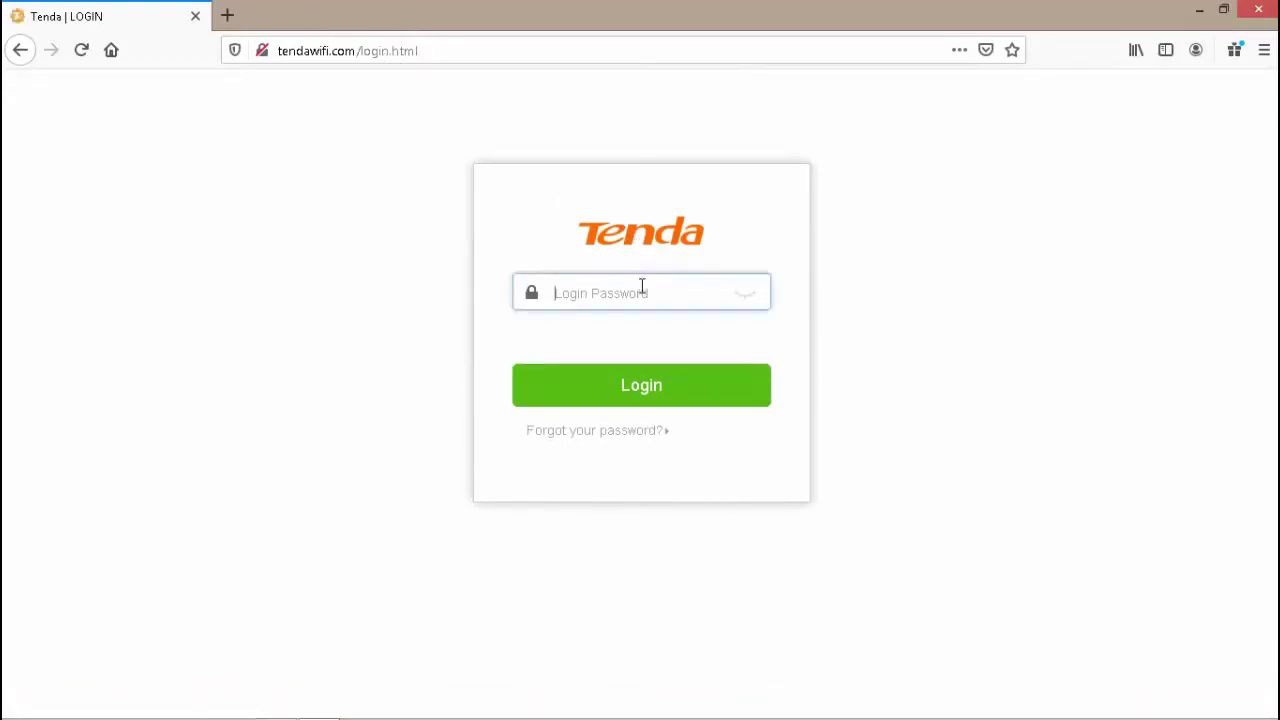
- Log back into the router admin with the router password and dismiss Firefox's save-password prompt
left_click(644, 292)
type("a")
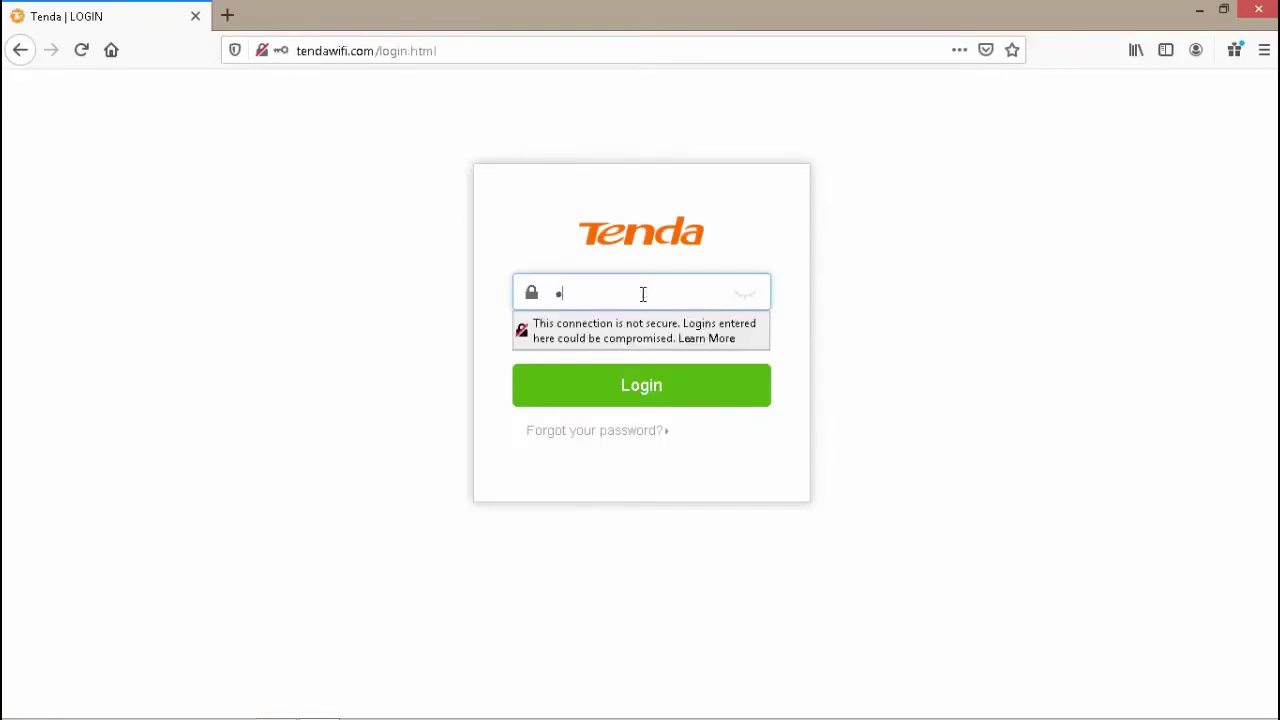
type("dmin12")
left_click(639, 395)
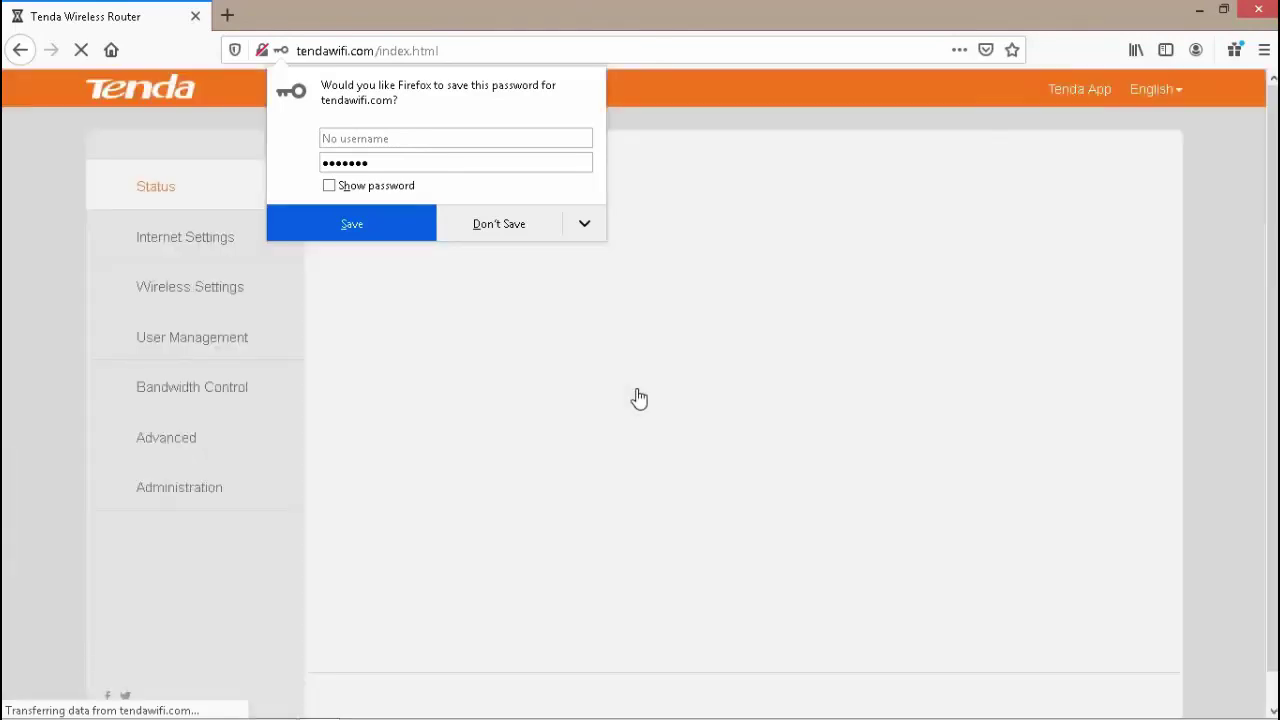
left_click(670, 8)
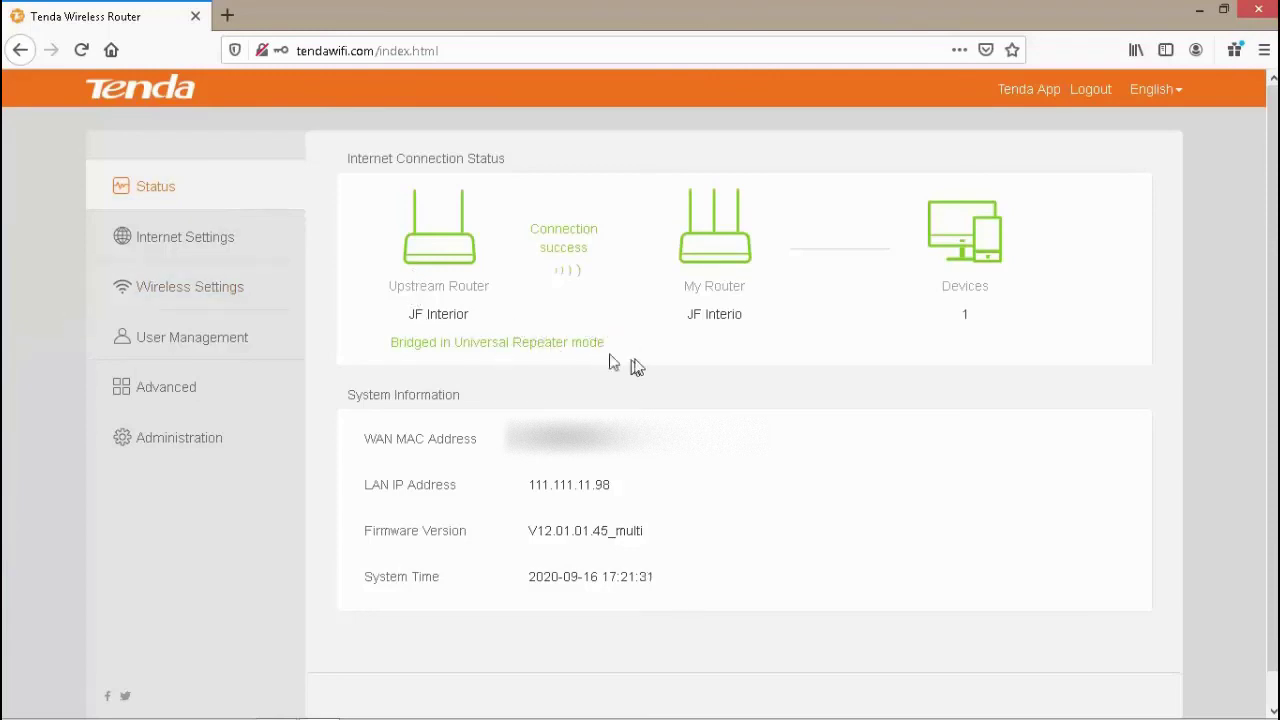
- Append 'r' to rename the WiFi to JF Interior, keeping WPA/WPA2-PSK Mixed security
left_click(187, 297)
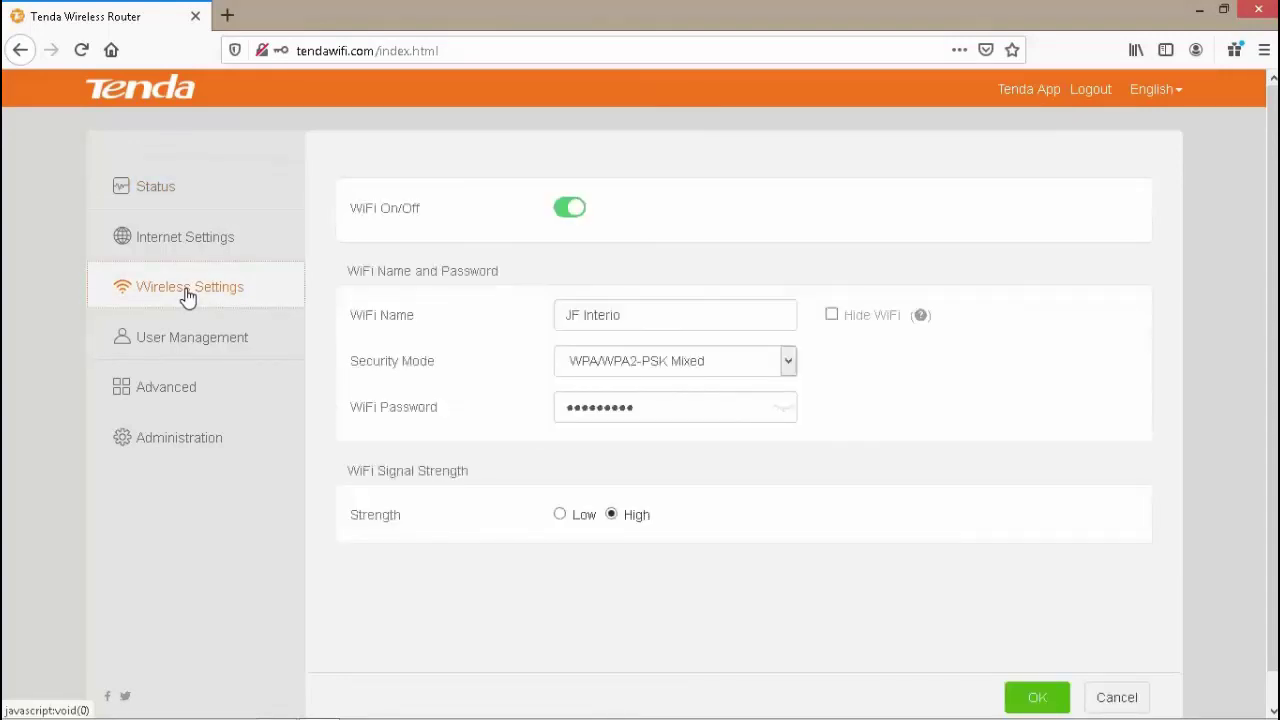
left_click(655, 318)
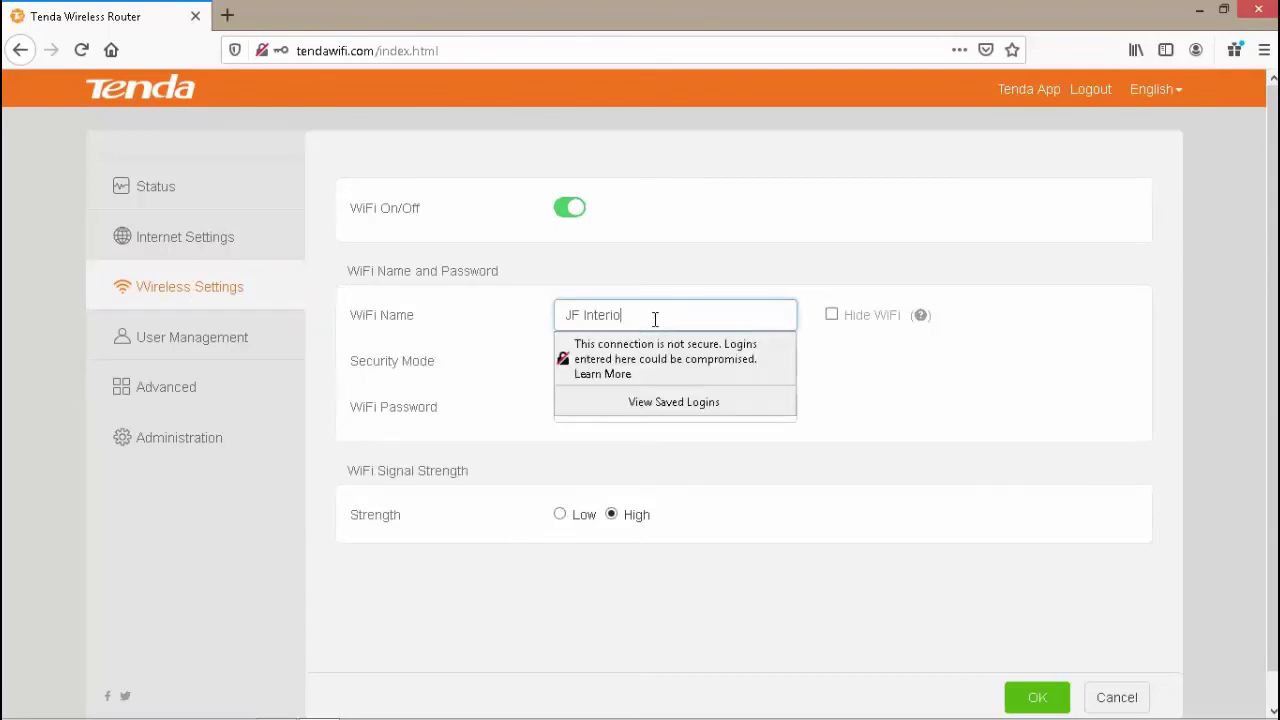
type("r")
left_click(955, 402)
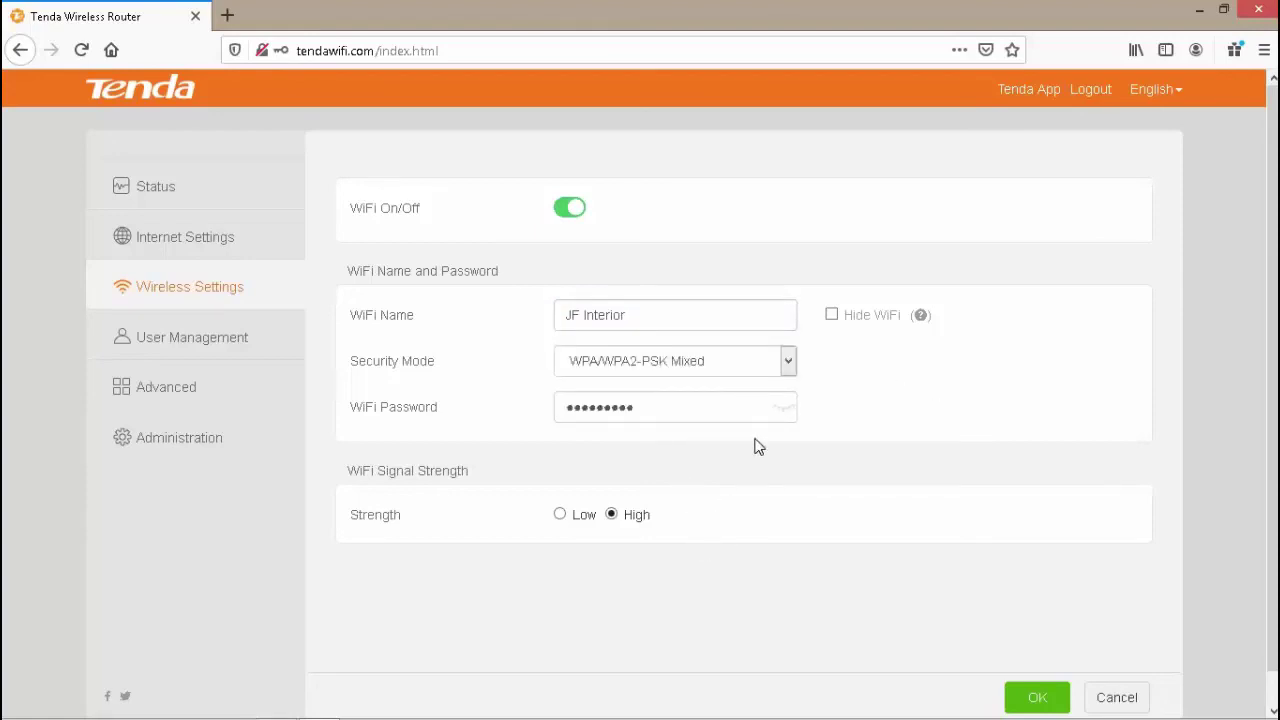
left_click(789, 365)
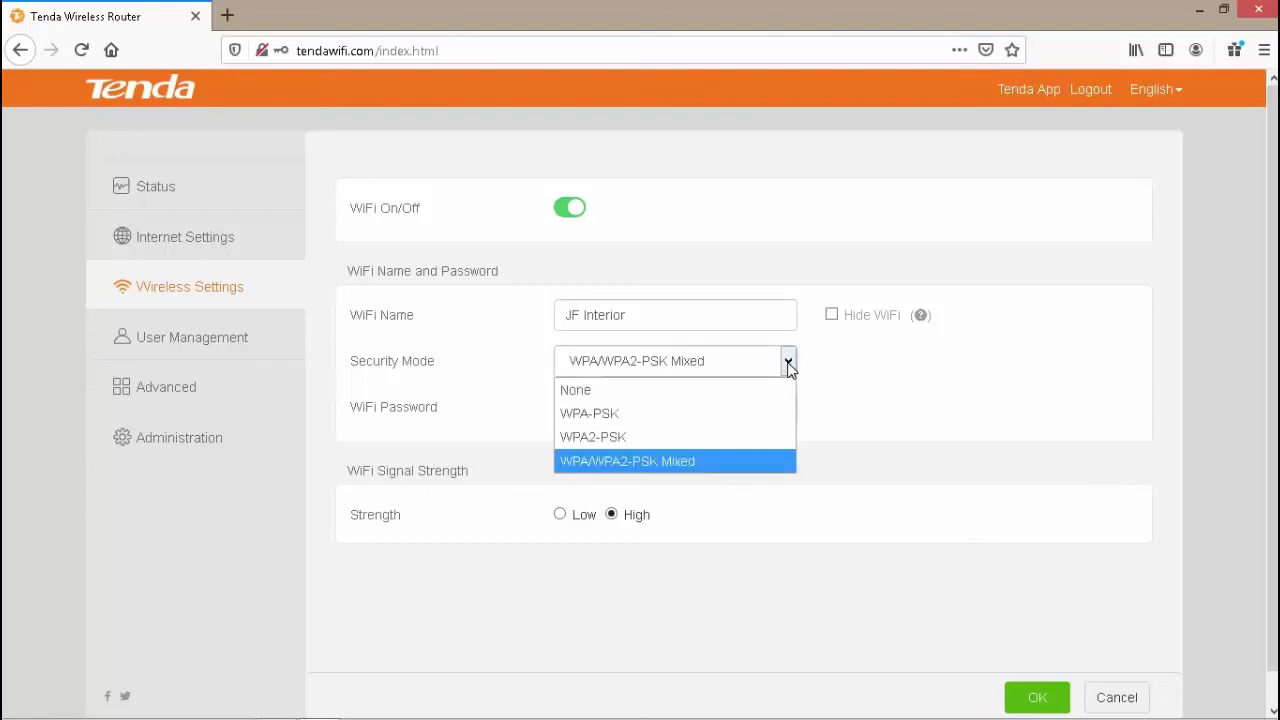
left_click(789, 365)
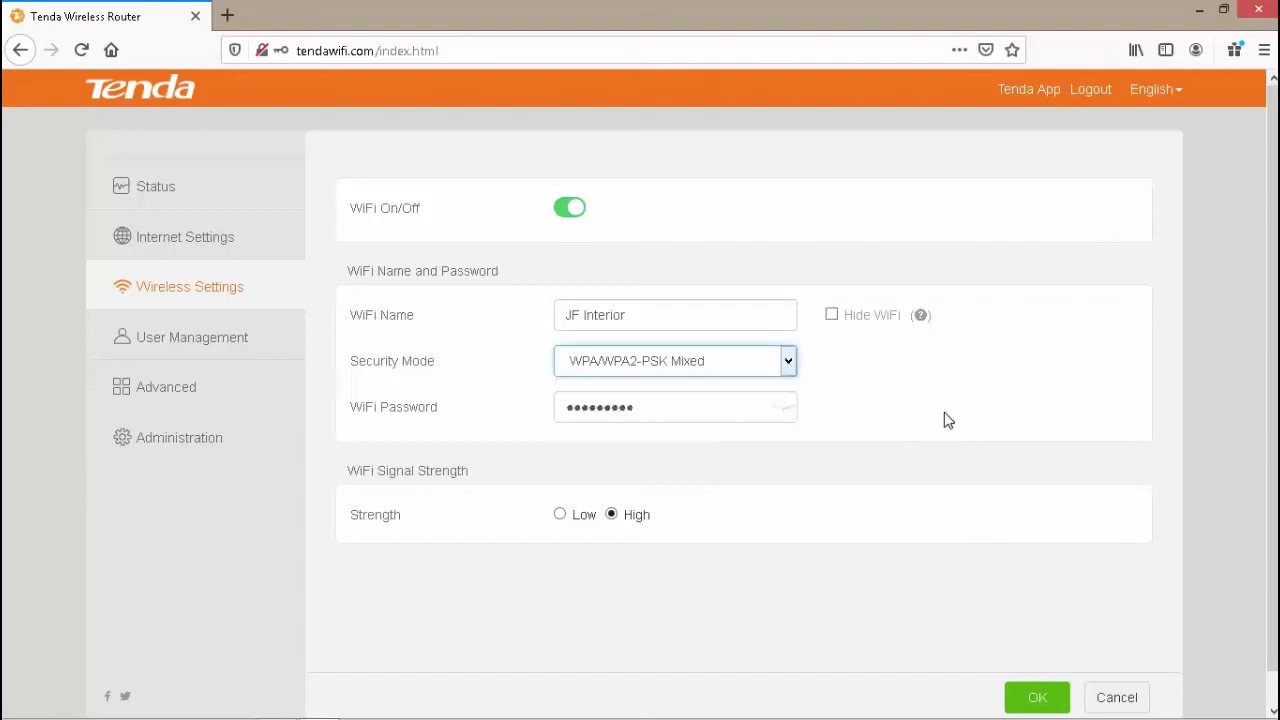
- Save the wireless settings, accept the connection-drop warning, and go to User Management
left_click(866, 640)
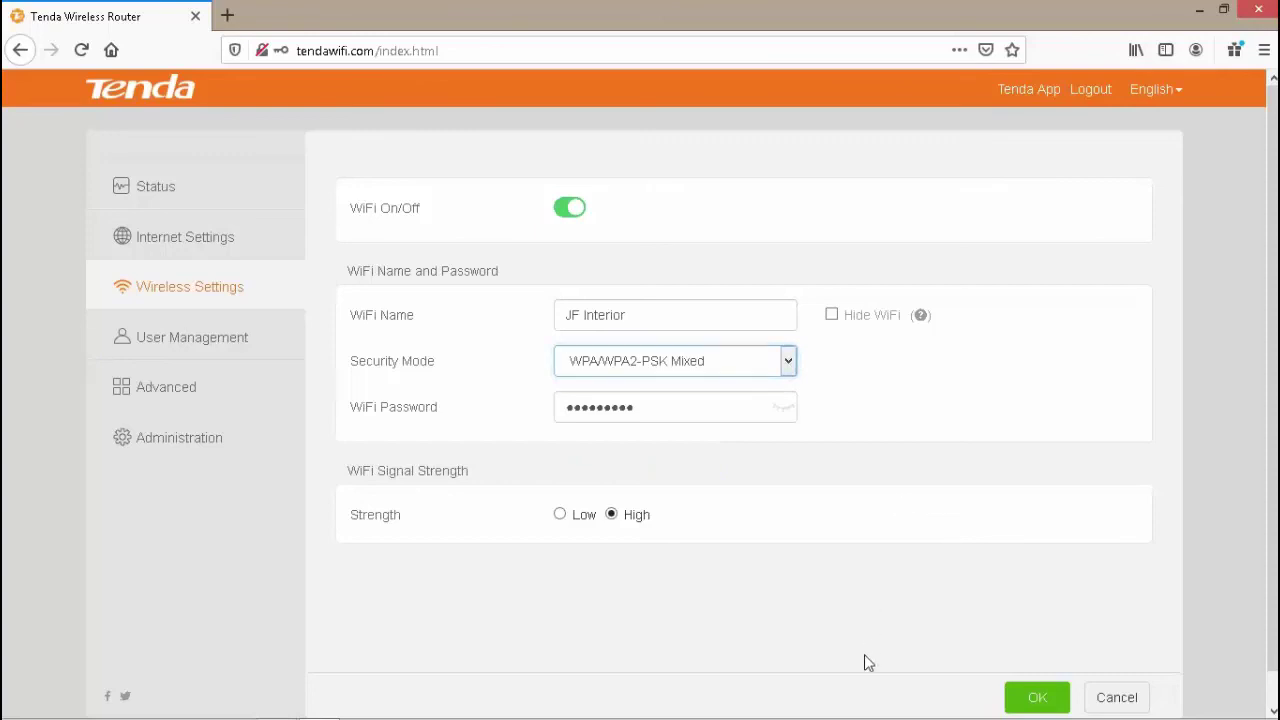
left_click(1040, 700)
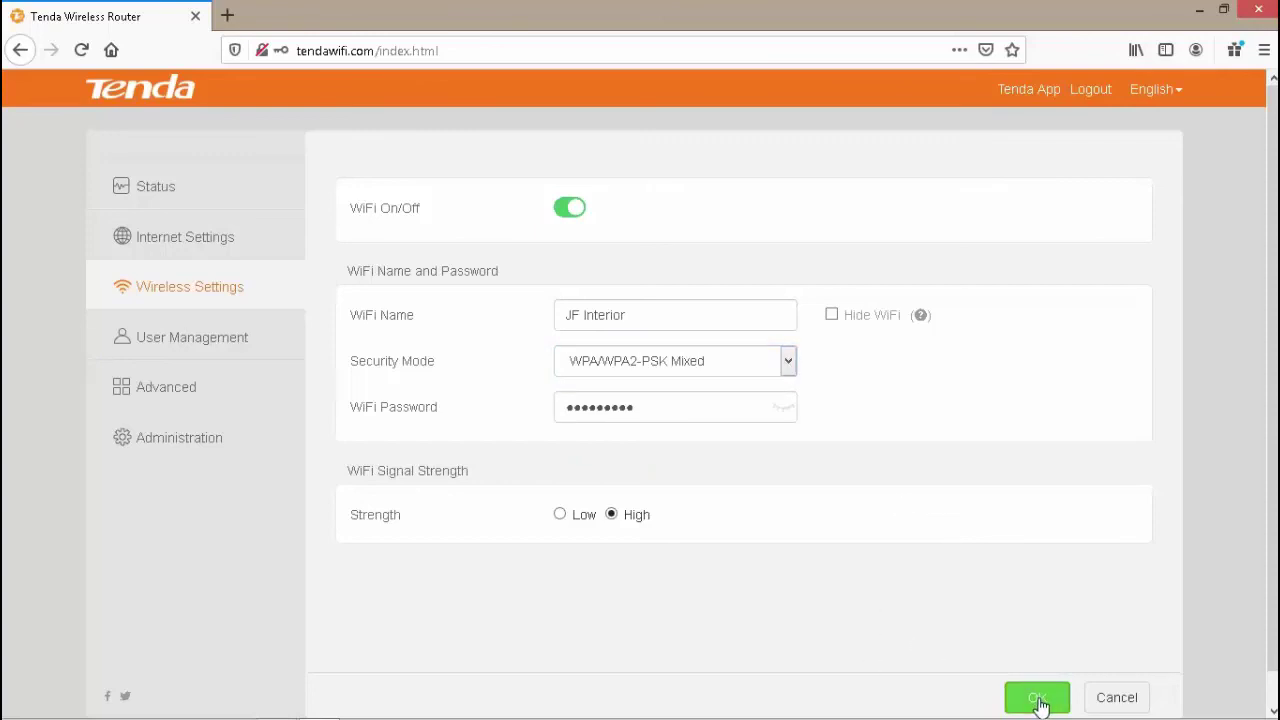
left_click(1038, 700)
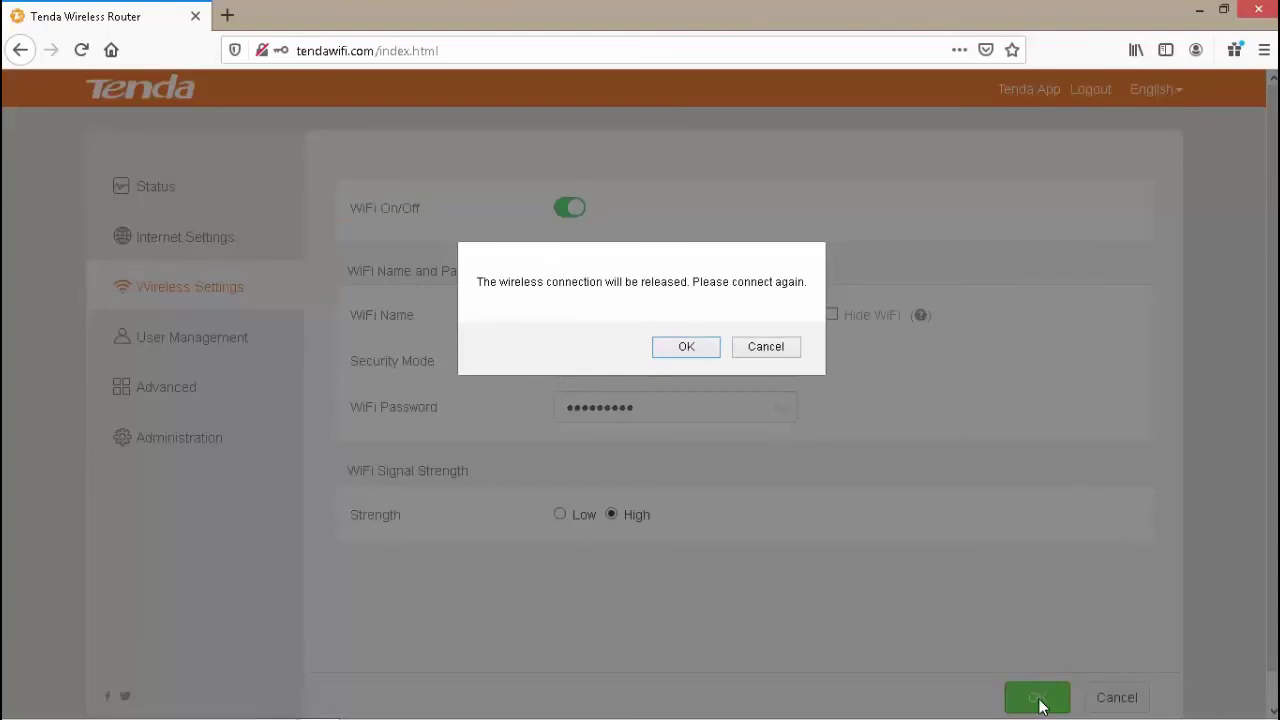
left_click(686, 347)
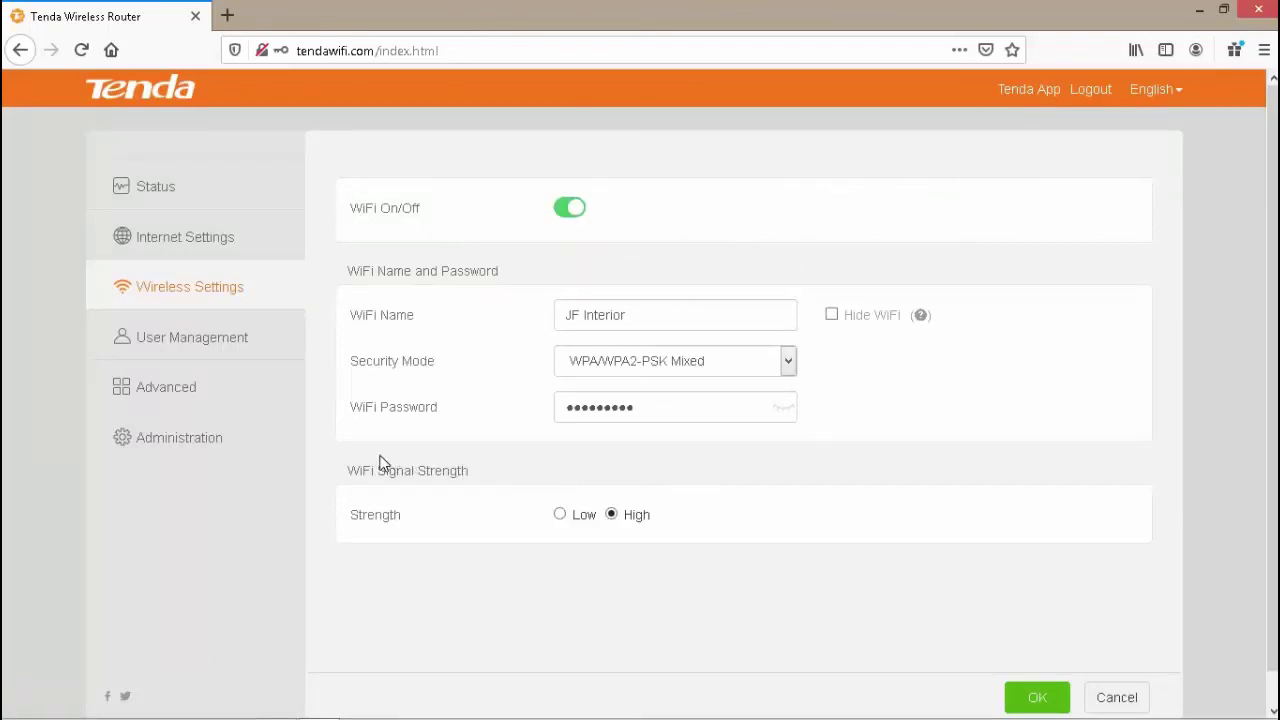
left_click(189, 340)
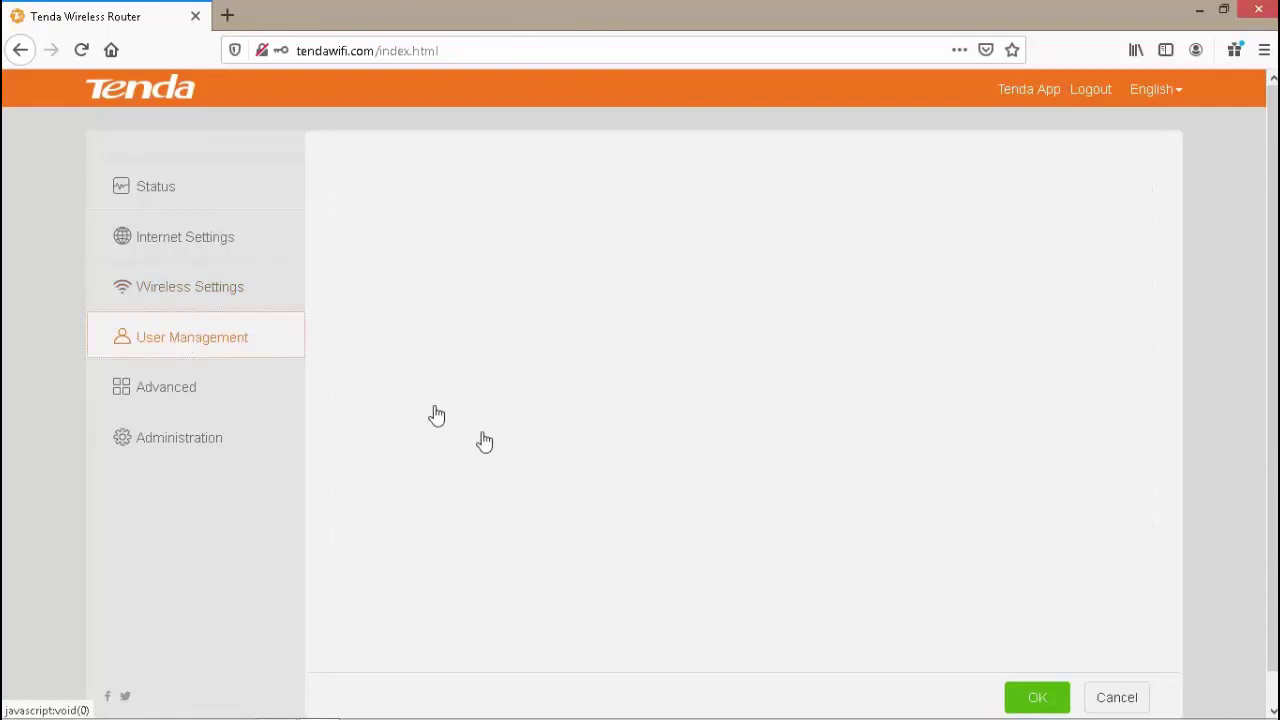
mouse_move(1184, 697)
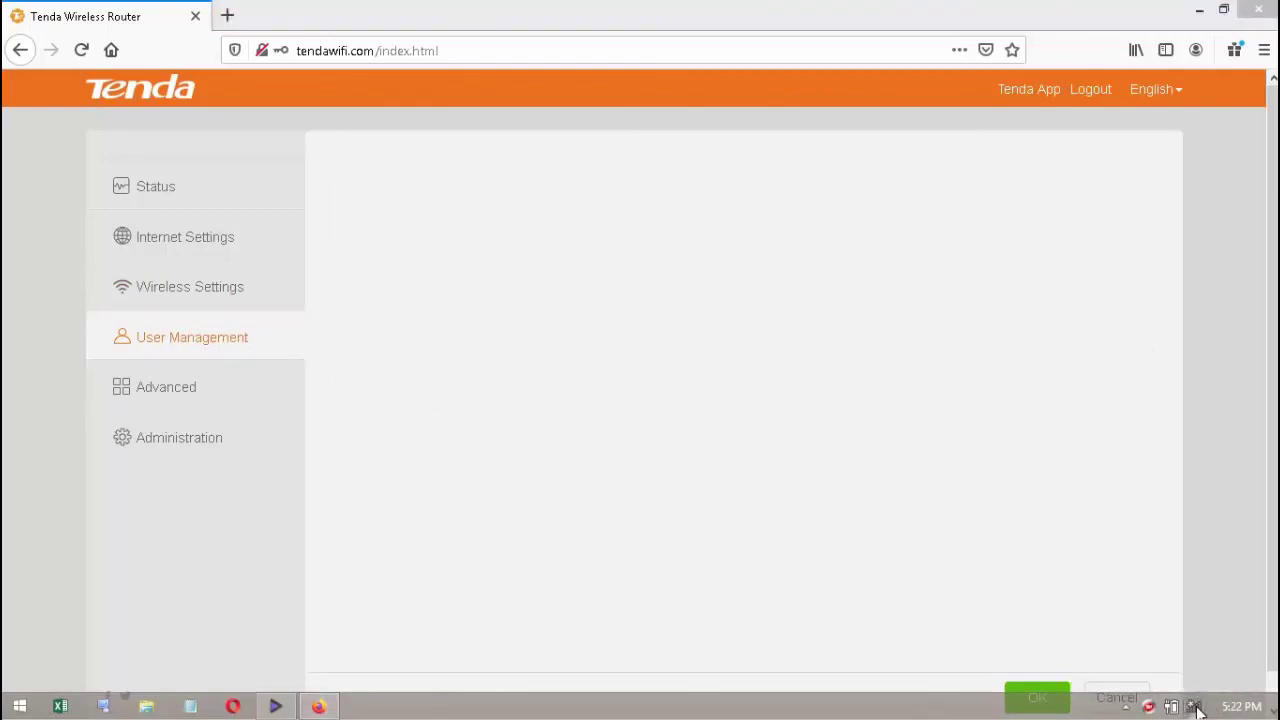
- Connect the laptop to JF Interior with Connect automatically enabled, then recheck the Networks list
left_click(1195, 707)
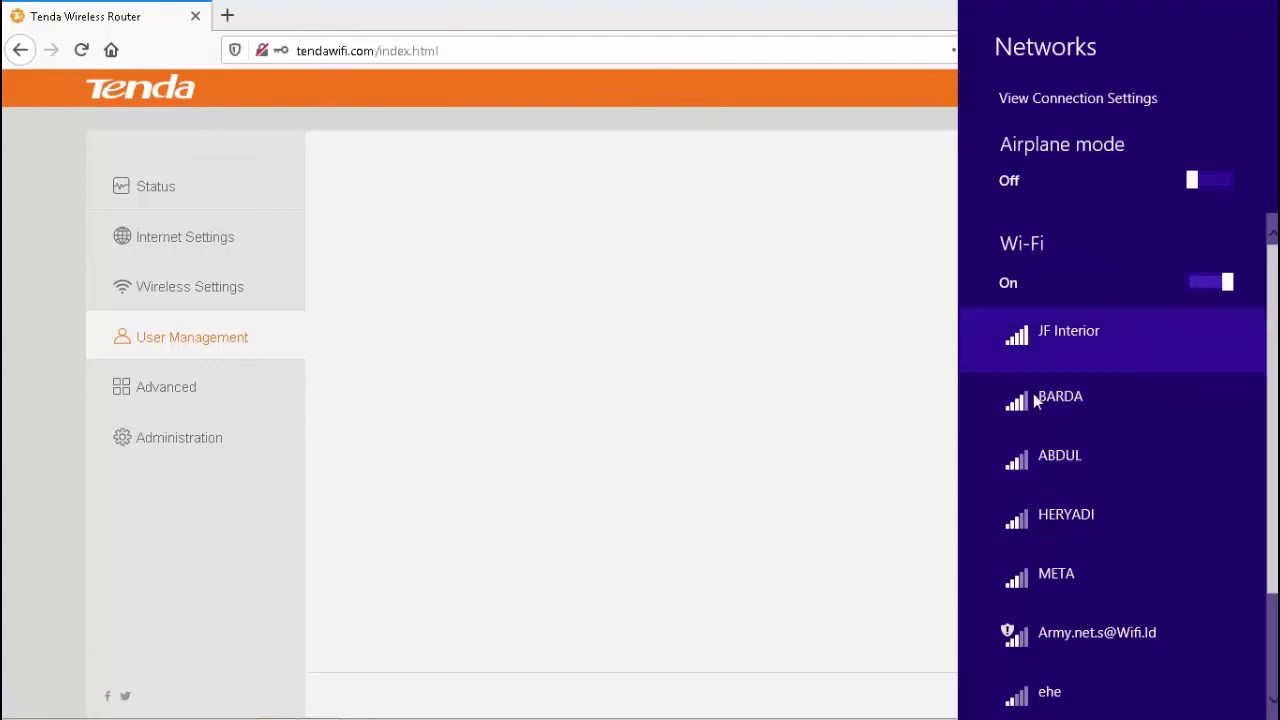
left_click(1097, 330)
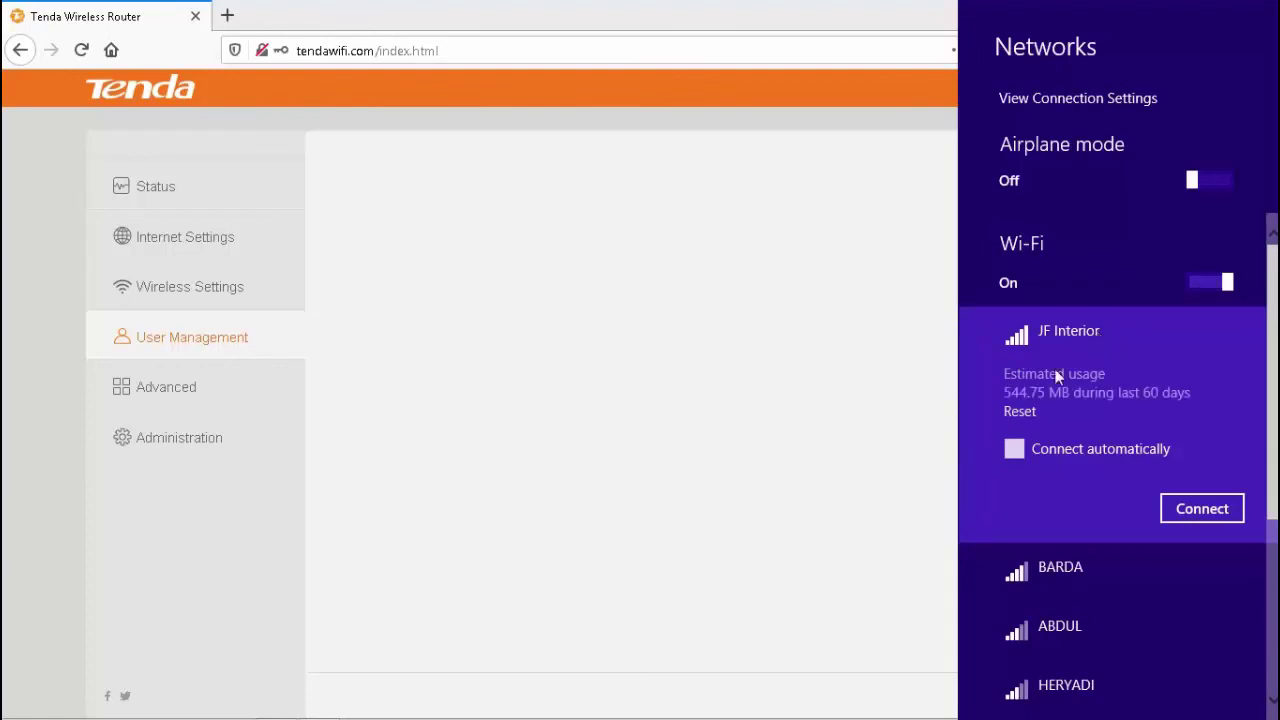
left_click(1014, 452)
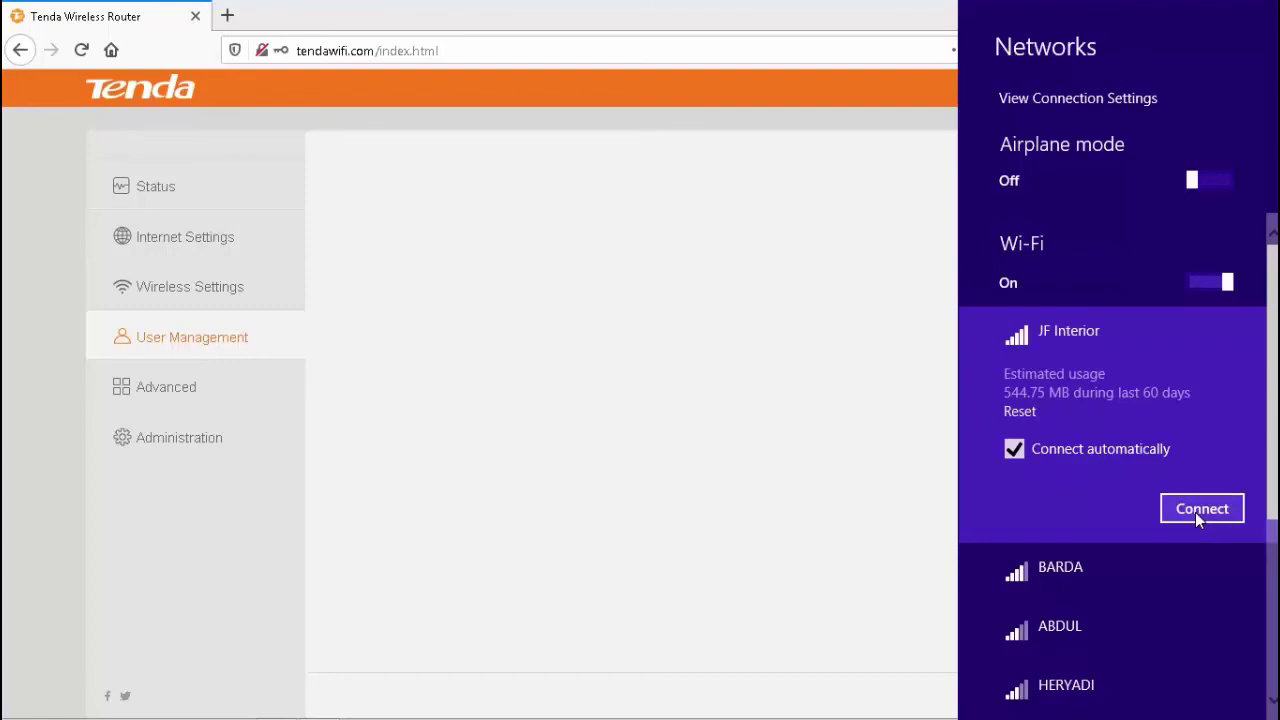
left_click(1195, 512)
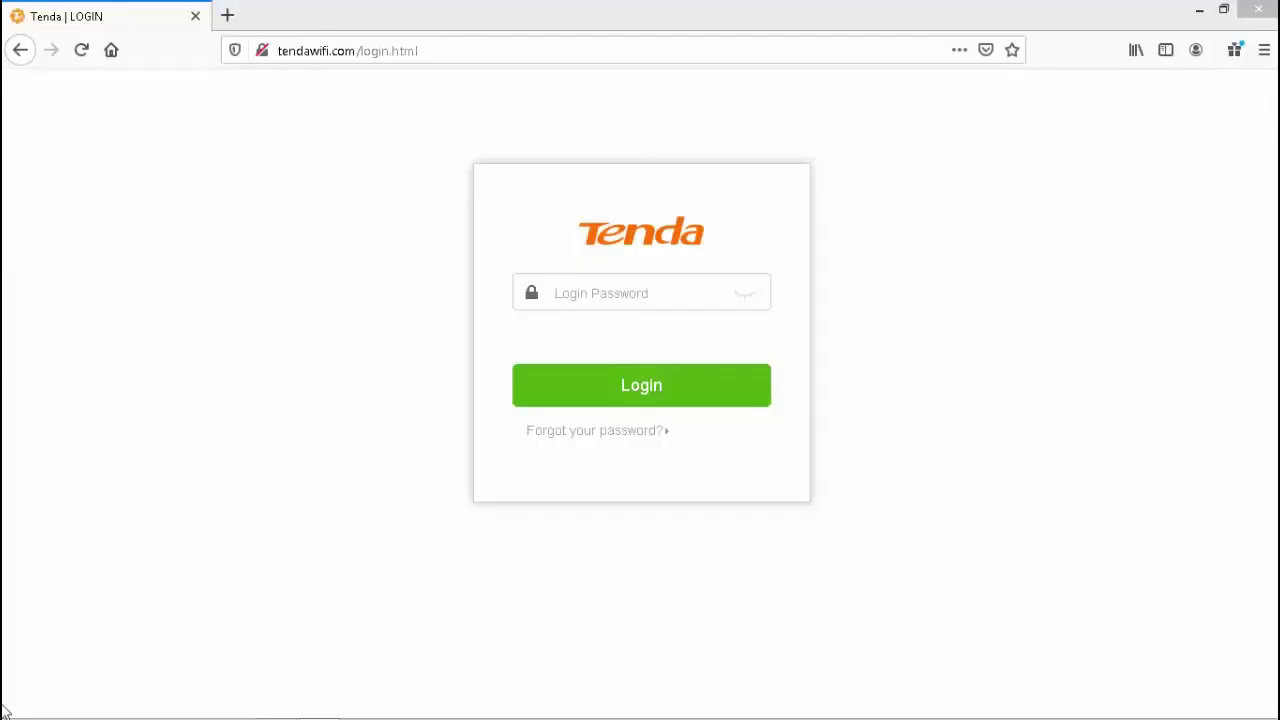
left_click(1214, 686)
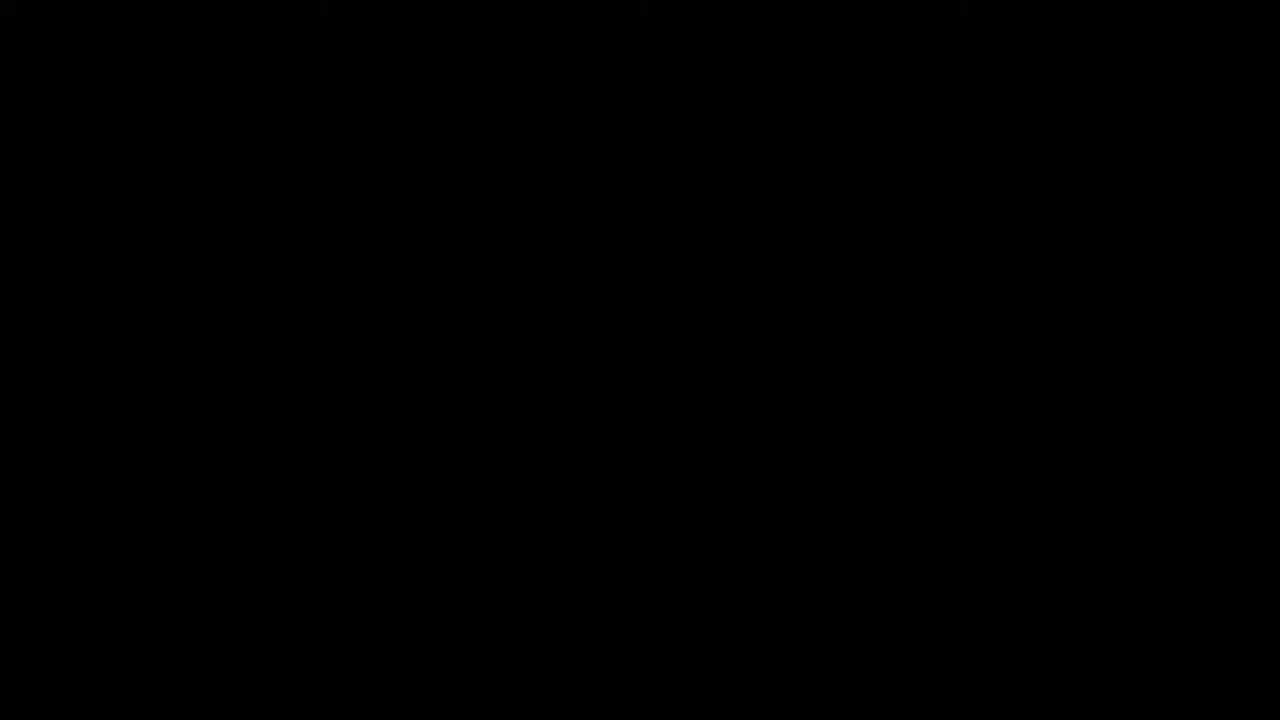
- Open YouTube and google.com in new tabs to confirm the internet works
left_click(227, 15)
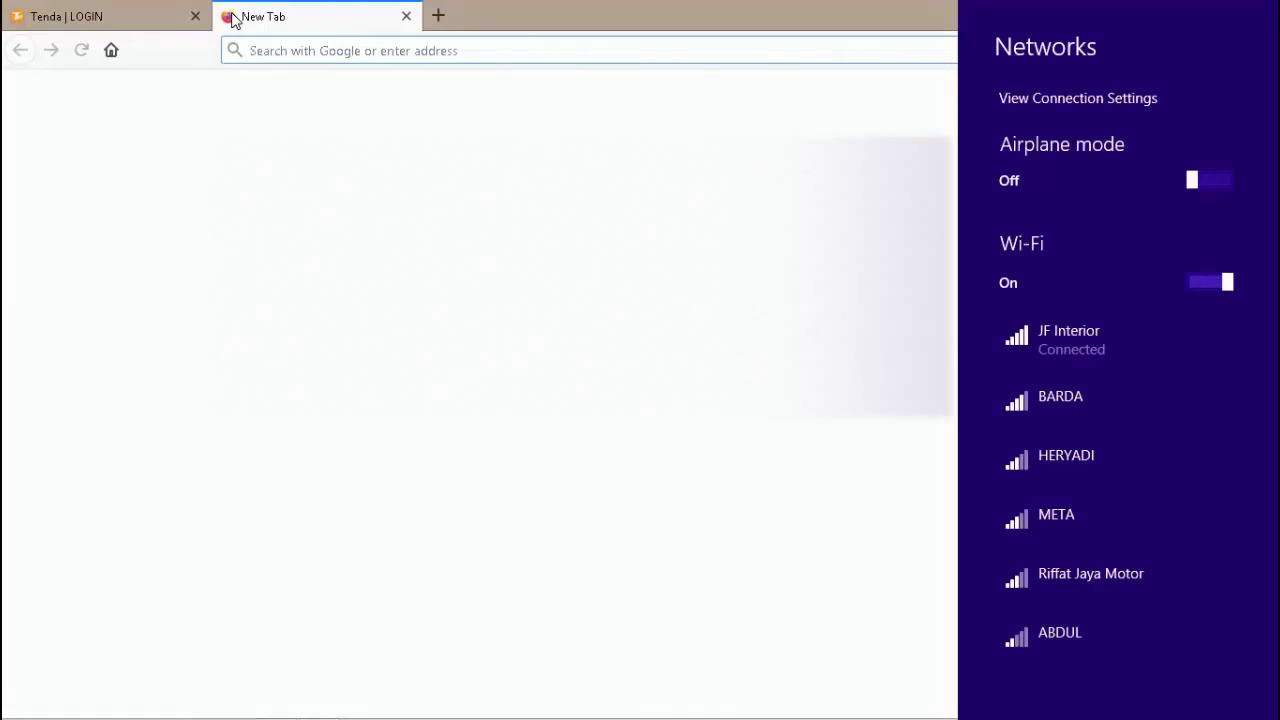
type("yo")
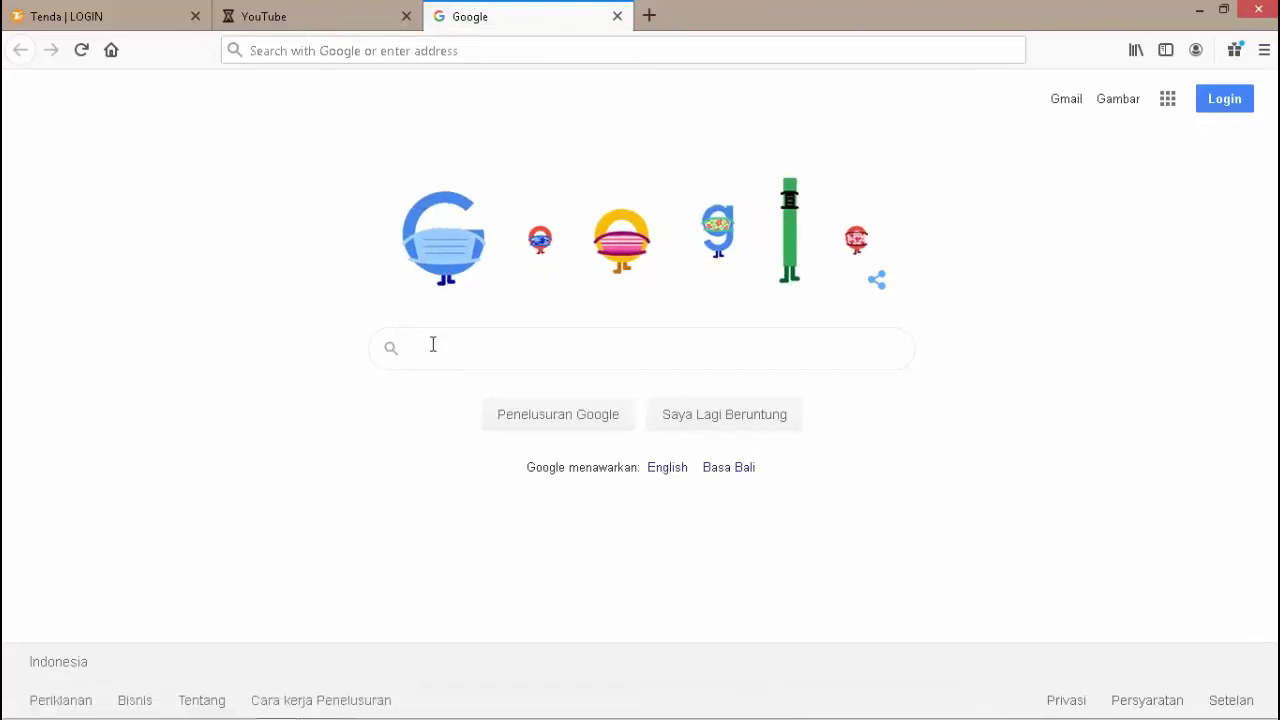
left_click(433, 344)
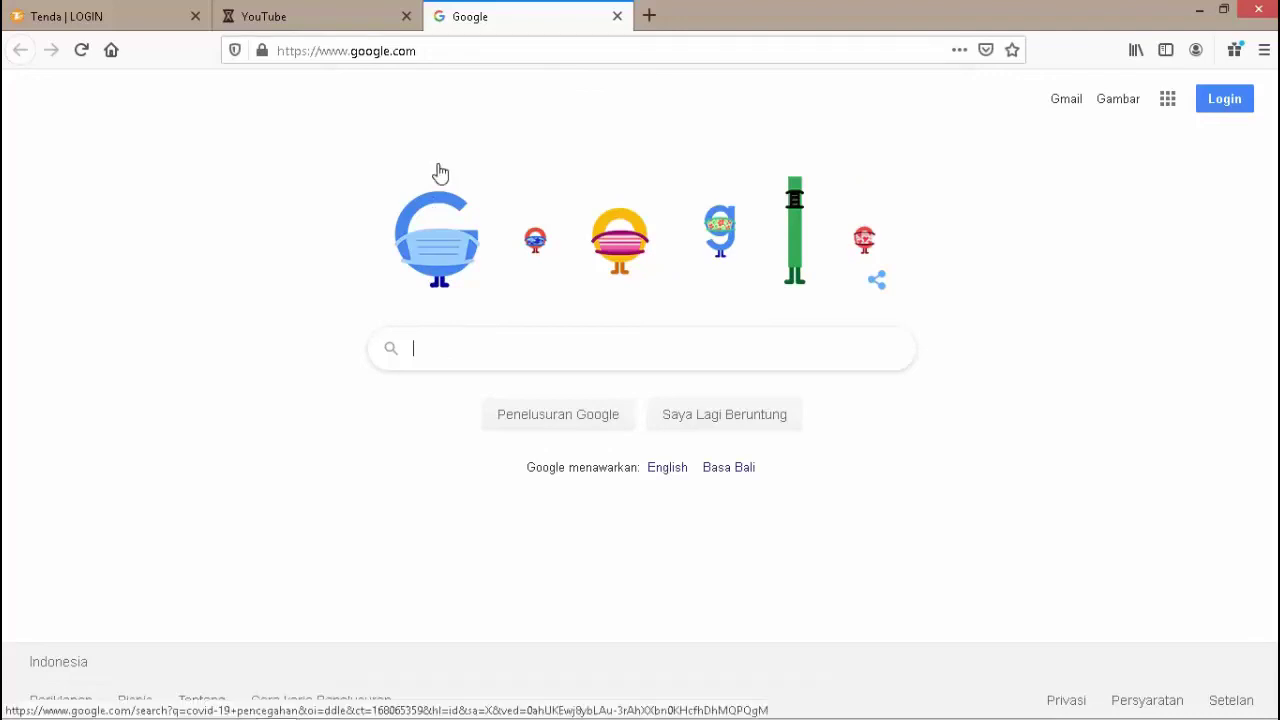
left_click(440, 174)
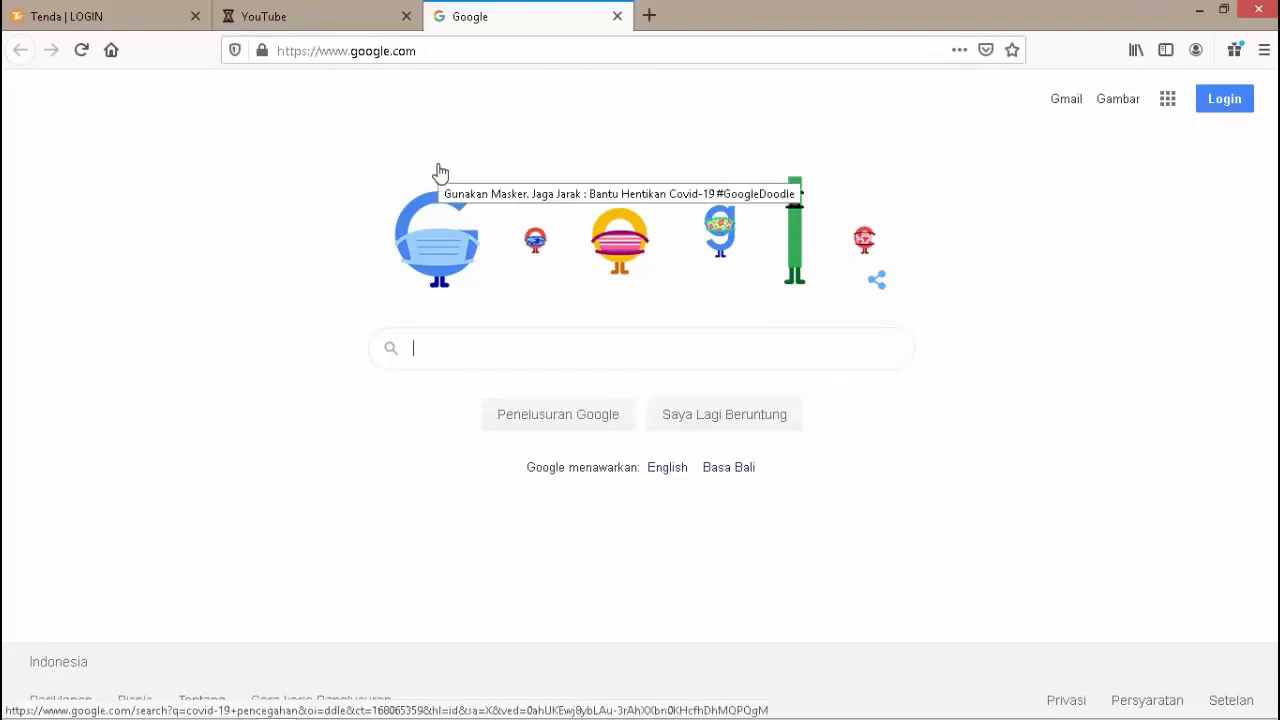